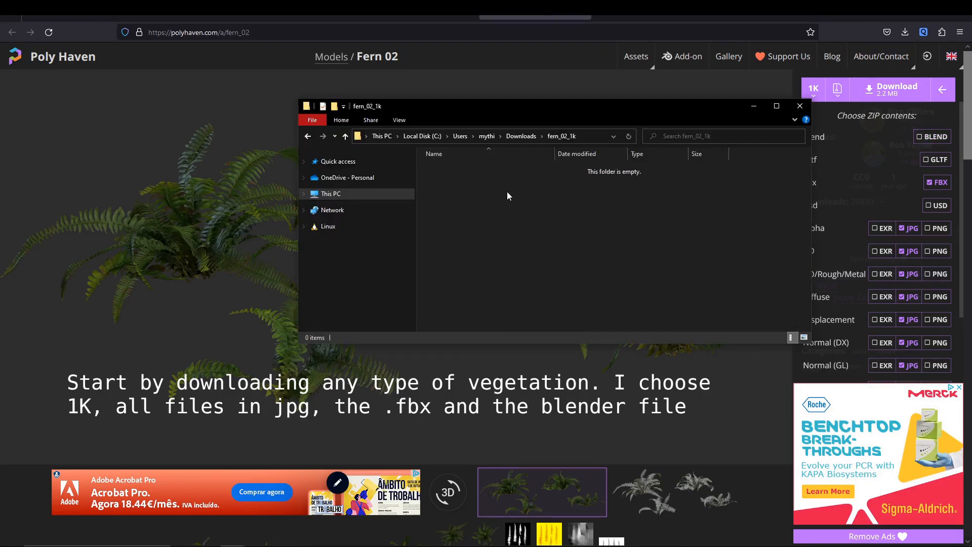
Step: Delete the existing fern_02_1k folder in Downloads and extract the fern_02_1k archive again into the same location
{"action": "left_click", "coordinate": [520, 136]}
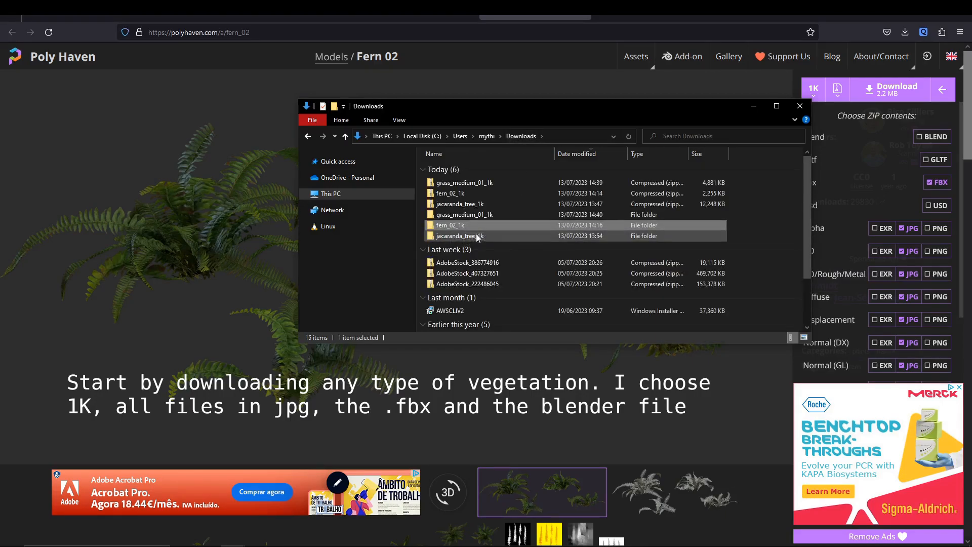
{"action": "key", "text": "Delete"}
{"action": "left_click", "coordinate": [479, 193]}
{"action": "right_click", "coordinate": [478, 193]}
{"action": "left_click", "coordinate": [522, 221]}
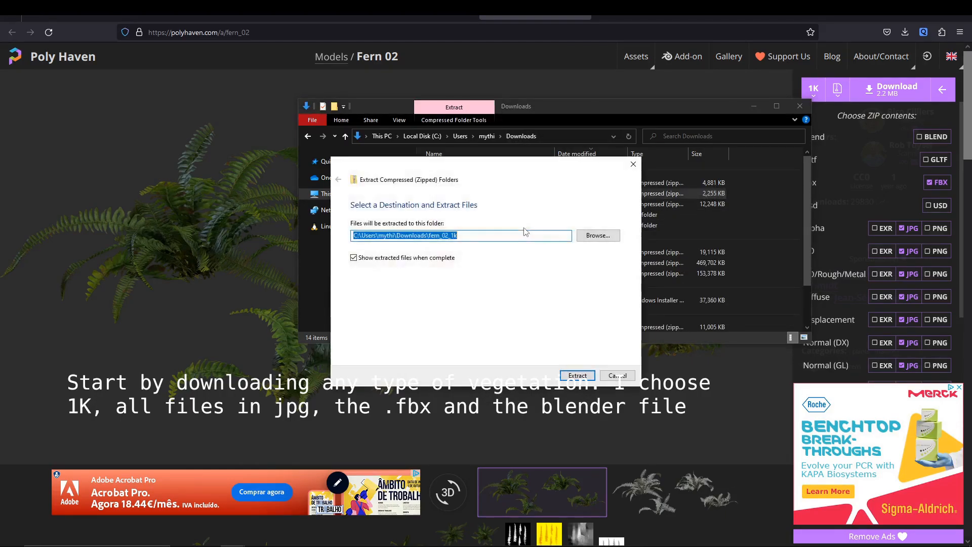
{"action": "left_click", "coordinate": [578, 375]}
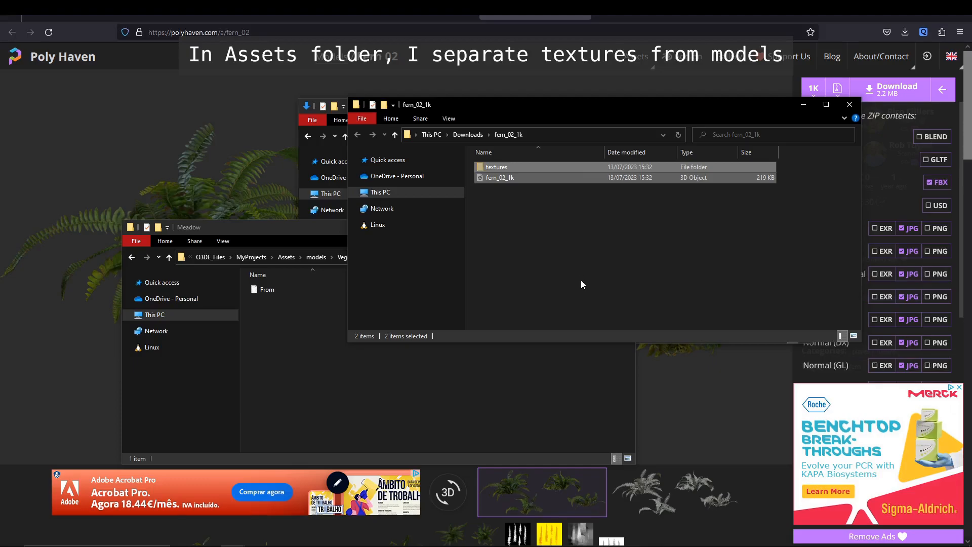
Step: Move the extracted fern_02_1k model into Assets/models/Vegetation/Meadow and its texture images into Assets/textures
{"action": "left_click", "coordinate": [290, 366]}
{"action": "key", "text": "ctrl+v"}
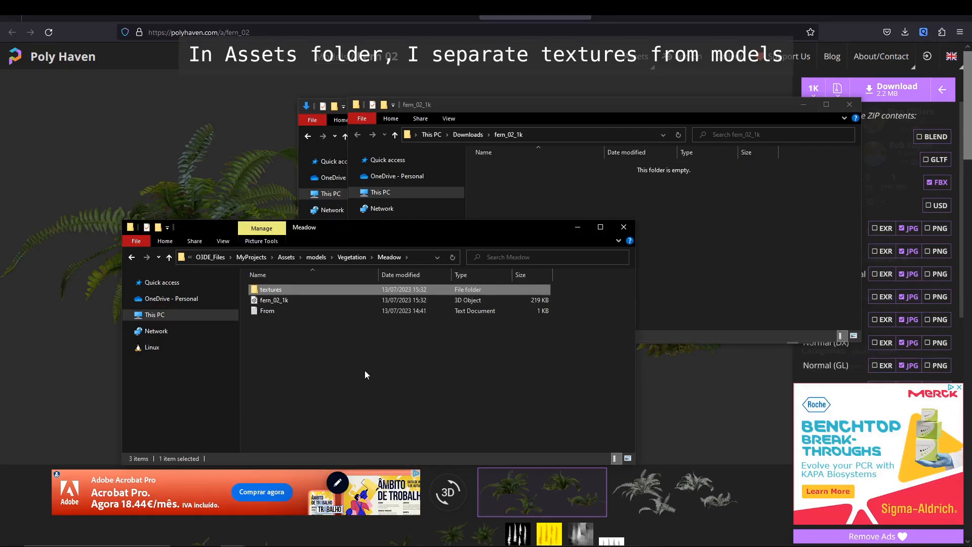
{"action": "left_click", "coordinate": [292, 259]}
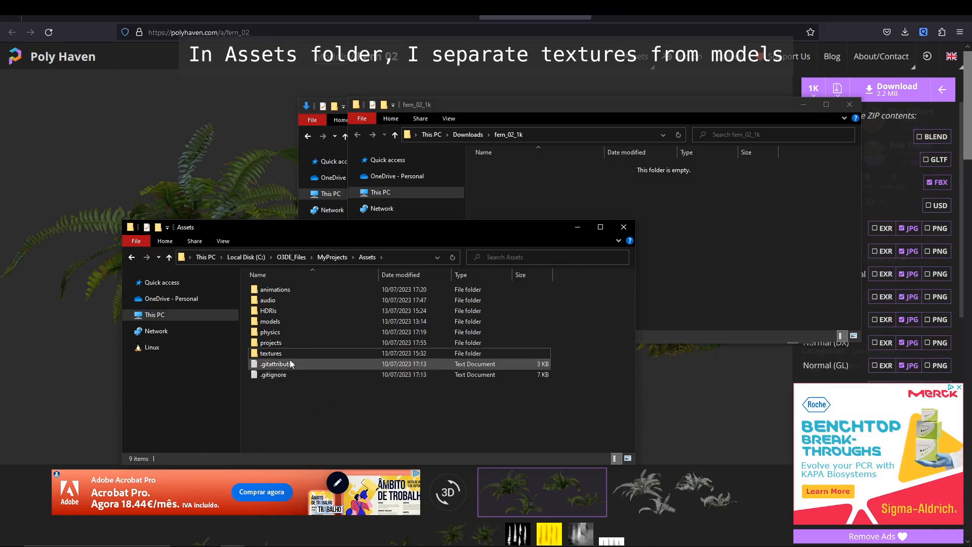
{"action": "double_click", "coordinate": [283, 354]}
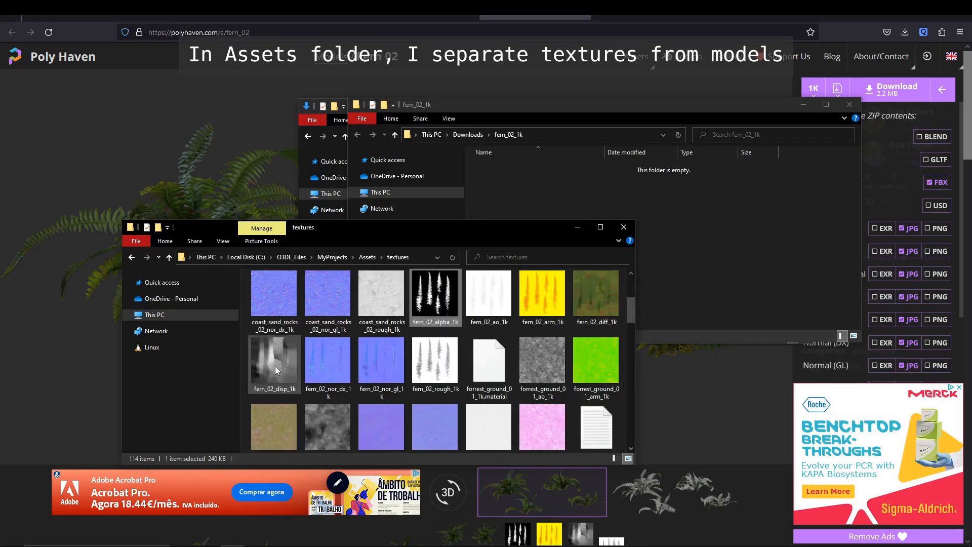
{"action": "left_click", "coordinate": [577, 227]}
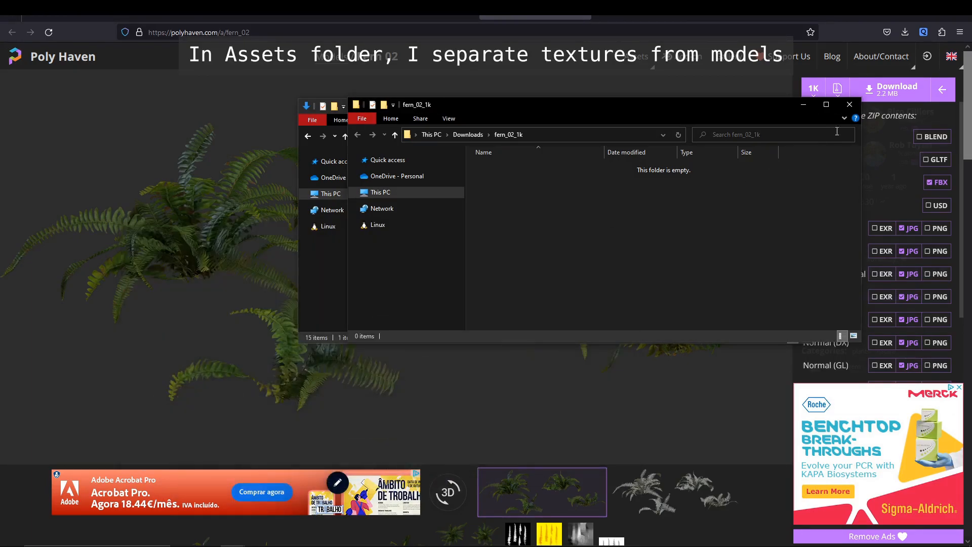
Step: Delete the fern_02_1k, grass_medium_01_1k and jacaranda_tree_1k folders from Downloads, keeping their archives
{"action": "left_click", "coordinate": [464, 138]}
{"action": "left_click", "coordinate": [496, 236]}
{"action": "left_click", "coordinate": [524, 214], "text": "shift"}
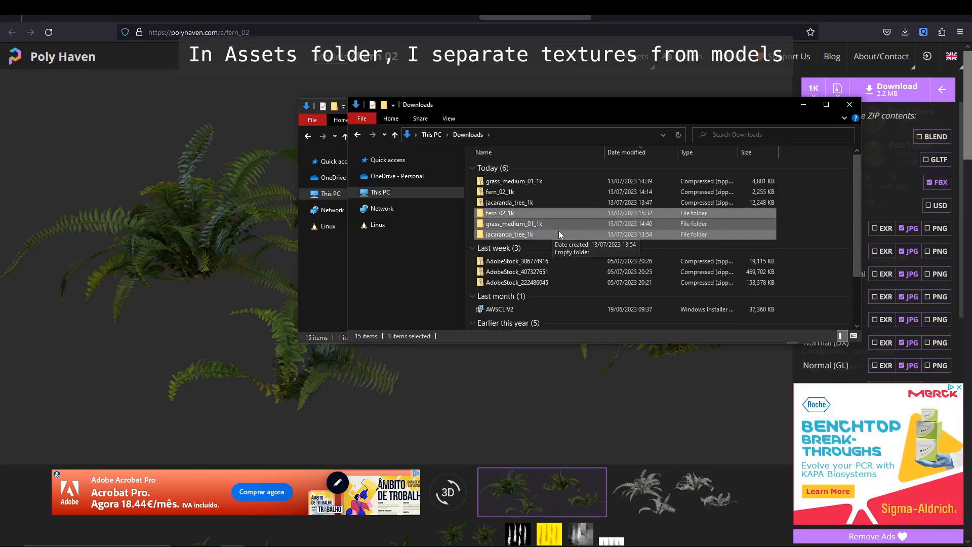
{"action": "key", "text": "Delete"}
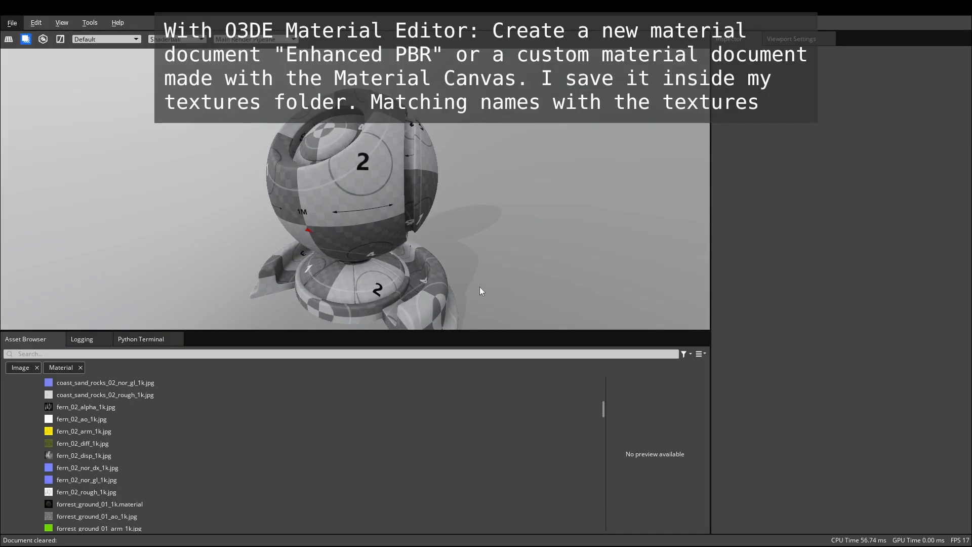
Step: Switch to the O3DE Material Editor and begin a new material document based on the Enhanced PBR type
{"action": "key", "text": "ctrl+n"}
{"action": "left_click", "coordinate": [415, 268]}
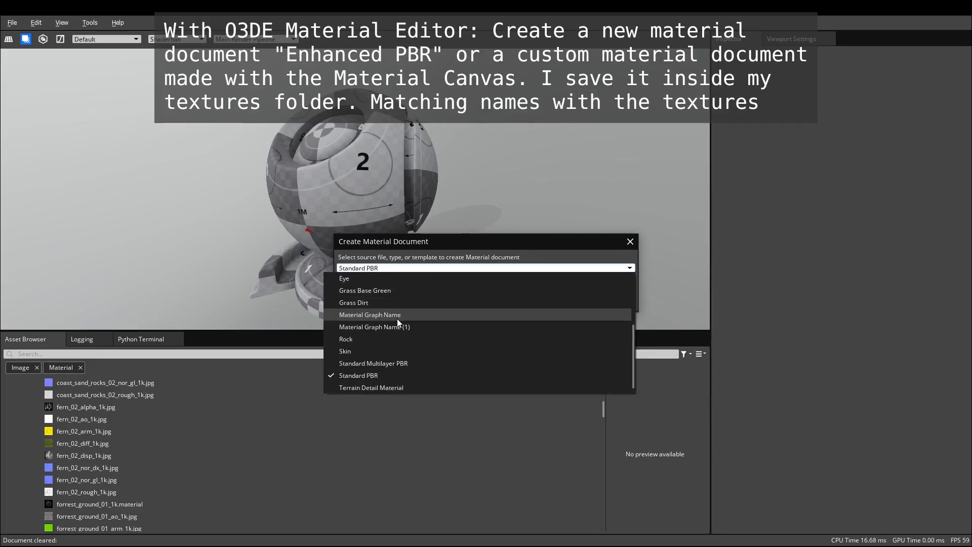
{"action": "scroll", "coordinate": [355, 306], "scroll_direction": "up", "scroll_amount": 1}
{"action": "left_click", "coordinate": [381, 303]}
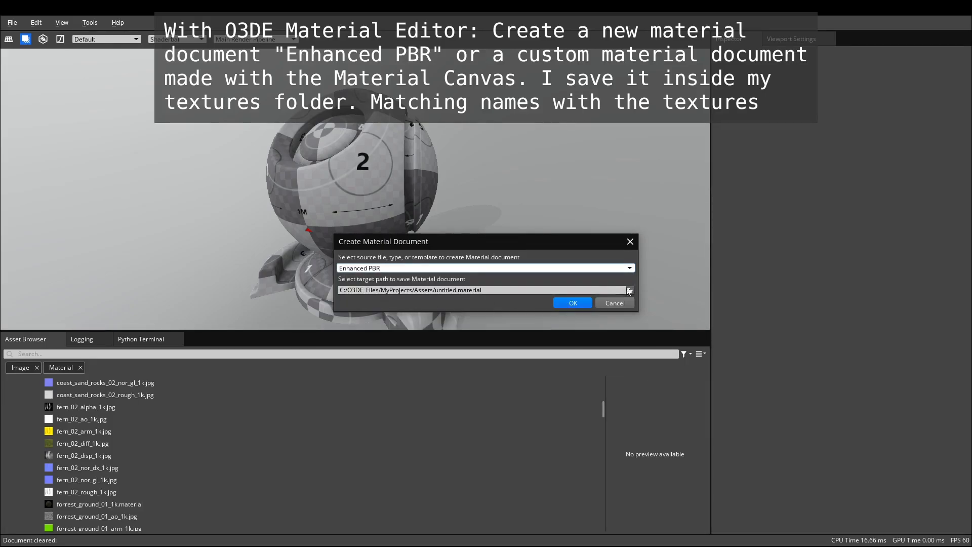
Step: Set the save target to fern_02_1k.material in the project's Assets/textures folder and create the material document
{"action": "left_click", "coordinate": [628, 292]}
{"action": "double_click", "coordinate": [465, 374]}
{"action": "left_click", "coordinate": [465, 388]}
{"action": "type", "text": "fer"}
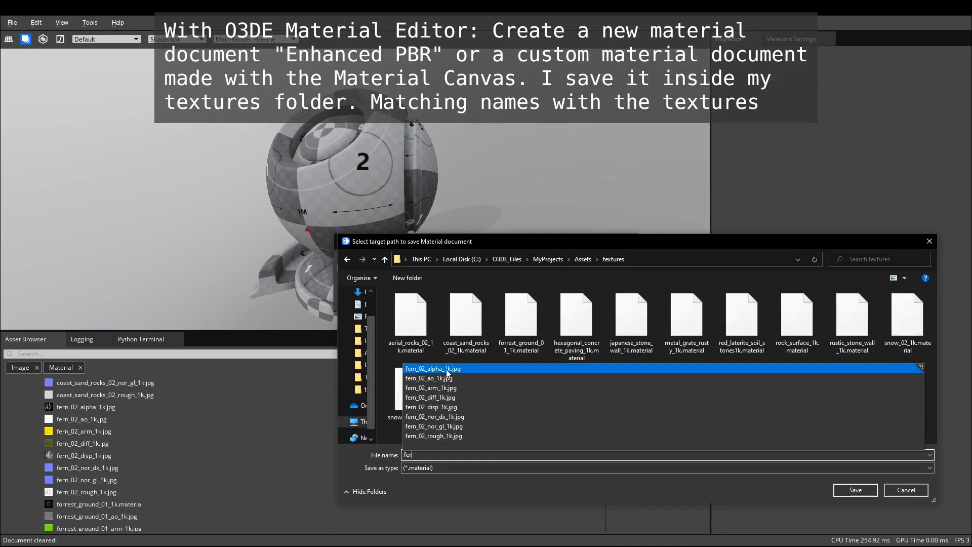
{"action": "left_click", "coordinate": [468, 368]}
{"action": "key", "text": "BackSpace"}
{"action": "key", "text": "BackSpace"}
{"action": "key", "text": "BackSpace"}
{"action": "key", "text": "BackSpace"}
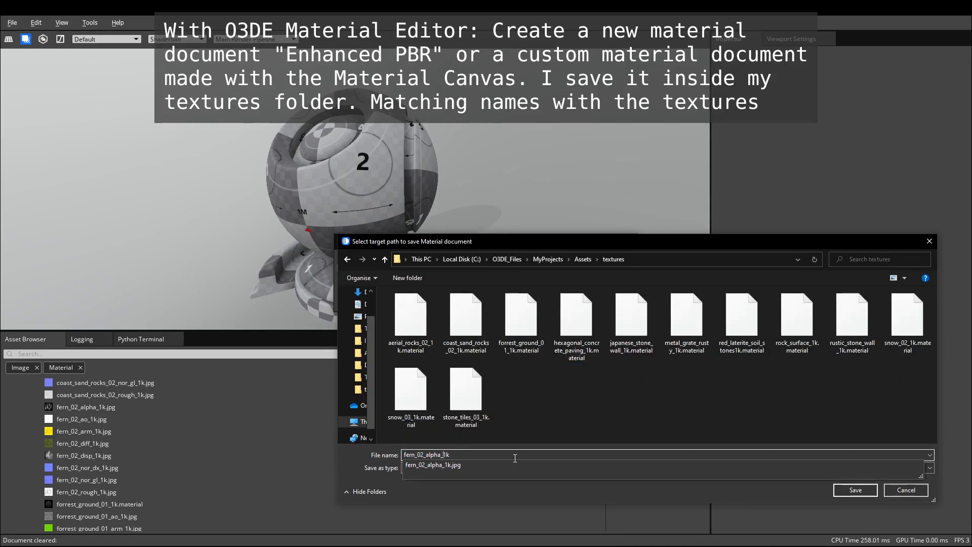
{"action": "key", "text": "BackSpace"}
{"action": "key", "text": "BackSpace"}
{"action": "key", "text": "BackSpace"}
{"action": "key", "text": "BackSpace"}
{"action": "left_click", "coordinate": [856, 492]}
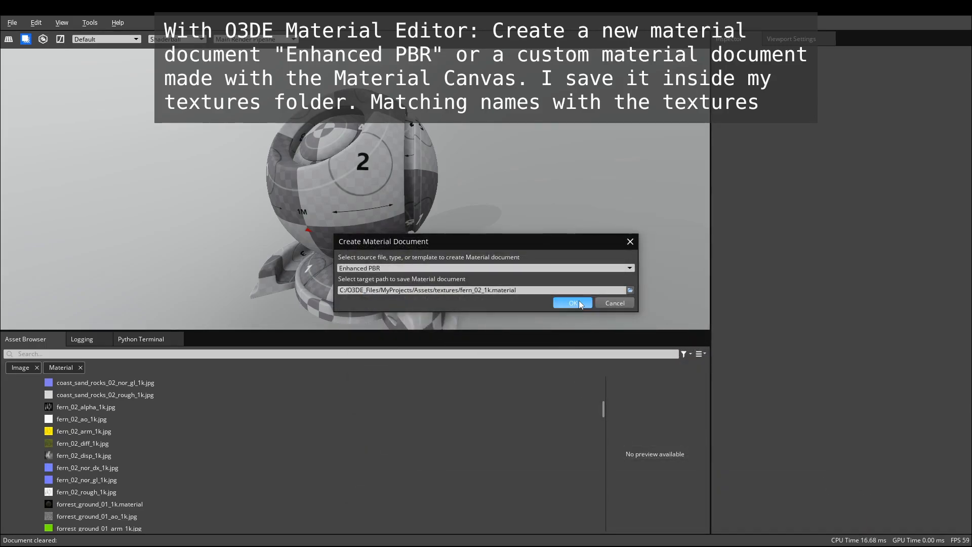
{"action": "left_click", "coordinate": [569, 302]}
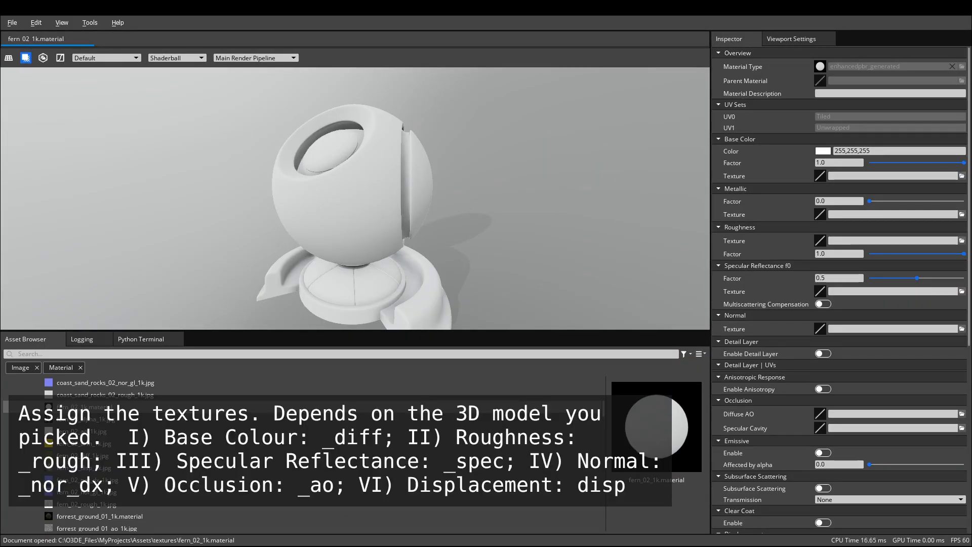
Step: Assign fern_02_diff_1k.jpg as the material's Base Color texture
{"action": "type", "text": "fern"}
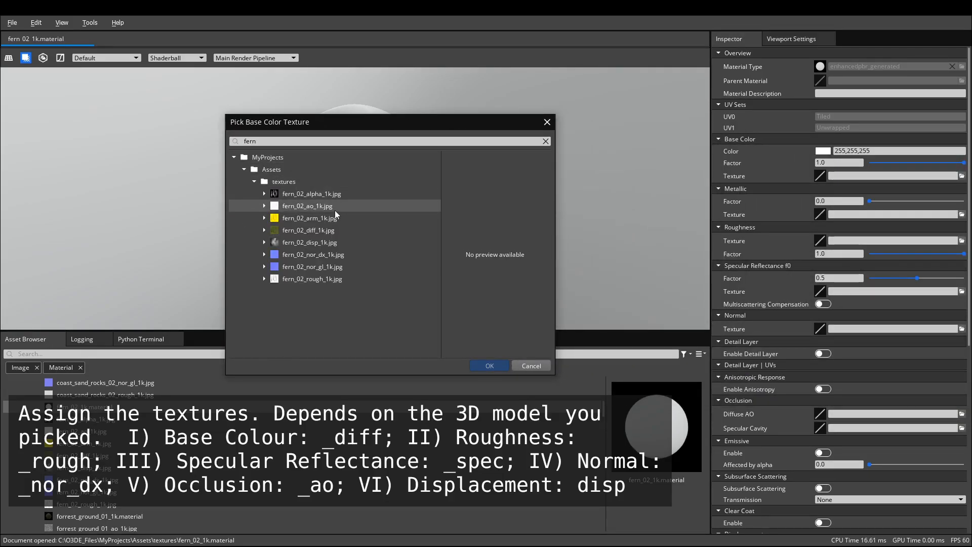
{"action": "left_click", "coordinate": [334, 229]}
{"action": "double_click", "coordinate": [266, 140]}
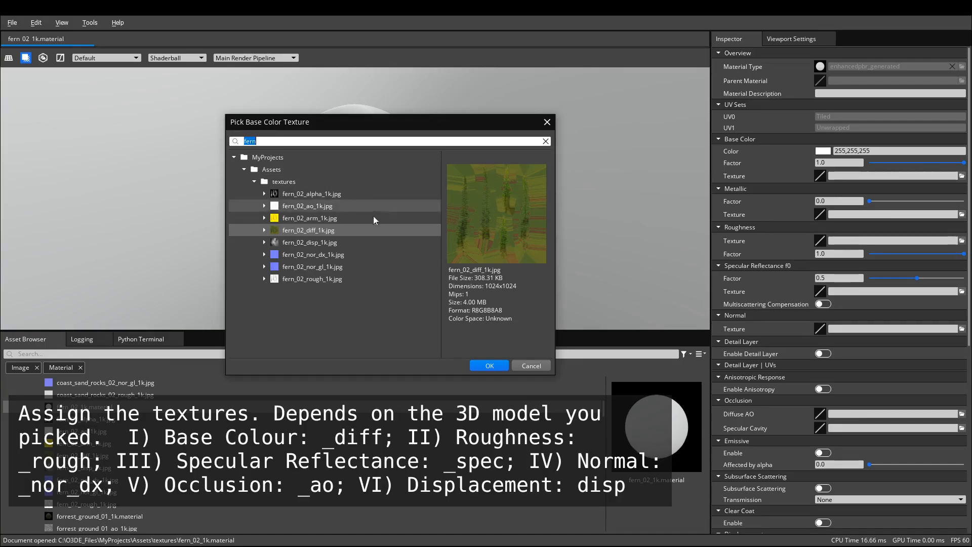
{"action": "left_click", "coordinate": [317, 230]}
{"action": "left_click", "coordinate": [504, 364]}
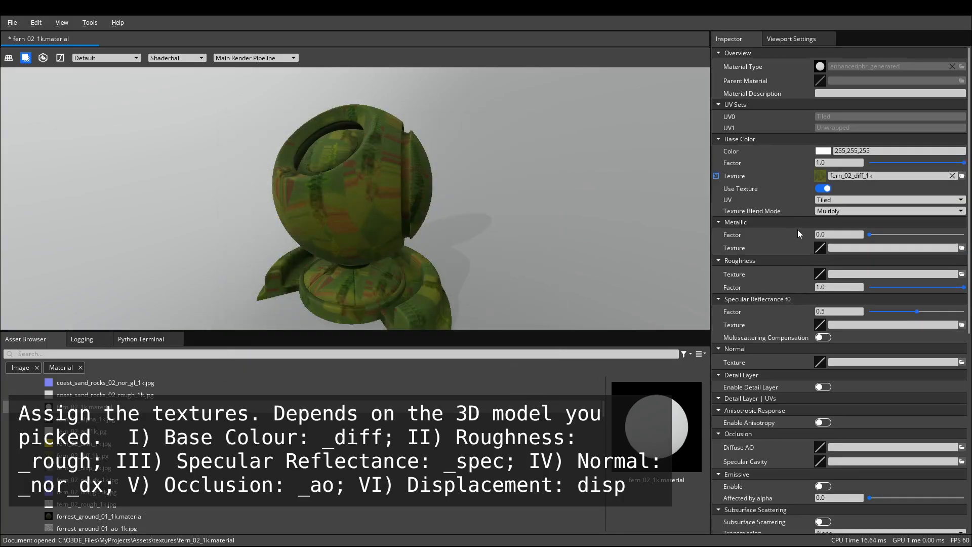
Step: Assign fern_02_rough_1k.jpg as the material's Roughness texture
{"action": "left_click", "coordinate": [962, 273]}
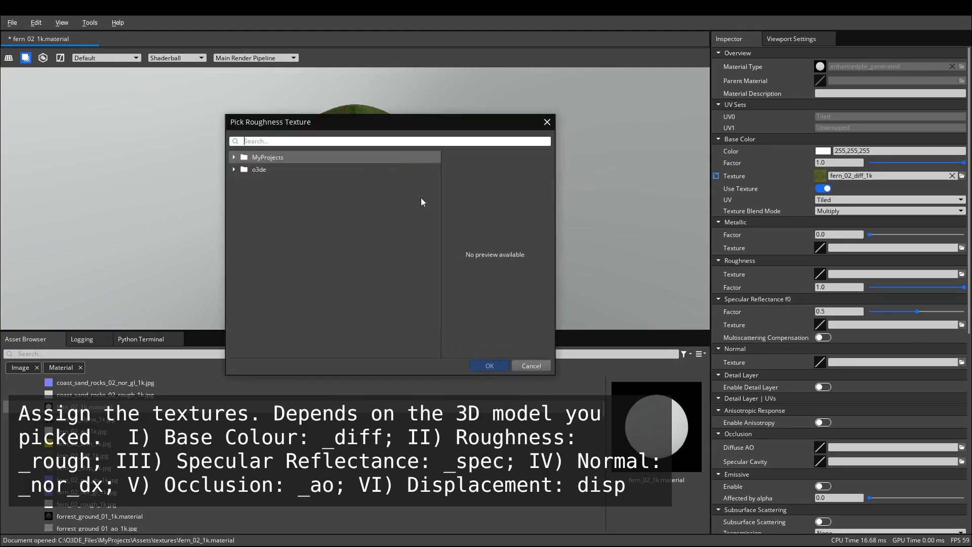
{"action": "left_click", "coordinate": [385, 279]}
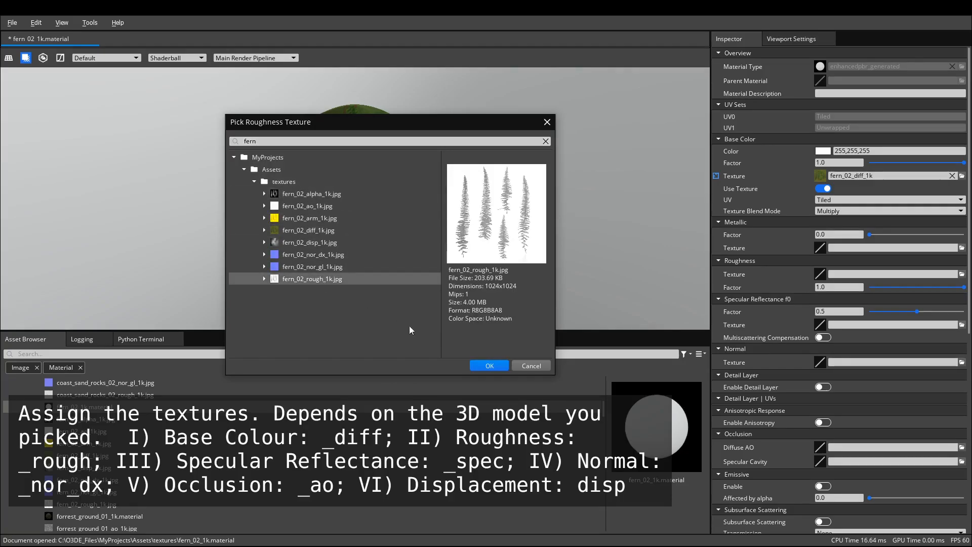
{"action": "left_click", "coordinate": [492, 366]}
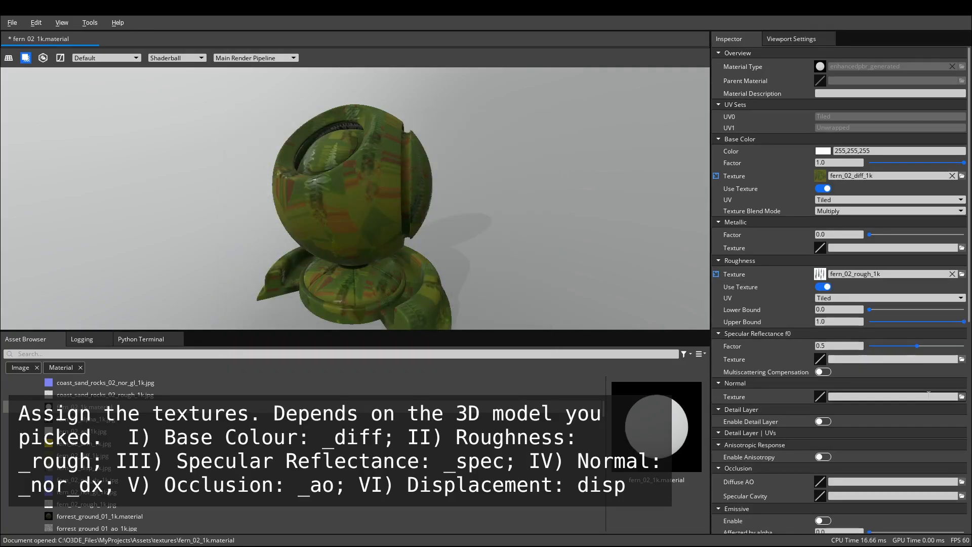
Step: Assign fern_02_nor_dx_1k.jpg as the material's Normal texture
{"action": "left_click", "coordinate": [961, 396]}
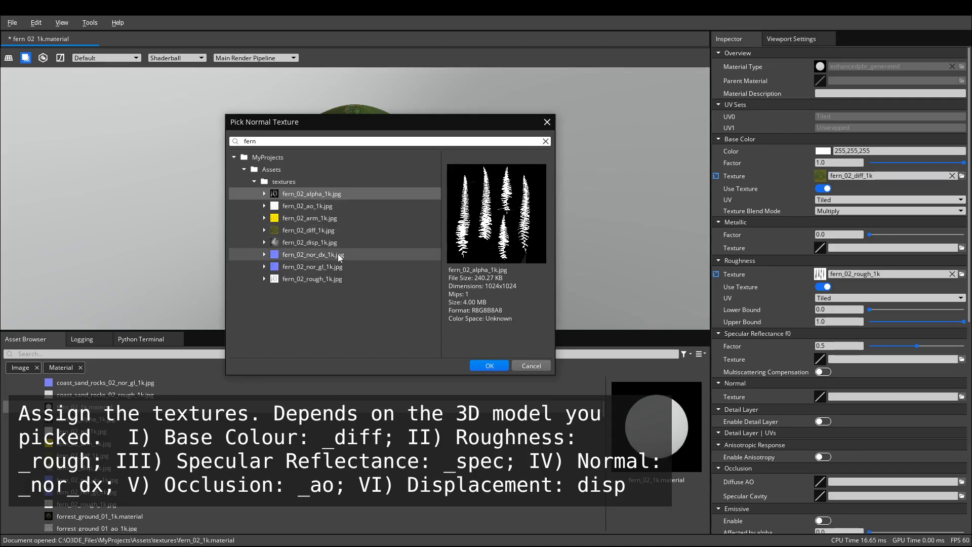
{"action": "left_click", "coordinate": [313, 255]}
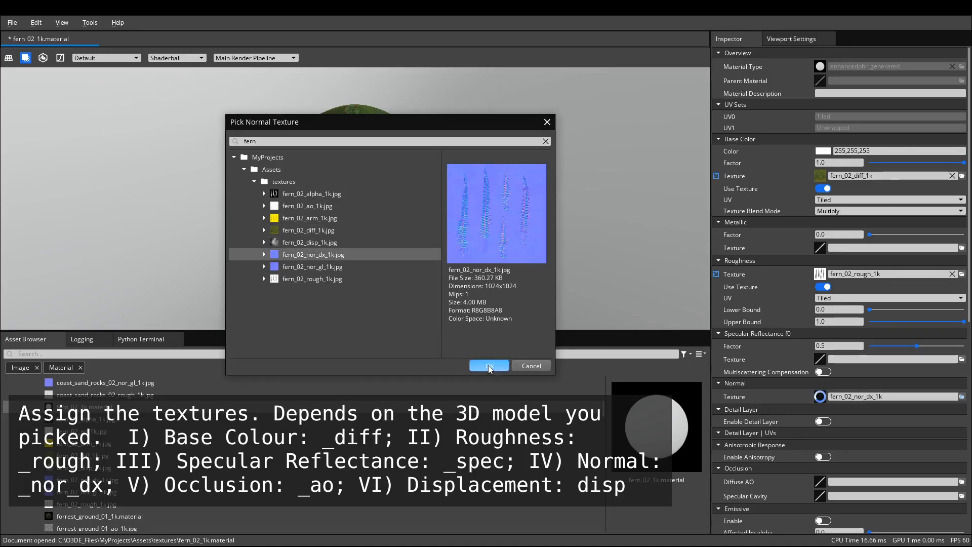
{"action": "left_click", "coordinate": [489, 365]}
Step: Assign fern_02_ao_1k.jpg as the Diffuse AO texture in the Occlusion settings
{"action": "scroll", "coordinate": [792, 389], "scroll_direction": "down", "scroll_amount": 1}
{"action": "scroll", "coordinate": [788, 379], "scroll_direction": "down", "scroll_amount": 3}
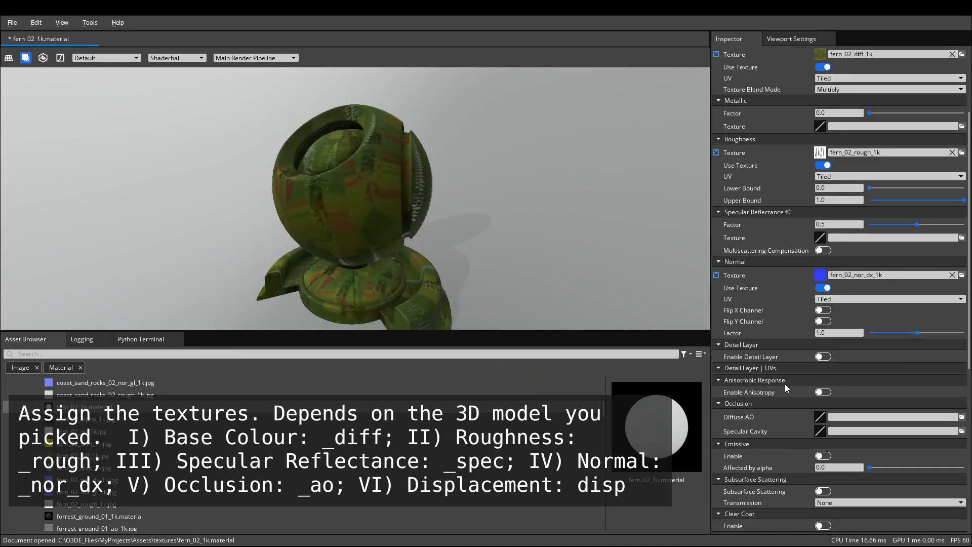
{"action": "left_click", "coordinate": [962, 386]}
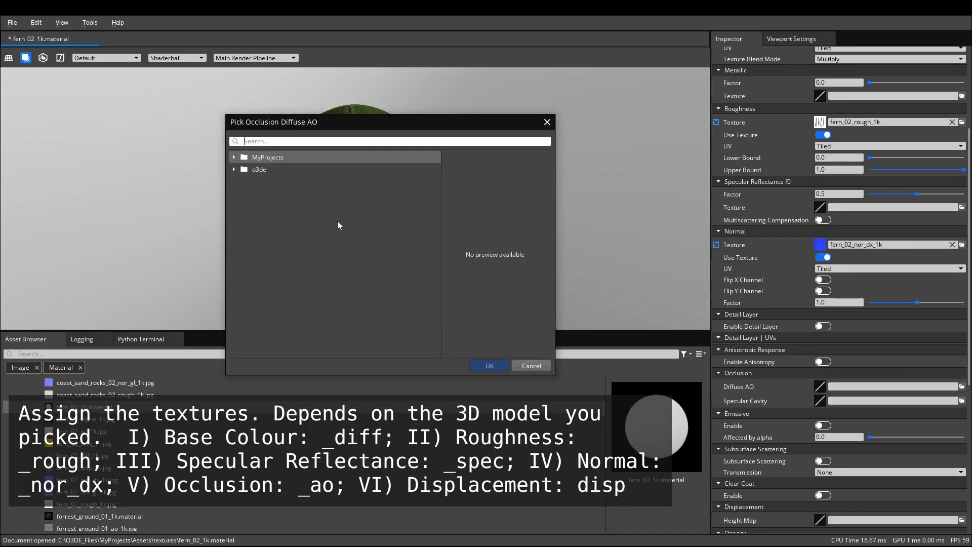
{"action": "type", "text": "fern"}
{"action": "left_click", "coordinate": [339, 205]}
{"action": "left_click", "coordinate": [490, 366]}
Step: Assign fern_02_disp_1k.jpg as the height map in the Displacement settings
{"action": "scroll", "coordinate": [788, 375], "scroll_direction": "down", "scroll_amount": 4}
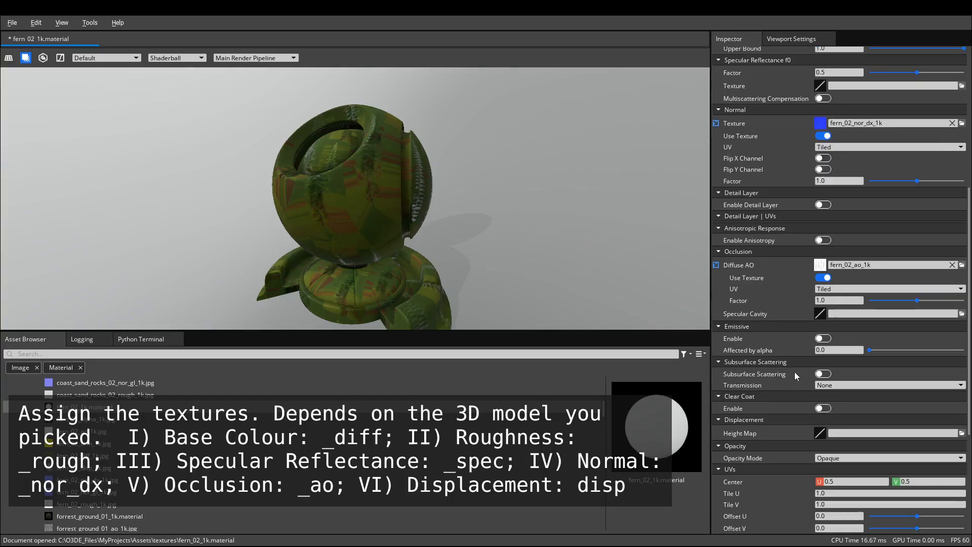
{"action": "scroll", "coordinate": [772, 354], "scroll_direction": "down", "scroll_amount": 2}
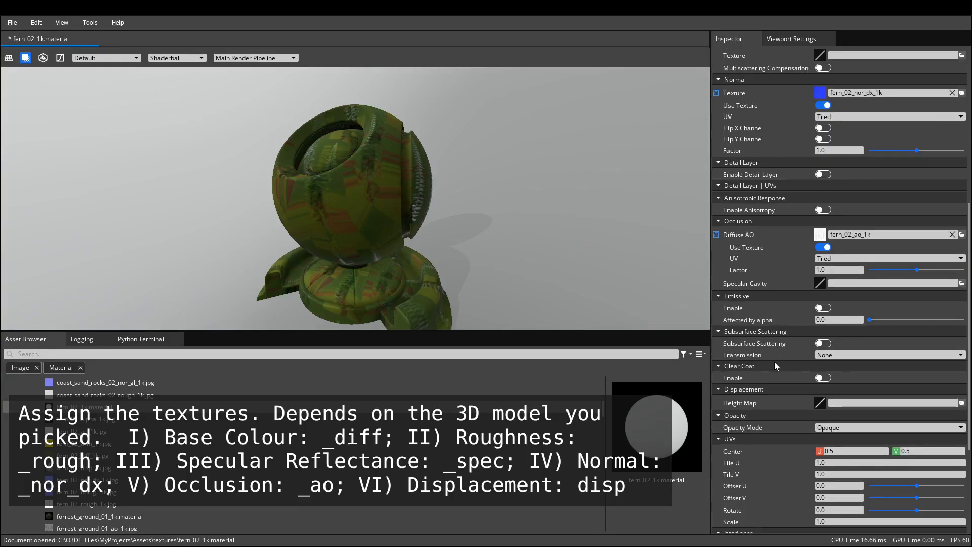
{"action": "left_click", "coordinate": [961, 372]}
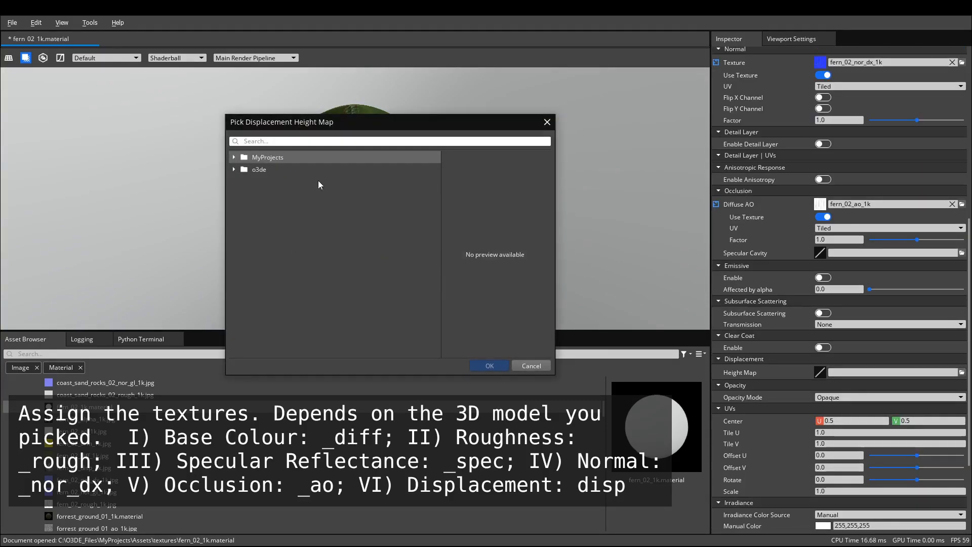
{"action": "left_click", "coordinate": [308, 242]}
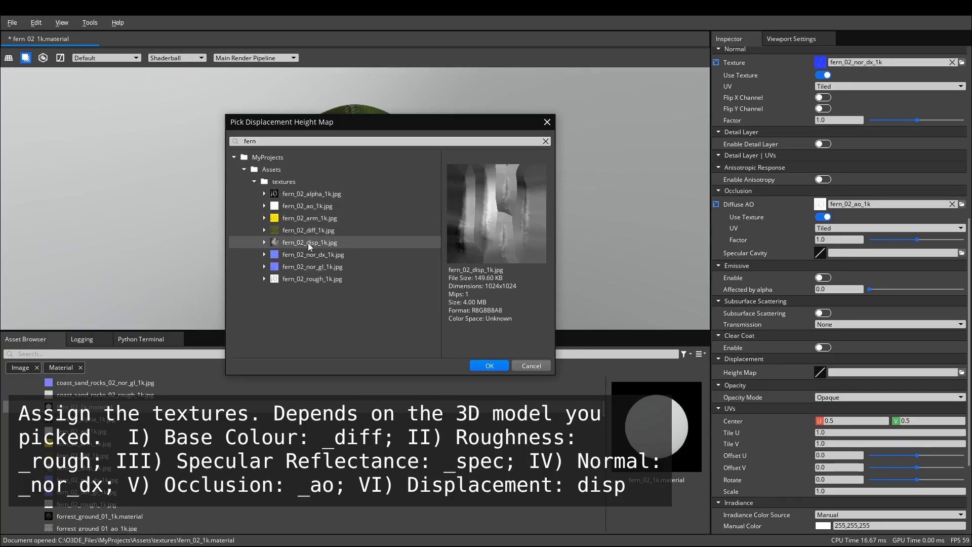
{"action": "left_click", "coordinate": [490, 366]}
Step: Save the fern_02_1k material with its assigned textures
{"action": "scroll", "coordinate": [798, 329], "scroll_direction": "down", "scroll_amount": 3}
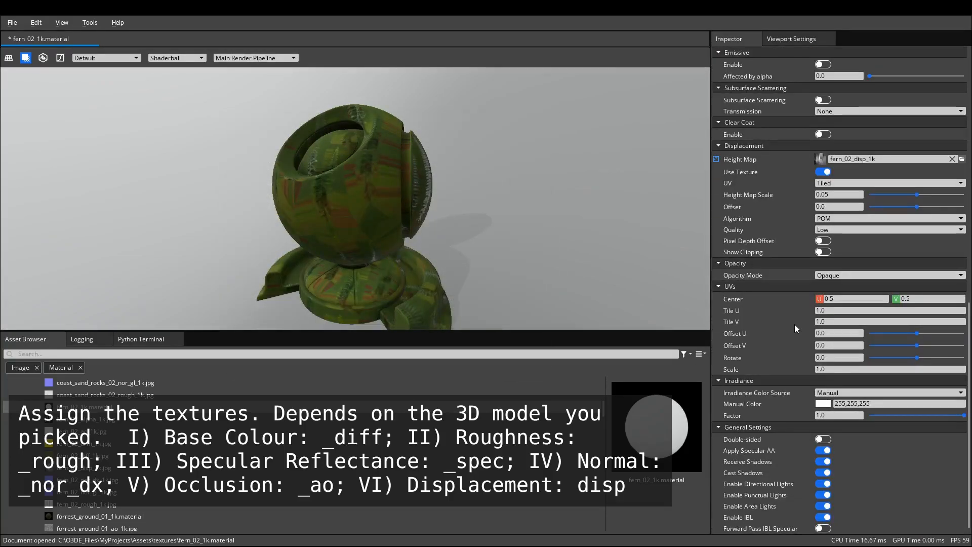
{"action": "scroll", "coordinate": [797, 369], "scroll_direction": "up", "scroll_amount": 14}
{"action": "left_click", "coordinate": [12, 22]}
{"action": "left_click", "coordinate": [18, 77]}
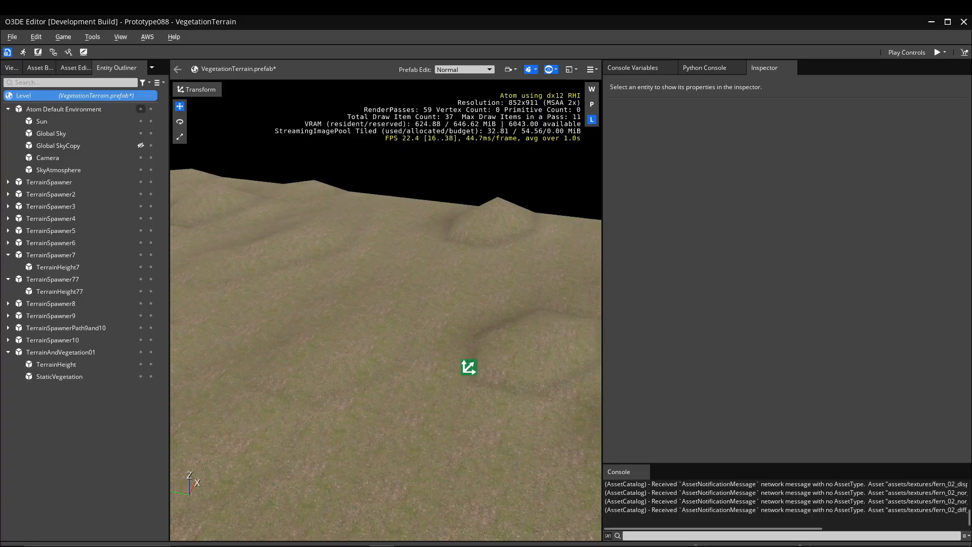
Step: Switch to the O3DE Editor, create a child entity under StaticVegetation and name it fern02
{"action": "left_click", "coordinate": [58, 376]}
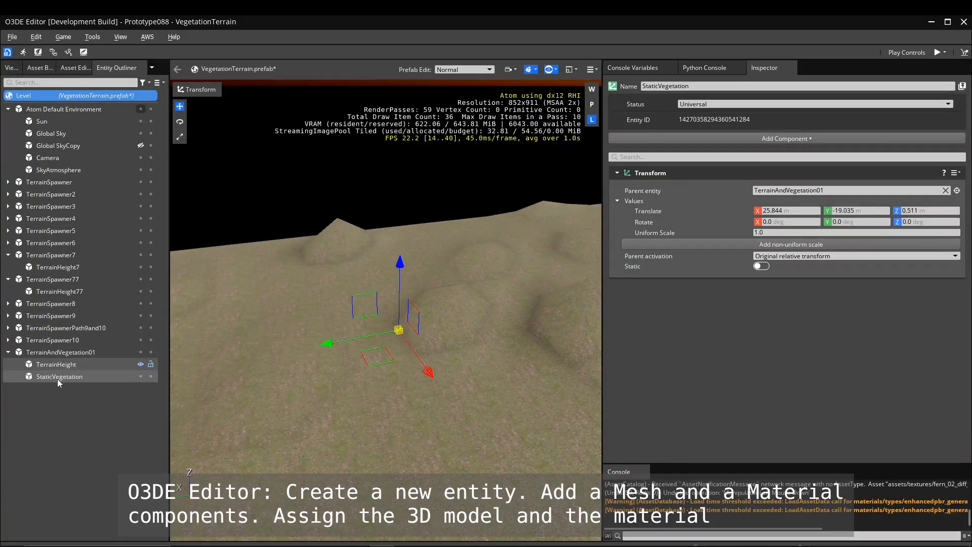
{"action": "right_click", "coordinate": [74, 378]}
{"action": "left_click", "coordinate": [96, 384]}
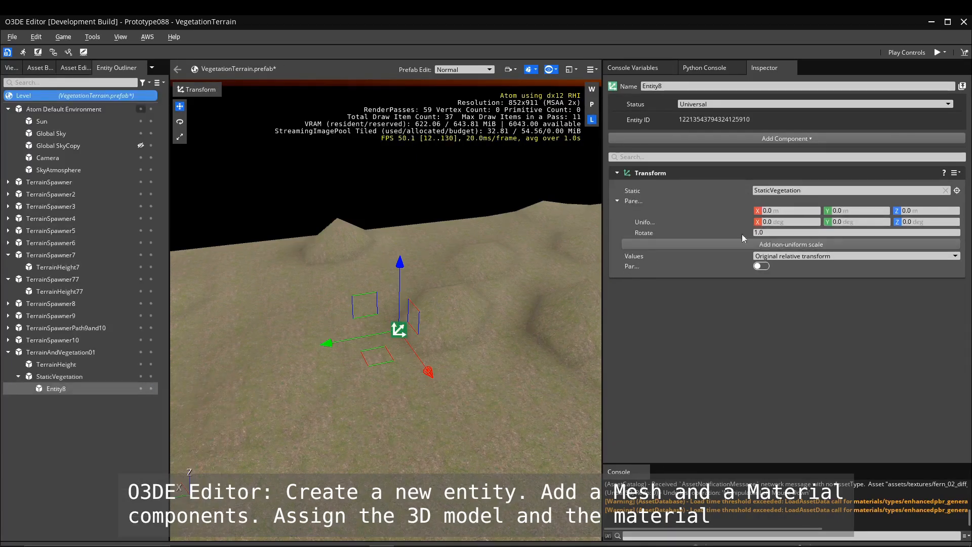
{"action": "double_click", "coordinate": [672, 87]}
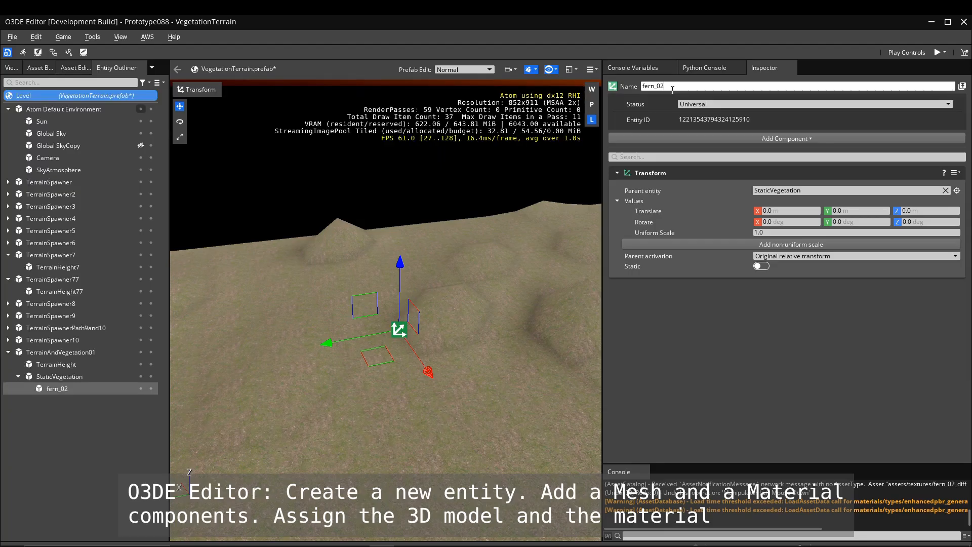
Step: Add a Mesh component and a Material component to the fern02 entity
{"action": "left_click", "coordinate": [782, 142]}
{"action": "type", "text": "mesh"}
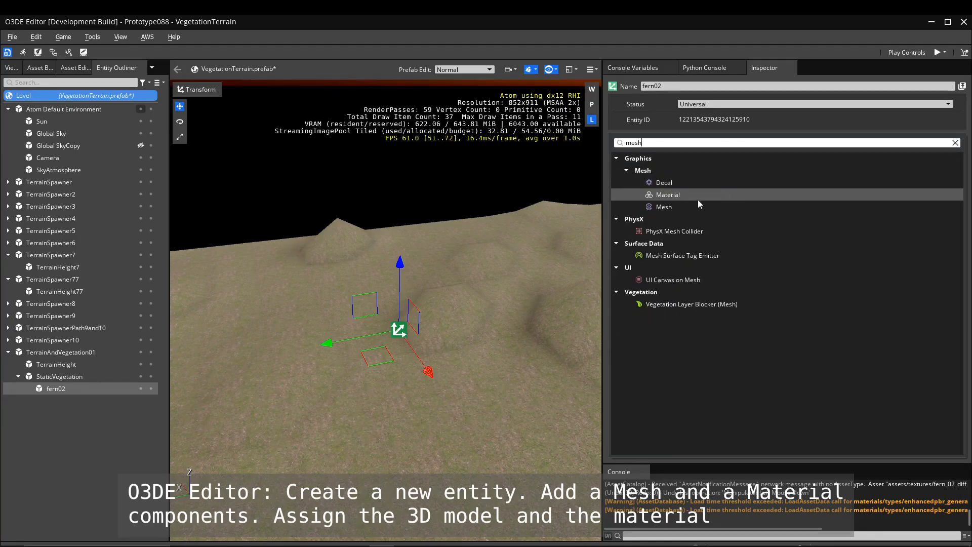
{"action": "left_click", "coordinate": [670, 205]}
{"action": "left_click", "coordinate": [783, 140]}
{"action": "type", "text": "material"}
{"action": "left_click", "coordinate": [691, 181]}
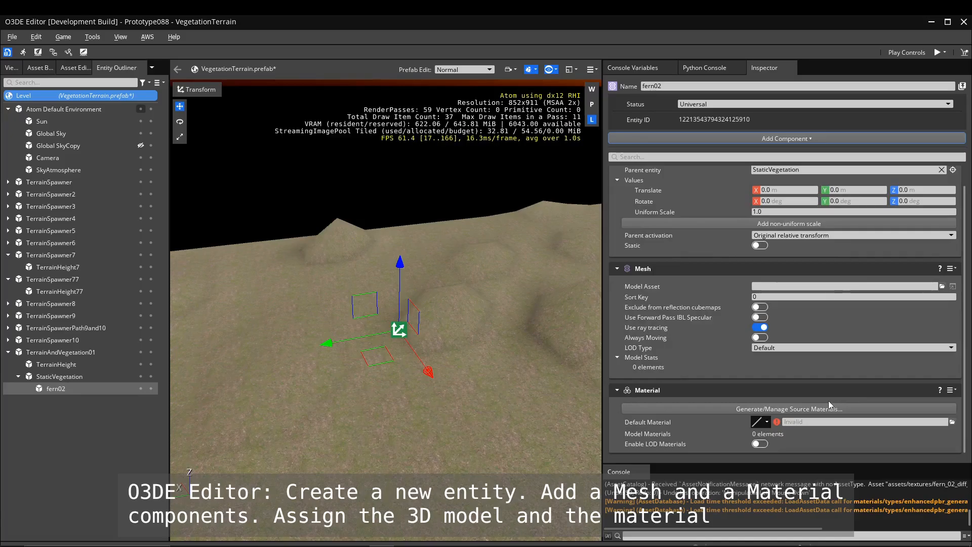
Step: Assign the fern_02_1k model from the Meadow folder as fern02's mesh model asset
{"action": "left_click", "coordinate": [942, 286]}
{"action": "left_click", "coordinate": [415, 265]}
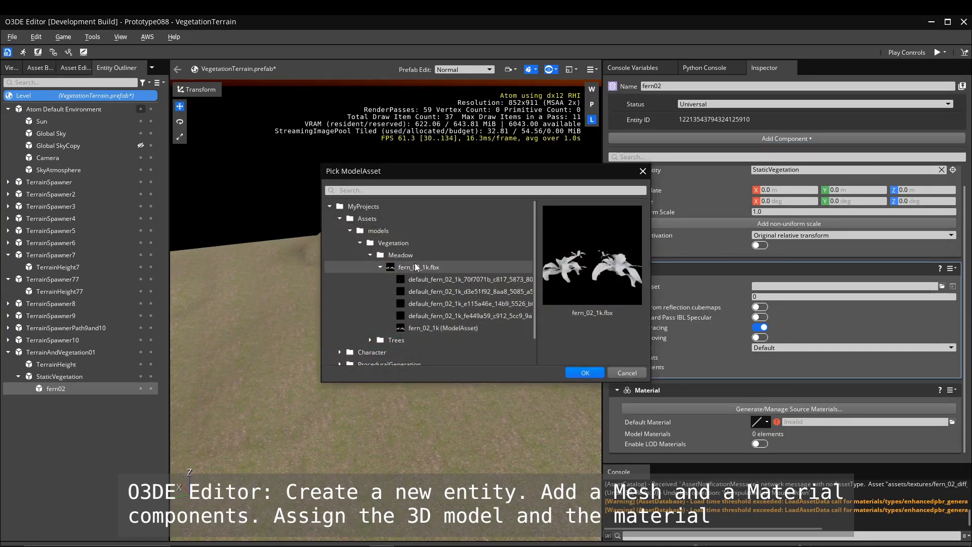
{"action": "left_click", "coordinate": [439, 327]}
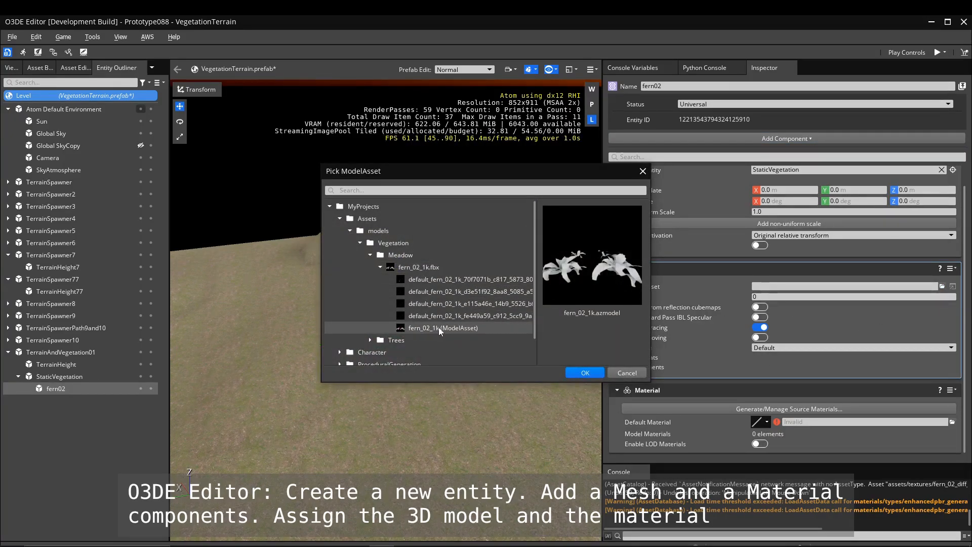
{"action": "left_click", "coordinate": [585, 372]}
Step: Search the material assets for "fer" and assign fern_02_1k as fern02's default material
{"action": "scroll", "coordinate": [790, 365], "scroll_direction": "down", "scroll_amount": 3}
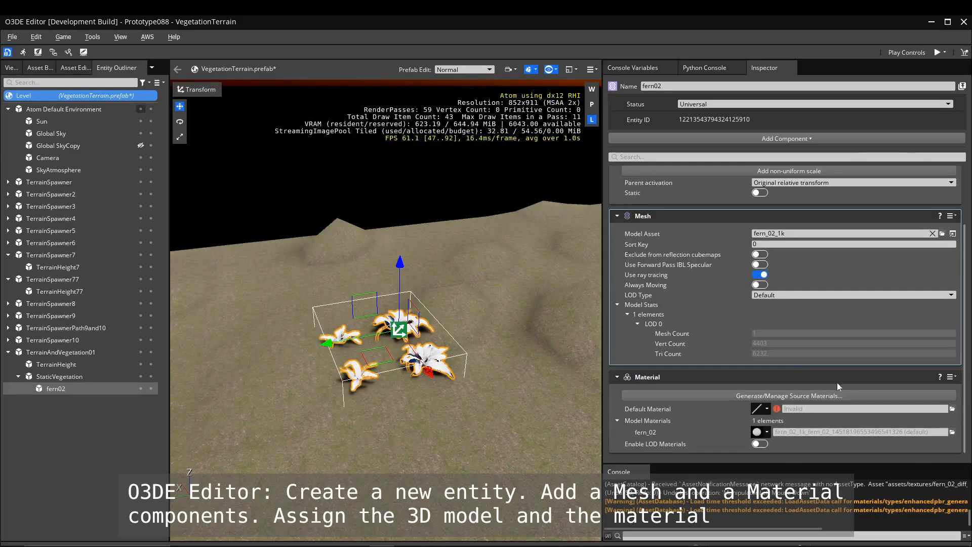
{"action": "left_click", "coordinate": [952, 408]}
{"action": "type", "text": "fer"}
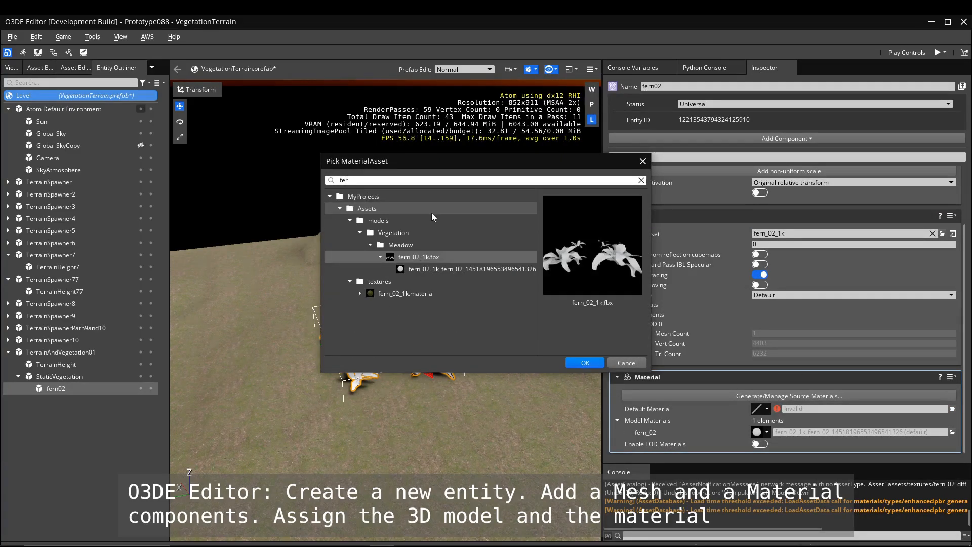
{"action": "left_click", "coordinate": [416, 293]}
{"action": "left_click", "coordinate": [579, 362]}
Step: Deselect the fern and examine its textured plants up close in the viewport
{"action": "right_click_drag", "start_coordinate": [477, 378], "coordinate": [318, 345]}
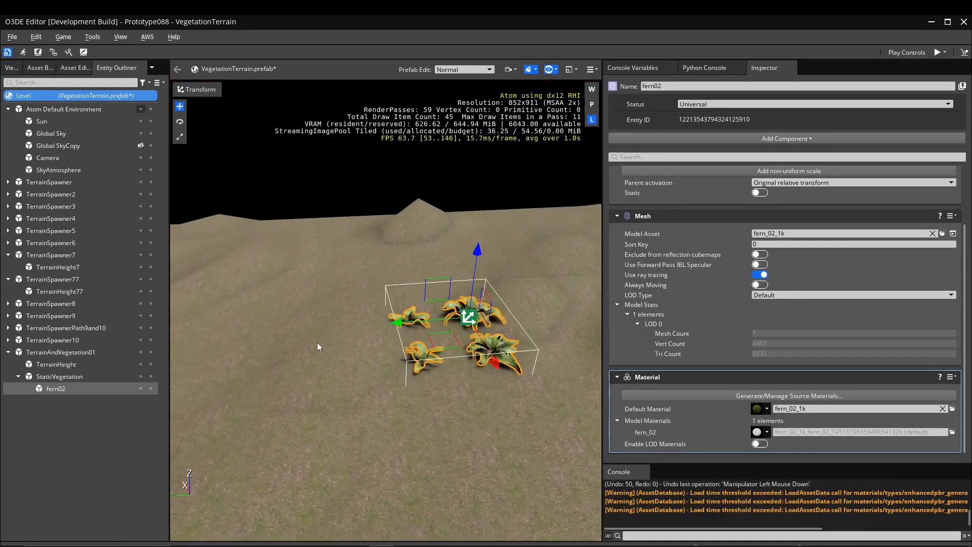
{"action": "left_click", "coordinate": [318, 345]}
{"action": "key", "text": "w"}
{"action": "right_click_drag", "start_coordinate": [360, 306], "coordinate": [430, 349]}
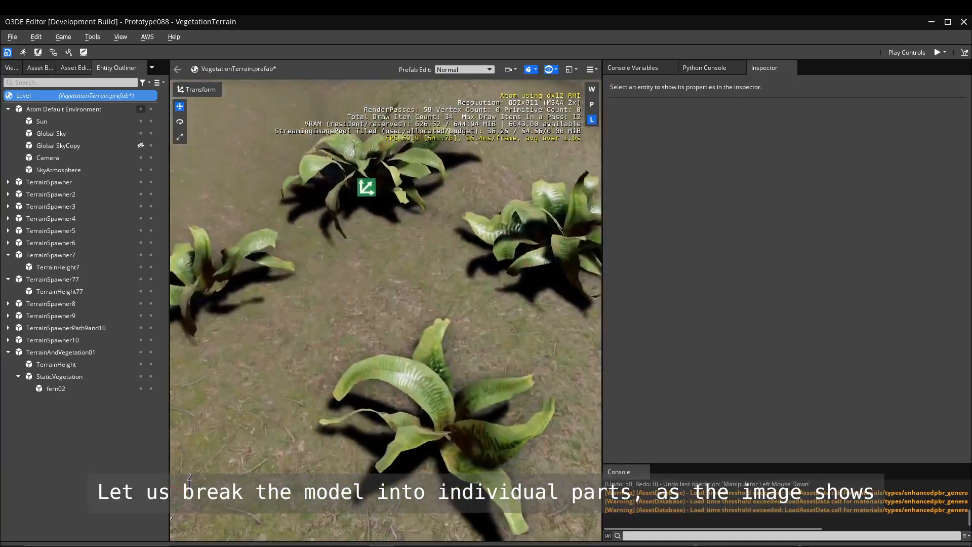
{"action": "scroll", "coordinate": [375, 305], "scroll_direction": "down", "scroll_amount": 8}
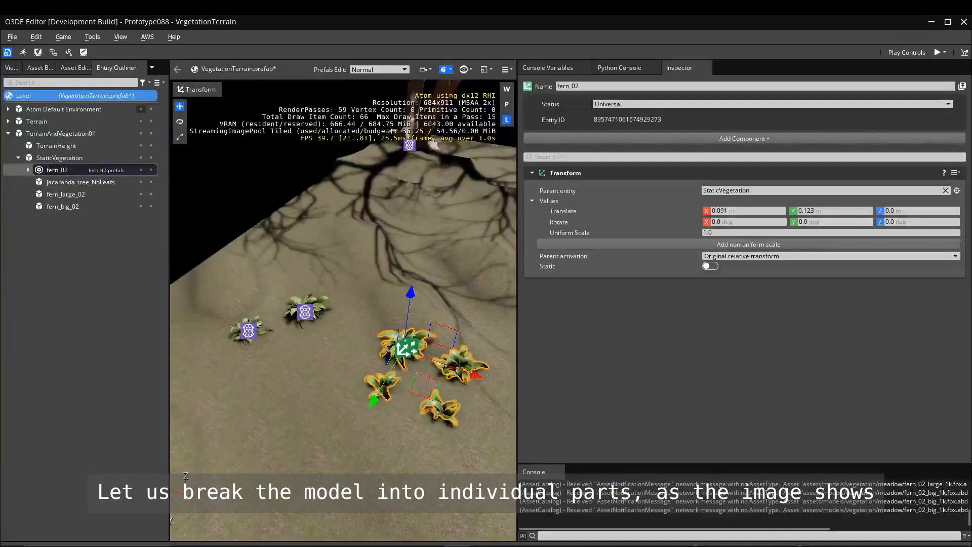
Step: Move fern_02 to about X -0.01 m, shift fern_large_02 slightly along the terrain, and select fern_big_02
{"action": "left_click", "coordinate": [56, 182]}
{"action": "left_click", "coordinate": [55, 170]}
{"action": "left_click_drag", "start_coordinate": [461, 375], "coordinate": [442, 383]}
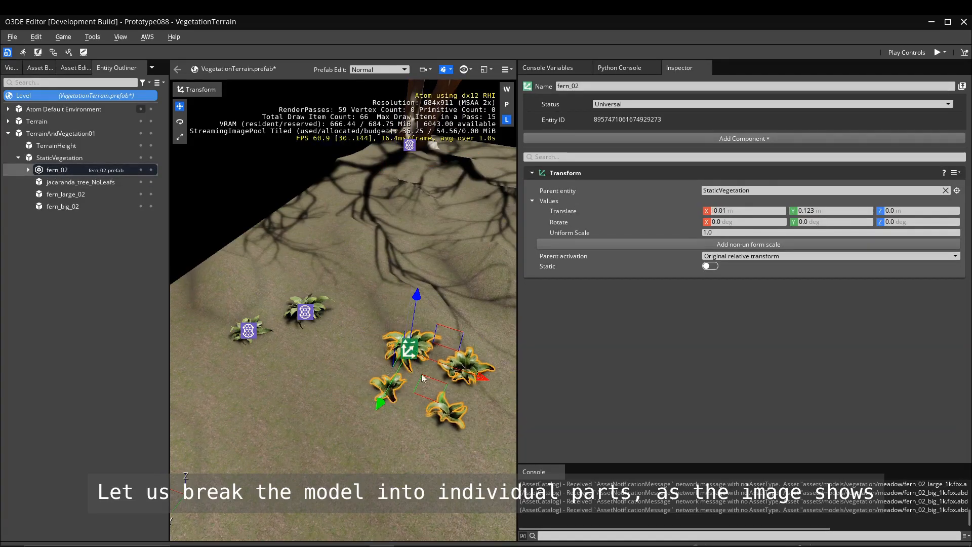
{"action": "left_click", "coordinate": [55, 194]}
{"action": "left_click_drag", "start_coordinate": [307, 311], "coordinate": [282, 344]}
{"action": "left_click", "coordinate": [73, 207]}
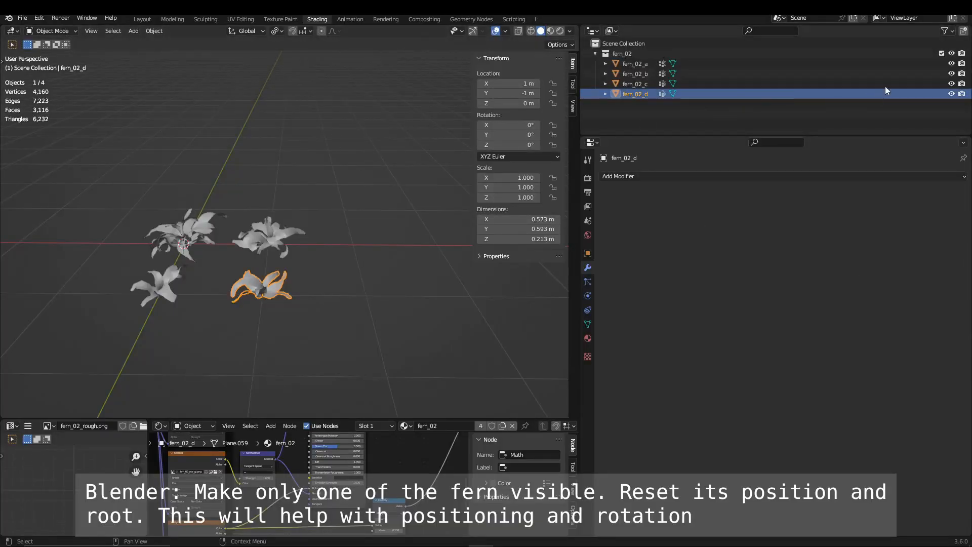
Step: In Blender, hide fern_02_a, fern_02_b and fern_02_c, and set fern_02_d's X and Y location to 0 m
{"action": "left_click_drag", "start_coordinate": [951, 83], "coordinate": [951, 63]}
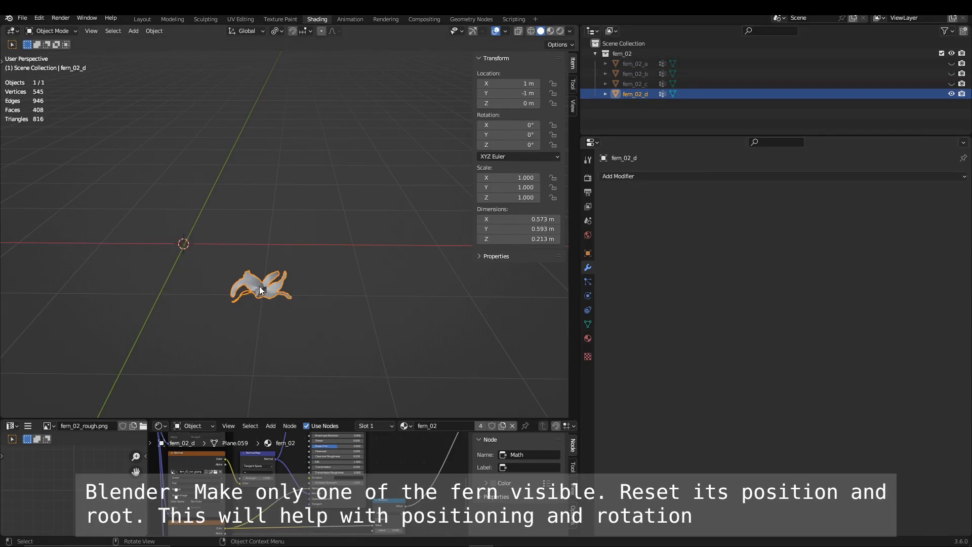
{"action": "left_click", "coordinate": [588, 253]}
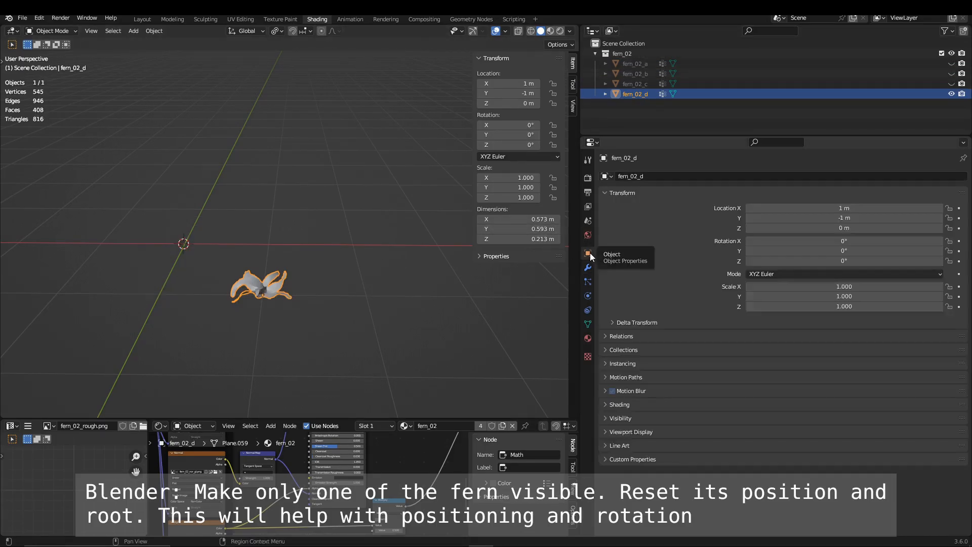
{"action": "type", "text": "0"}
{"action": "key", "text": "Return"}
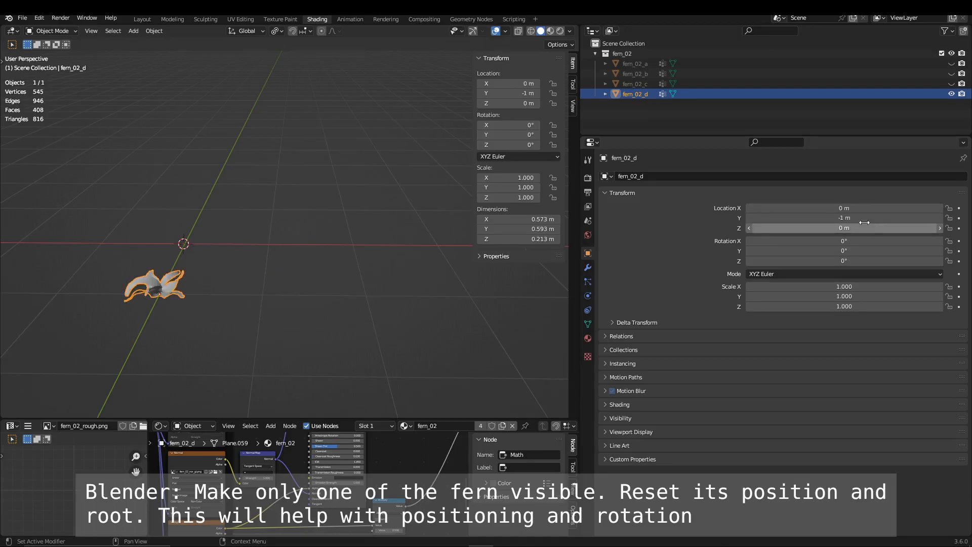
{"action": "left_click", "coordinate": [865, 220]}
{"action": "type", "text": "0"}
{"action": "key", "text": "Return"}
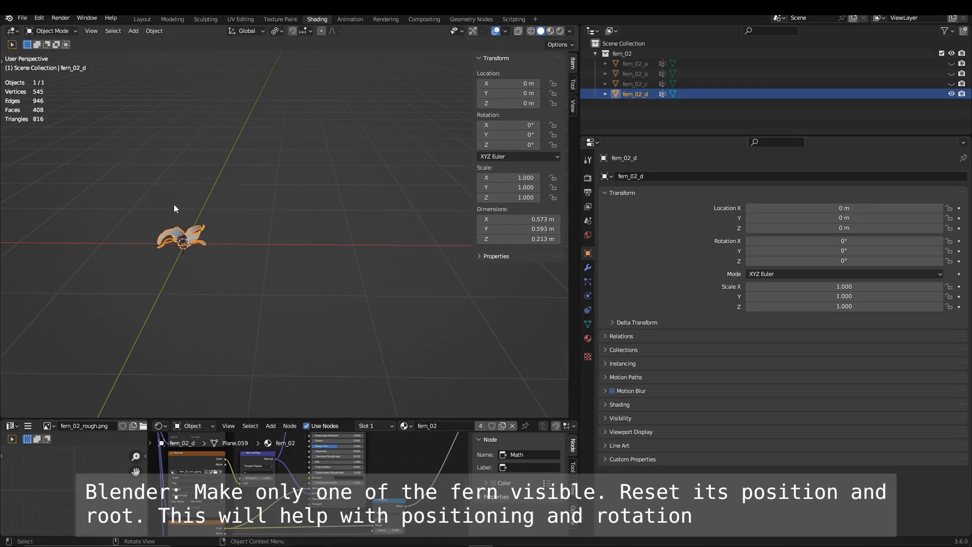
Step: Set fern_02_d's origin to the 3D cursor and save the Blender file
{"action": "left_click", "coordinate": [154, 31]}
{"action": "mouse_move", "coordinate": [205, 52]}
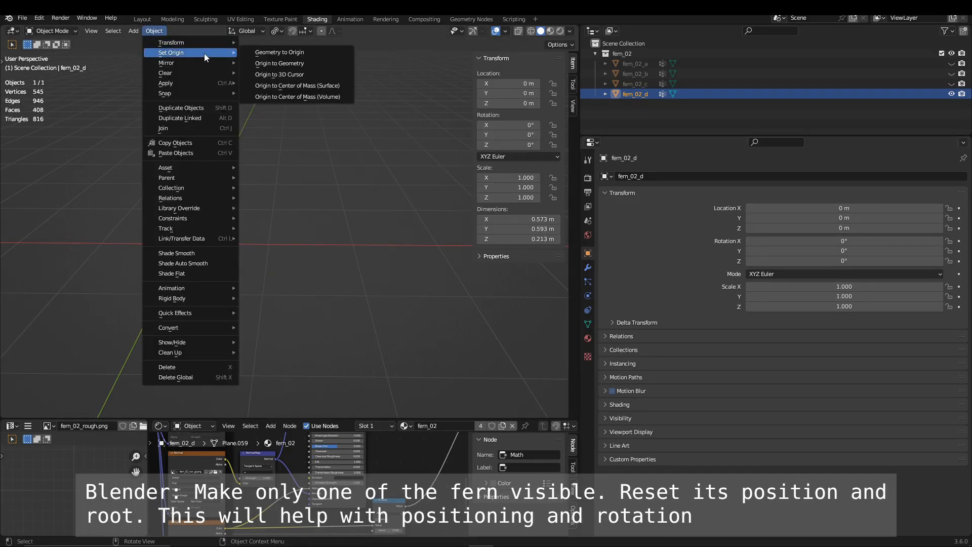
{"action": "left_click", "coordinate": [306, 75]}
{"action": "key", "text": "ctrl+s"}
Step: Export only the visible objects as an FBX file named fern_02_medium_1k.fbx
{"action": "left_click", "coordinate": [23, 19]}
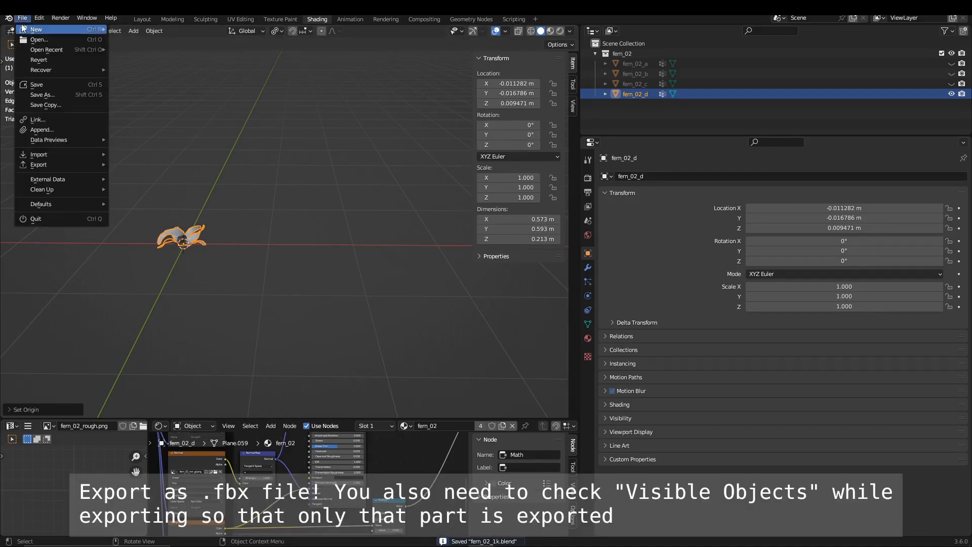
{"action": "mouse_move", "coordinate": [38, 164]}
{"action": "left_click", "coordinate": [152, 258]}
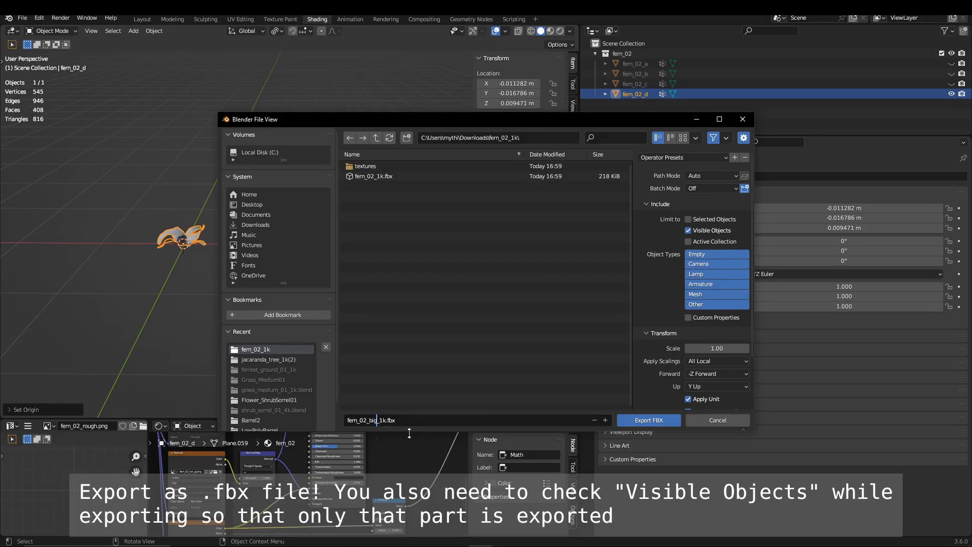
{"action": "left_click", "coordinate": [648, 420]}
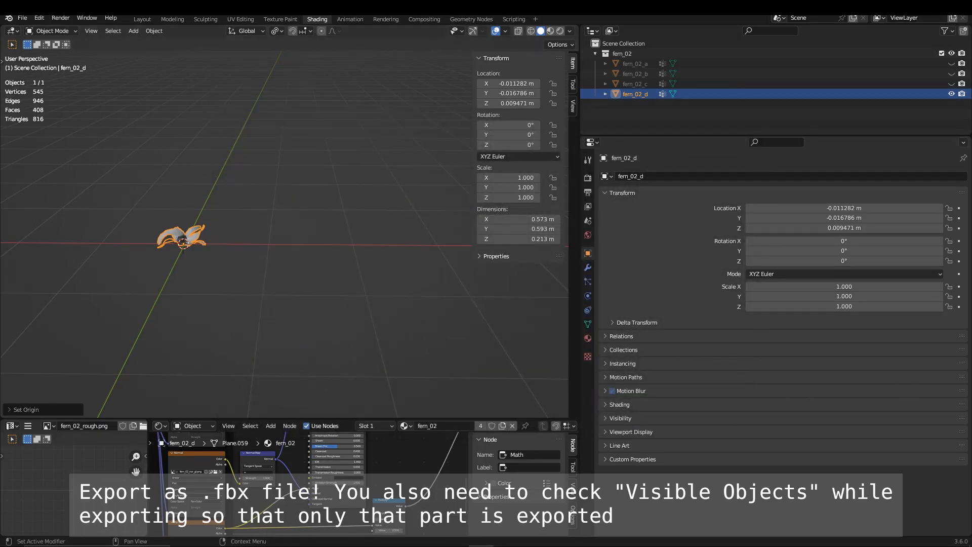
Step: Switch to File Explorer and paste the fern_02_medium_1k file into the project's models/Vegetation/Meadow folder
{"action": "key", "text": "alt+Tab"}
{"action": "left_click", "coordinate": [341, 404]}
{"action": "key", "text": "ctrl+v"}
{"action": "left_click", "coordinate": [362, 407]}
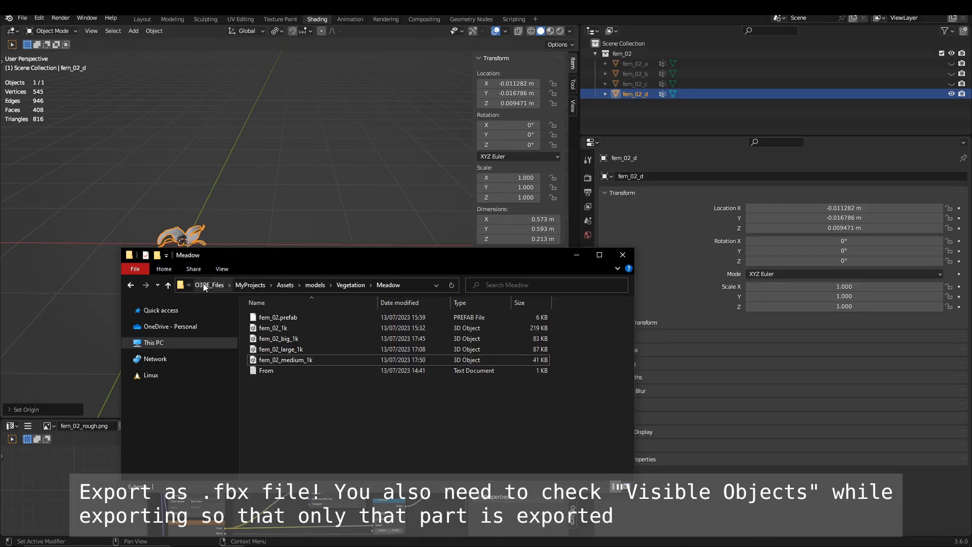
{"action": "left_click", "coordinate": [576, 255]}
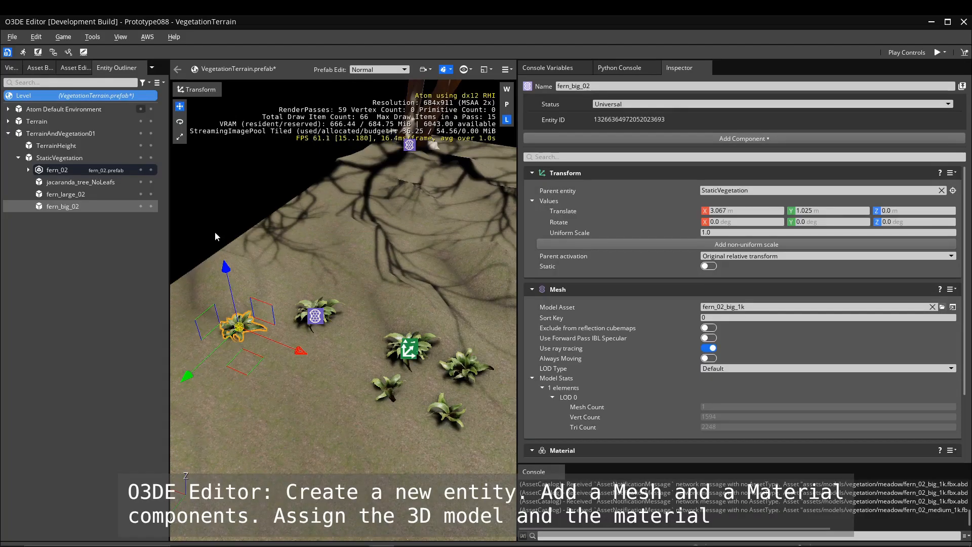
Step: In the O3DE Editor, create a child entity under StaticVegetation and move it to about X 3.783 m, Y 1.92 m
{"action": "right_click", "coordinate": [50, 159]}
{"action": "left_click", "coordinate": [82, 168]}
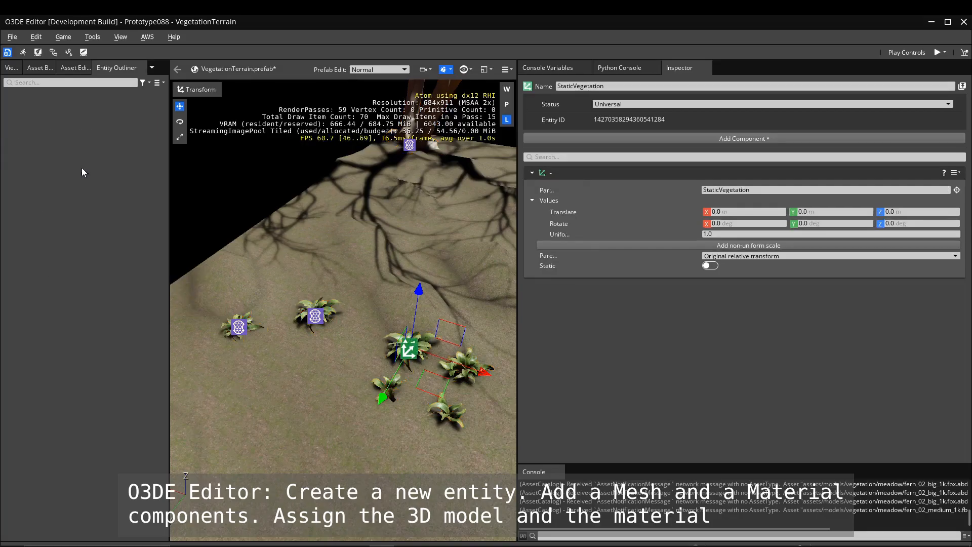
{"action": "left_click_drag", "start_coordinate": [314, 378], "coordinate": [285, 417]}
{"action": "left_click_drag", "start_coordinate": [348, 397], "coordinate": [212, 365]}
{"action": "scroll", "coordinate": [360, 432], "scroll_direction": "up", "scroll_amount": 3}
{"action": "scroll", "coordinate": [362, 431], "scroll_direction": "down", "scroll_amount": 3}
{"action": "right_click_drag", "start_coordinate": [360, 432], "coordinate": [383, 415]}
{"action": "scroll", "coordinate": [383, 415], "scroll_direction": "down", "scroll_amount": 3}
{"action": "left_click_drag", "start_coordinate": [361, 293], "coordinate": [341, 298]}
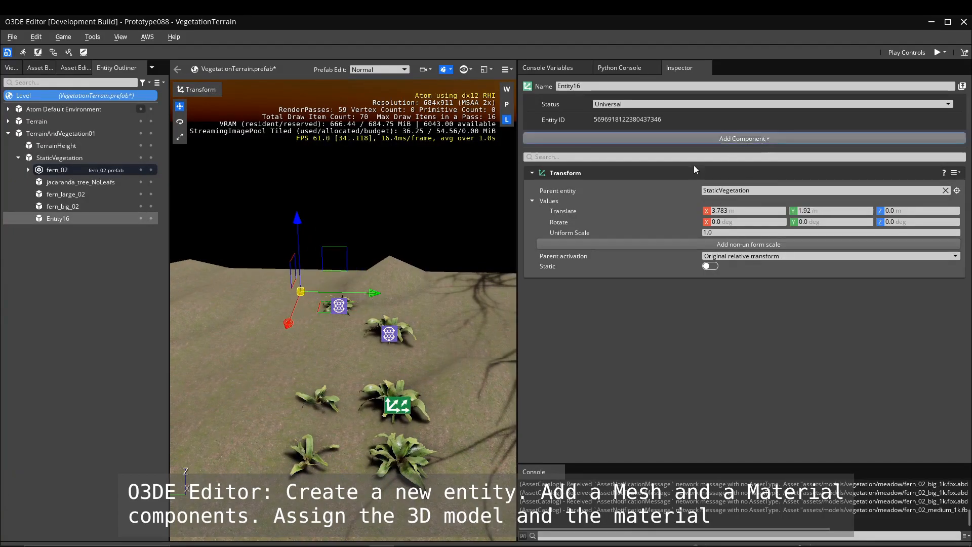
Step: Add a Mesh component to the new entity and assign fern_02_medium_1k as its model asset
{"action": "left_click", "coordinate": [673, 138]}
{"action": "type", "text": "mesh"}
{"action": "left_click", "coordinate": [605, 206]}
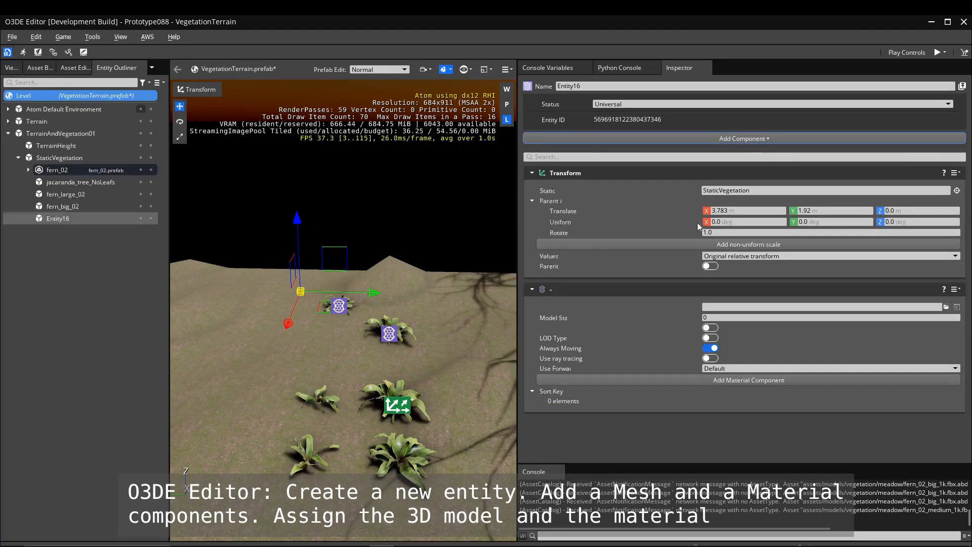
{"action": "left_click", "coordinate": [945, 306]}
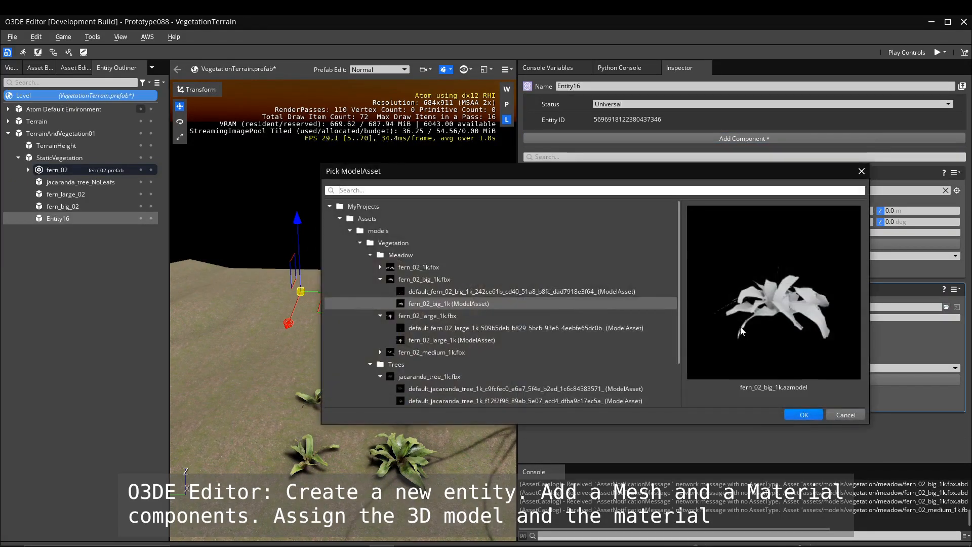
{"action": "left_click", "coordinate": [417, 353]}
{"action": "left_click", "coordinate": [380, 352]}
{"action": "left_click", "coordinate": [481, 377]}
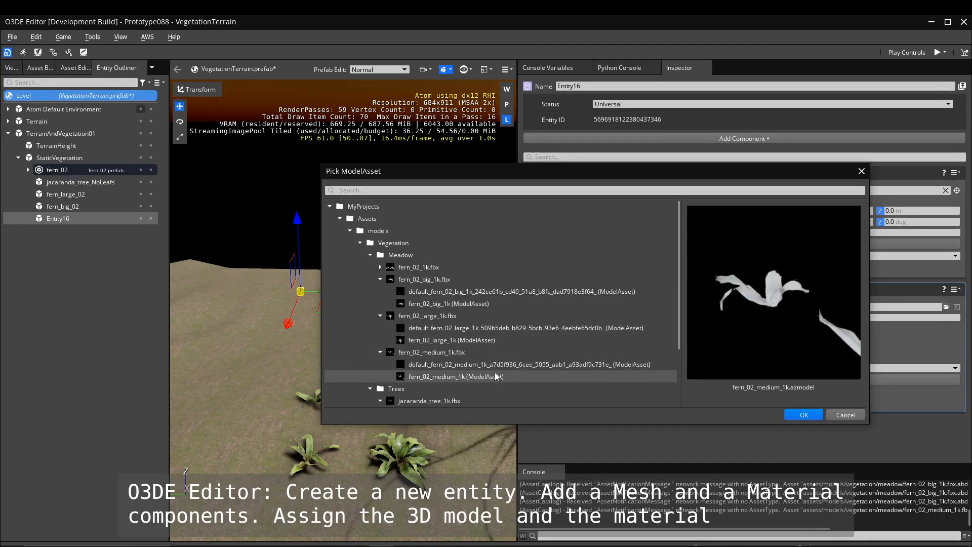
{"action": "left_click", "coordinate": [810, 415]}
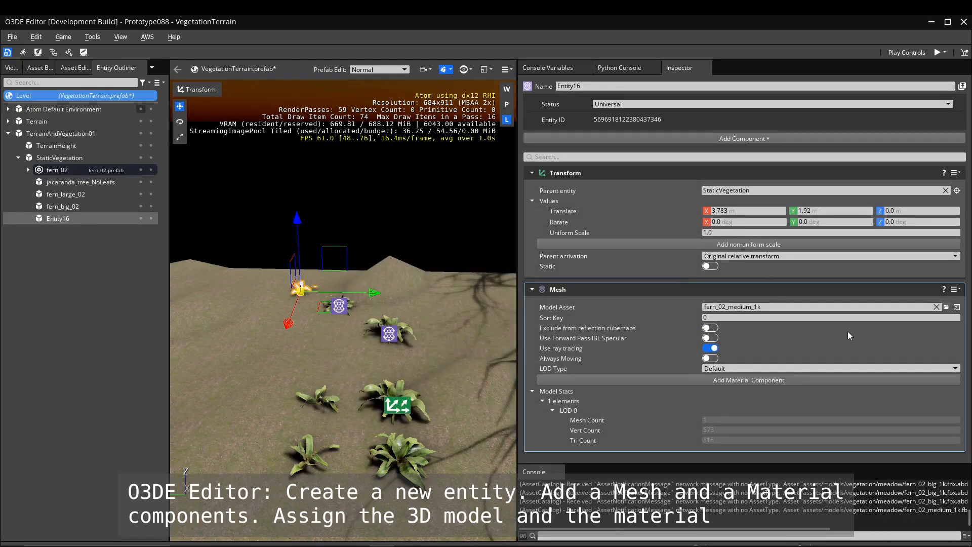
Step: Add a Material component to the medium fern entity and assign fern_02_1k as its default material
{"action": "left_click", "coordinate": [744, 138]}
{"action": "type", "text": "material"}
{"action": "left_click", "coordinate": [590, 183]}
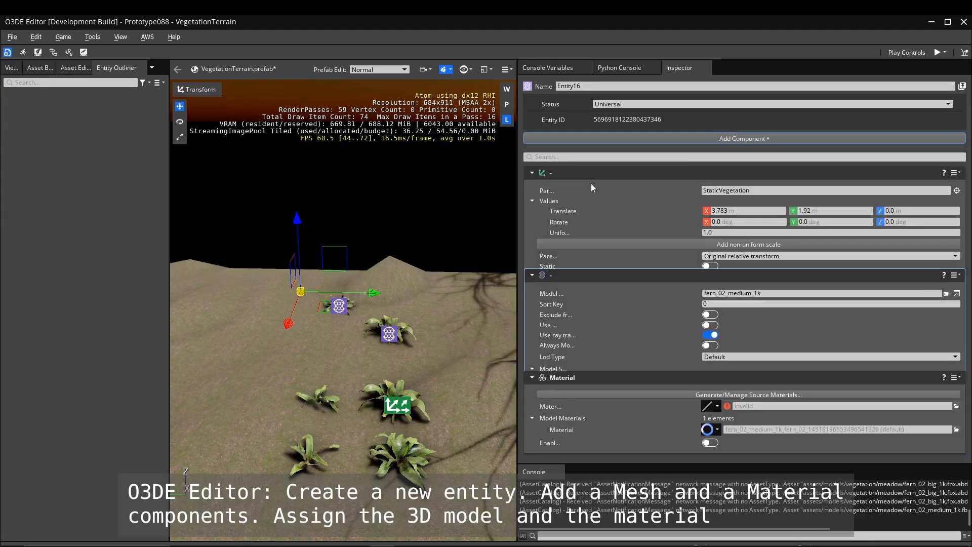
{"action": "left_click", "coordinate": [953, 408]}
{"action": "double_click", "coordinate": [405, 318]}
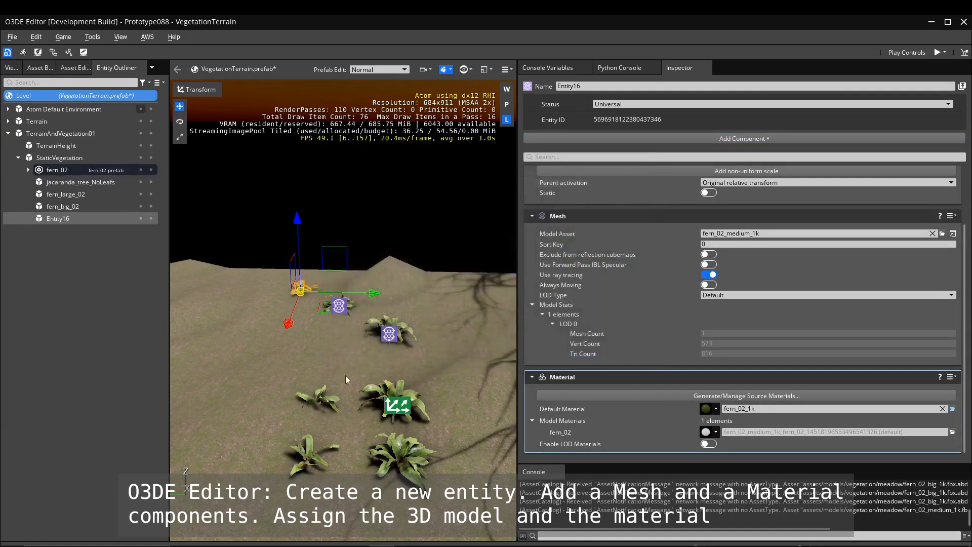
{"action": "key", "text": "w"}
{"action": "mouse_move", "coordinate": [310, 293]}
{"action": "right_mouse_down"}
{"action": "mouse_move", "coordinate": [289, 274]}
{"action": "mouse_move", "coordinate": [324, 284]}
{"action": "right_mouse_up"}
{"action": "left_click_drag", "start_coordinate": [335, 355], "coordinate": [348, 357]}
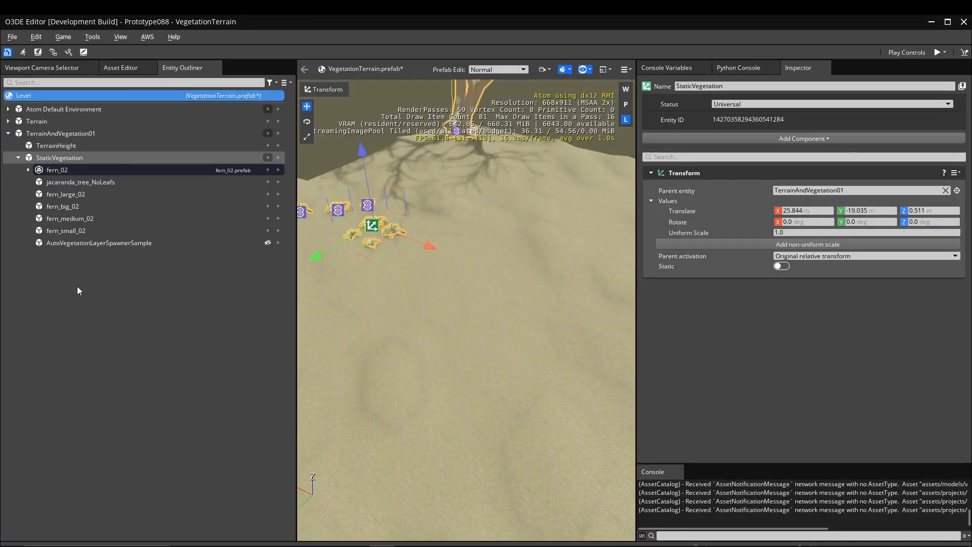
Step: Create another child entity under StaticVegetation and name it VegetationSpawner
{"action": "left_click", "coordinate": [77, 287]}
{"action": "left_click", "coordinate": [72, 159]}
{"action": "right_click", "coordinate": [73, 158]}
{"action": "left_click", "coordinate": [124, 165]}
{"action": "double_click", "coordinate": [712, 87]}
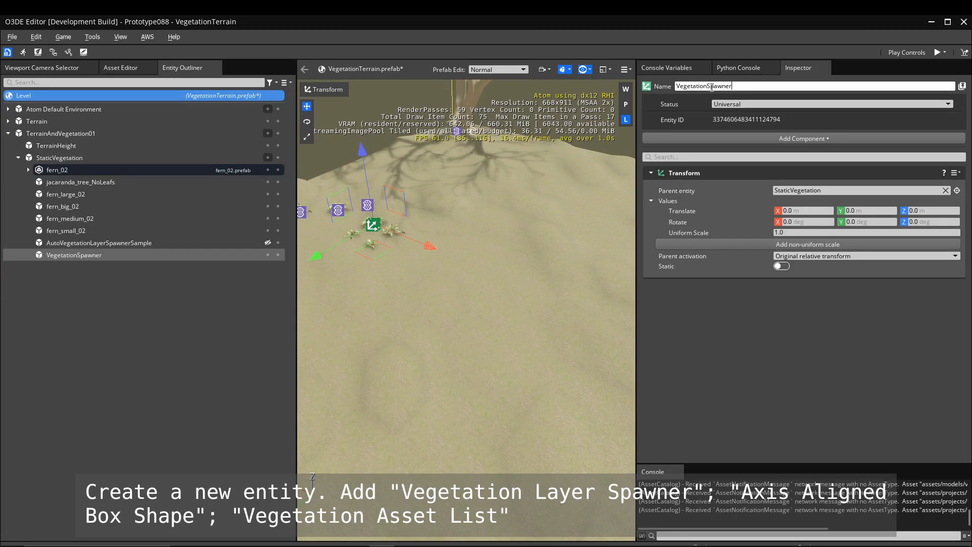
Step: Add a Vegetation Layer Spawner component to the VegetationSpawner entity
{"action": "left_click", "coordinate": [783, 140]}
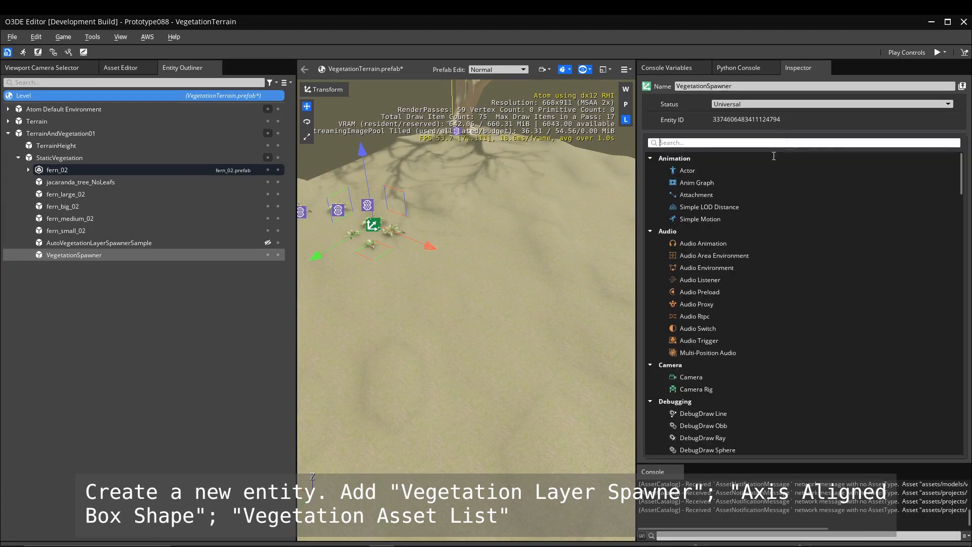
{"action": "type", "text": "vegetation lay"}
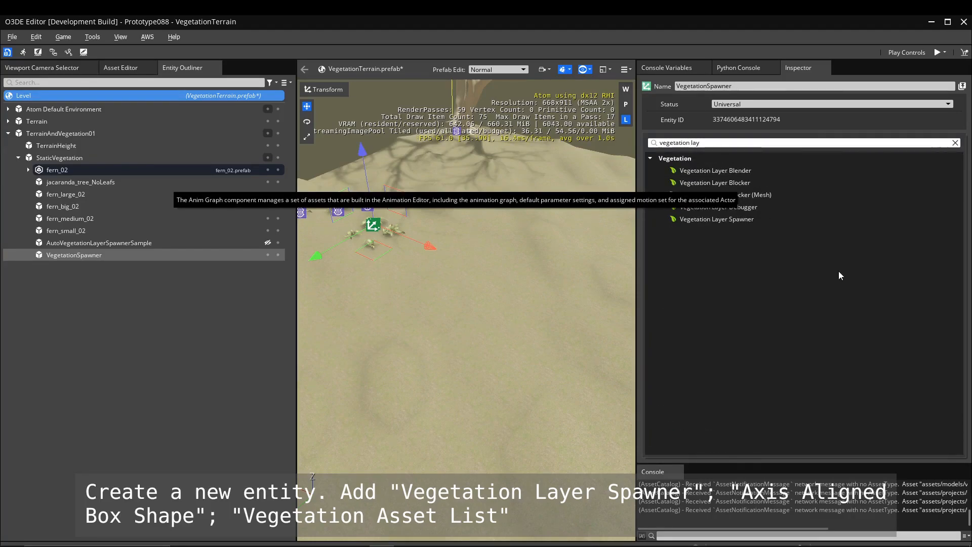
{"action": "left_click", "coordinate": [740, 220]}
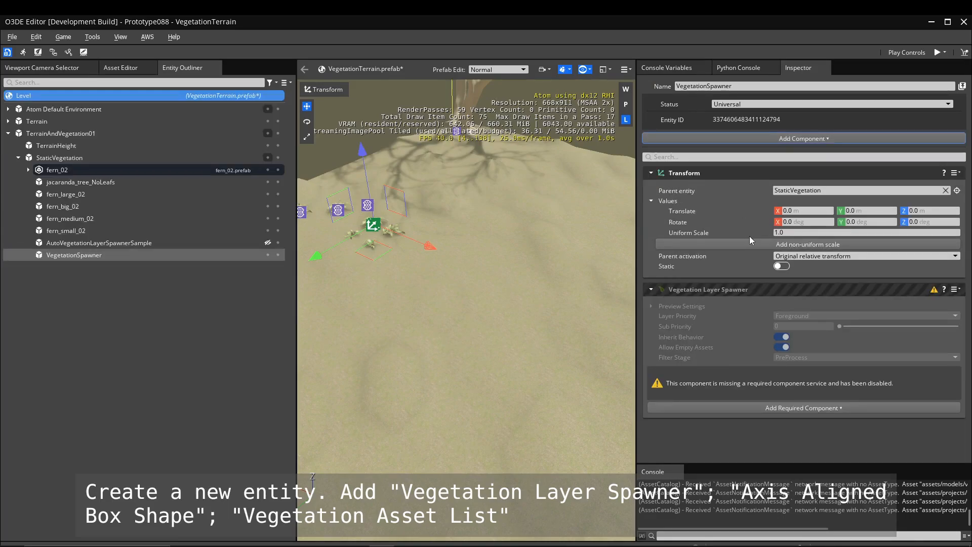
Step: Add the required Axis Aligned Box Shape and Vegetation Asset List components to the VegetationSpawner entity
{"action": "left_click", "coordinate": [793, 405]}
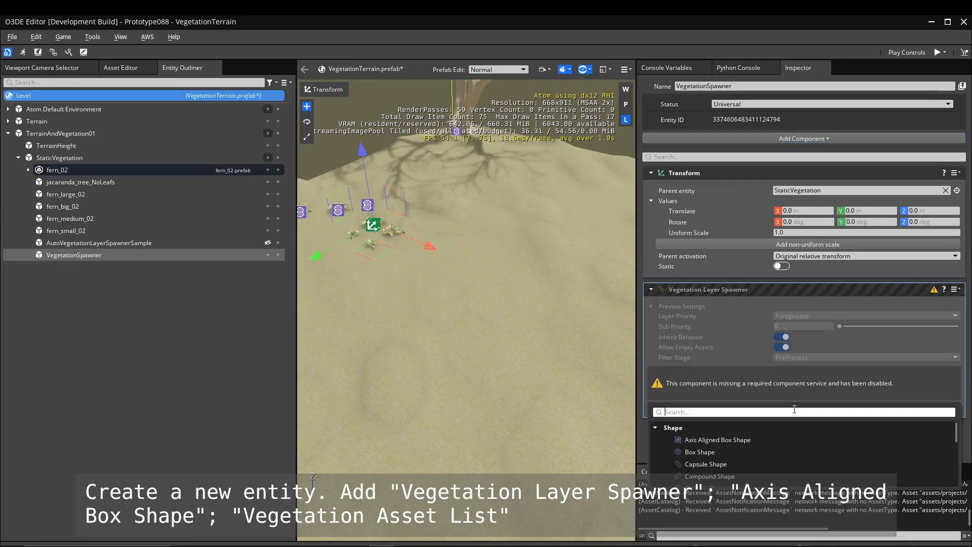
{"action": "left_click", "coordinate": [740, 439]}
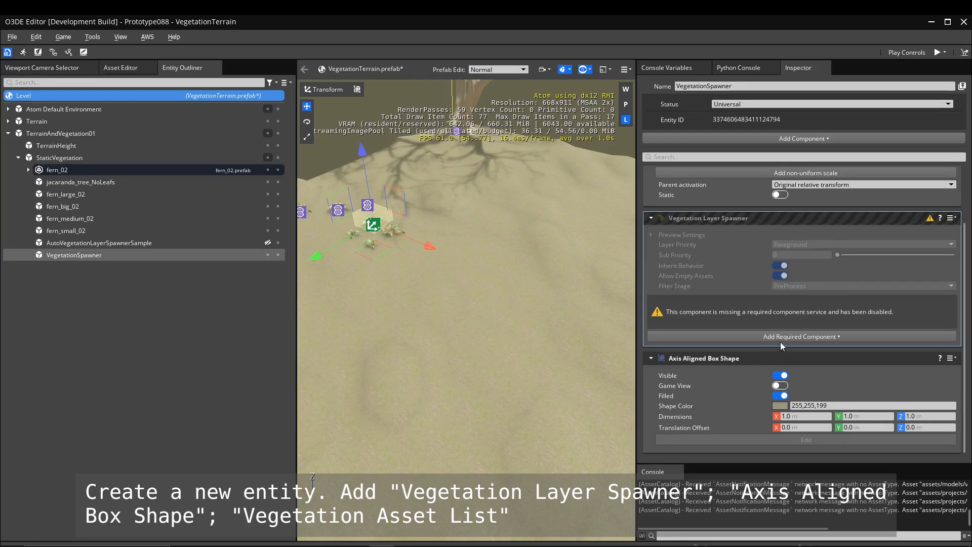
{"action": "left_click", "coordinate": [786, 337]}
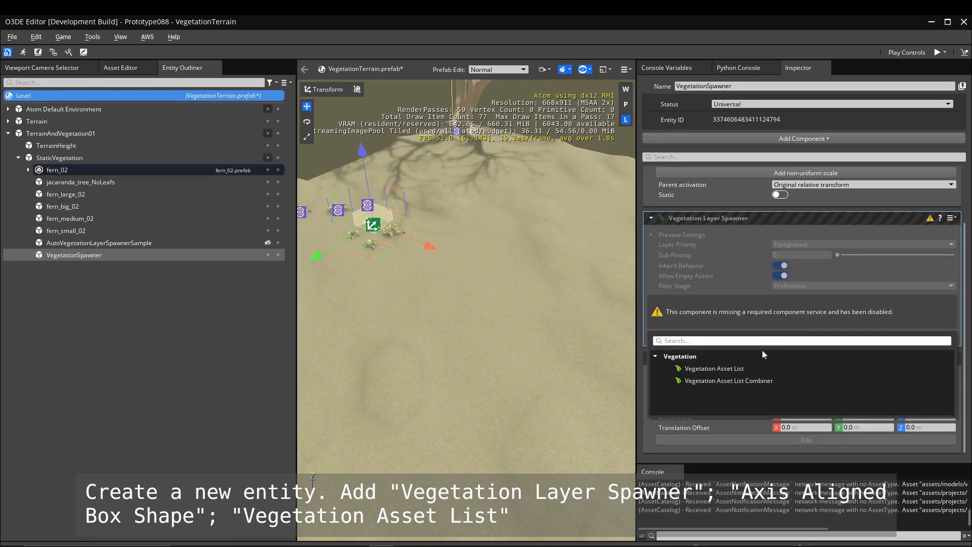
{"action": "left_click", "coordinate": [734, 368]}
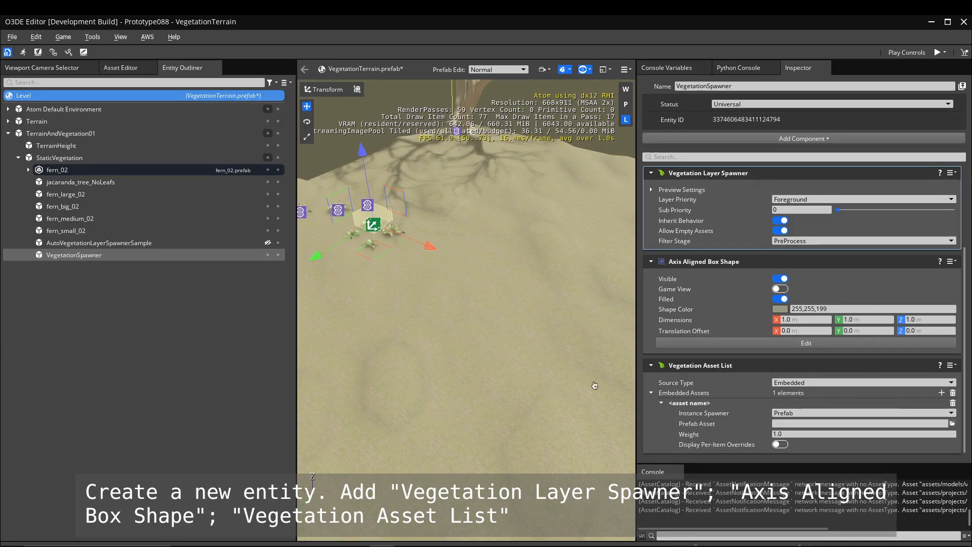
Step: Convert the fern_large_02 entity into a prefab saved as fern_large_02 in the Meadow folder, and collapse it in the hierarchy
{"action": "double_click", "coordinate": [65, 194]}
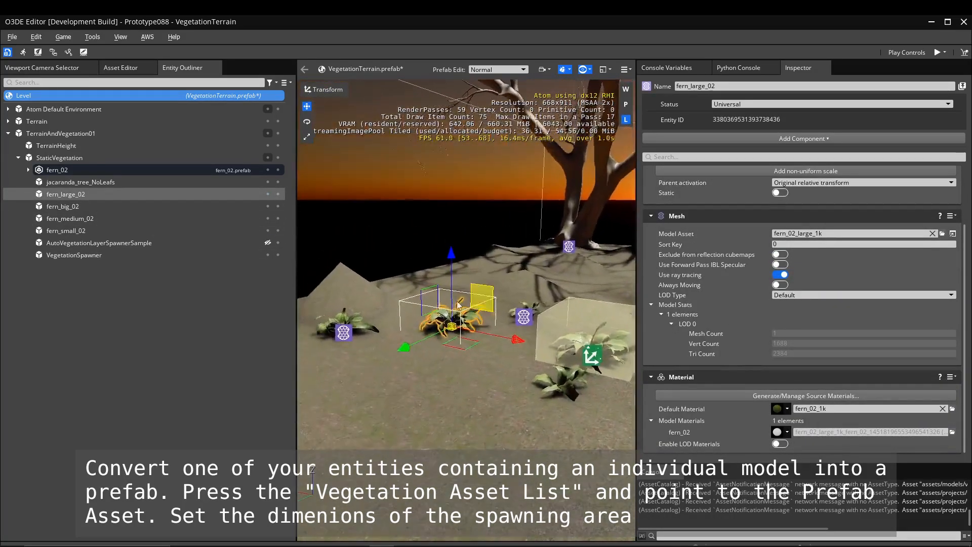
{"action": "right_click", "coordinate": [83, 194]}
{"action": "left_click", "coordinate": [135, 216]}
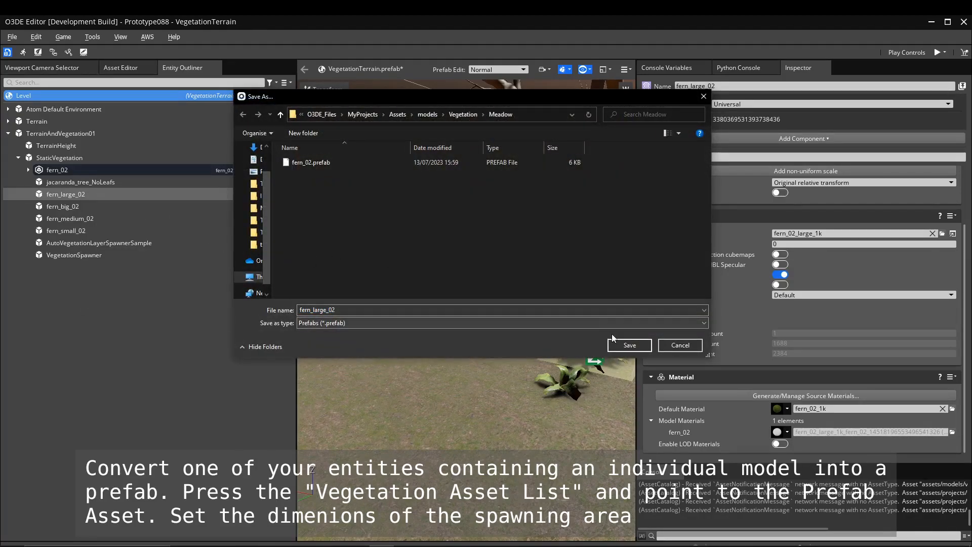
{"action": "left_click", "coordinate": [628, 345]}
{"action": "right_click_drag", "start_coordinate": [480, 245], "coordinate": [477, 249]}
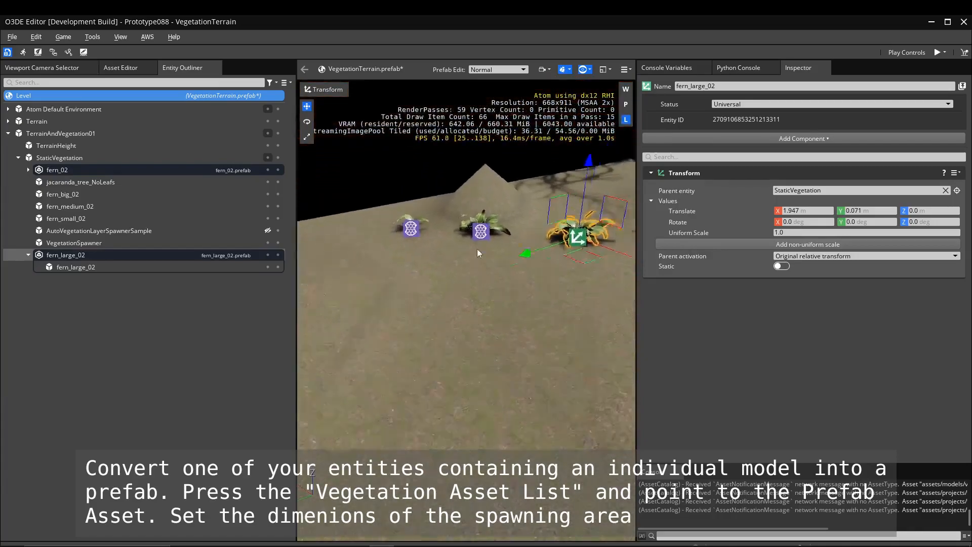
{"action": "scroll", "coordinate": [477, 249], "scroll_direction": "down", "scroll_amount": 5}
{"action": "left_click", "coordinate": [29, 254]}
Step: Move the VegetationSpawner entity onto open terrain, to about X -7.06 m and Y 4.21 m
{"action": "right_click_drag", "start_coordinate": [472, 296], "coordinate": [466, 296]}
{"action": "left_click", "coordinate": [76, 243]}
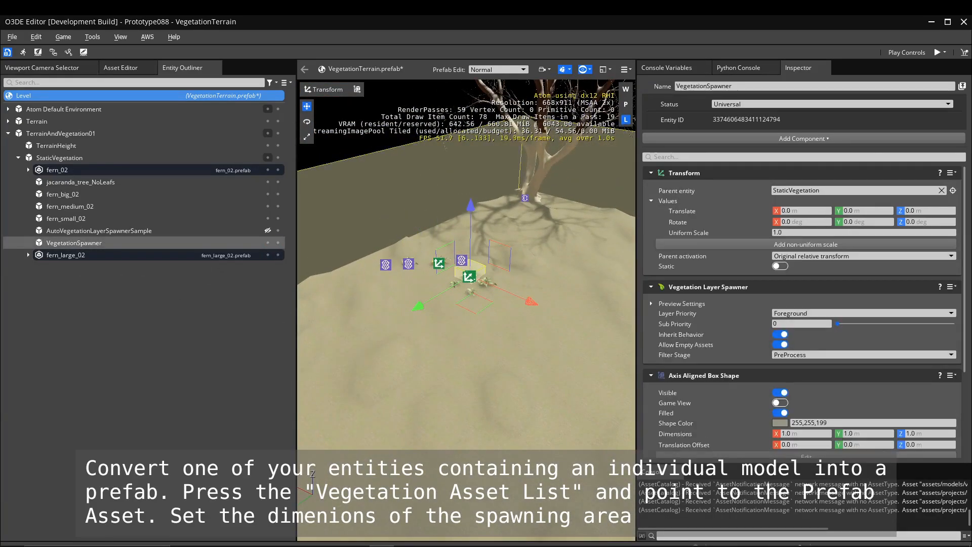
{"action": "right_click_drag", "start_coordinate": [362, 288], "coordinate": [369, 289]}
{"action": "left_click_drag", "start_coordinate": [360, 282], "coordinate": [486, 400]}
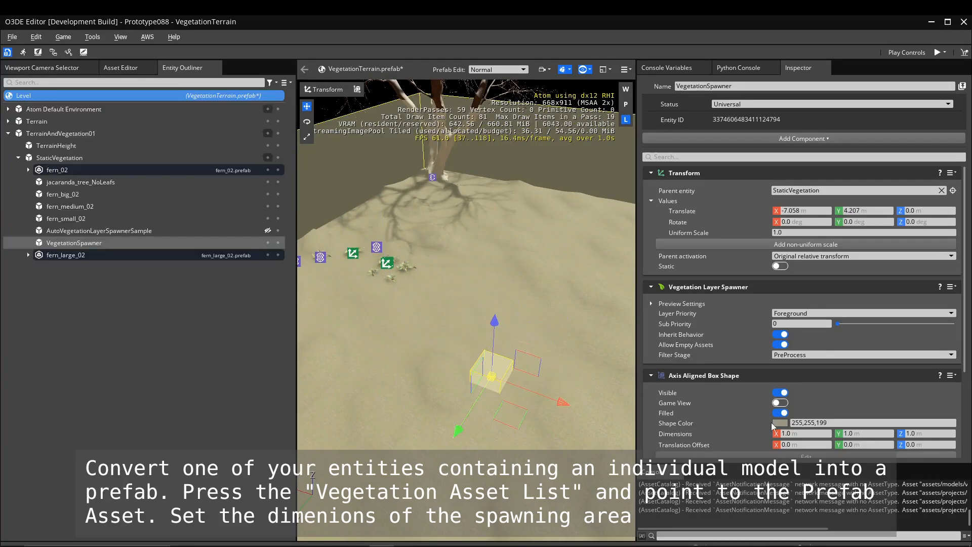
Step: Set the X and Y dimensions of the VegetationSpawner's Axis Aligned Box Shape to 10 m each
{"action": "scroll", "coordinate": [813, 405], "scroll_direction": "down", "scroll_amount": 1}
{"action": "left_click", "coordinate": [801, 404]}
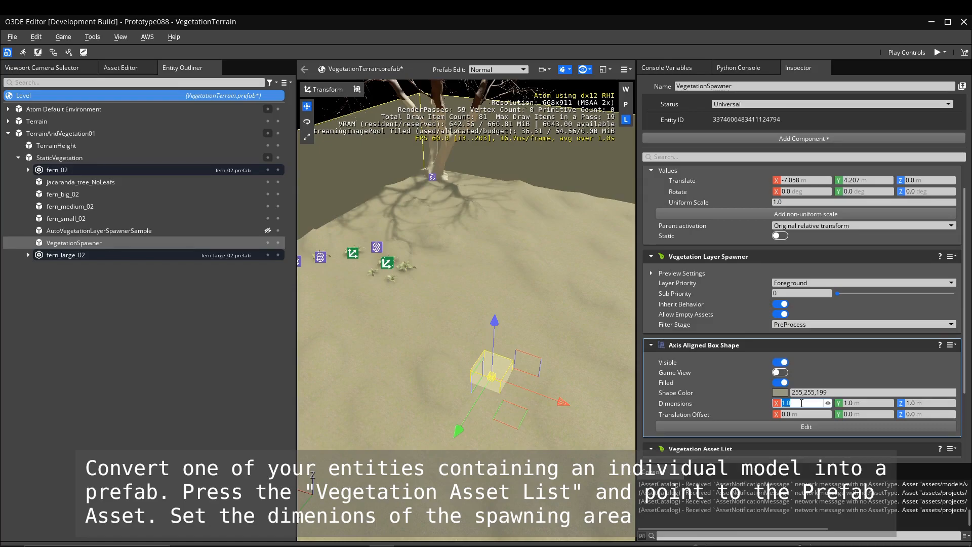
{"action": "left_click", "coordinate": [862, 402]}
{"action": "type", "text": "10"}
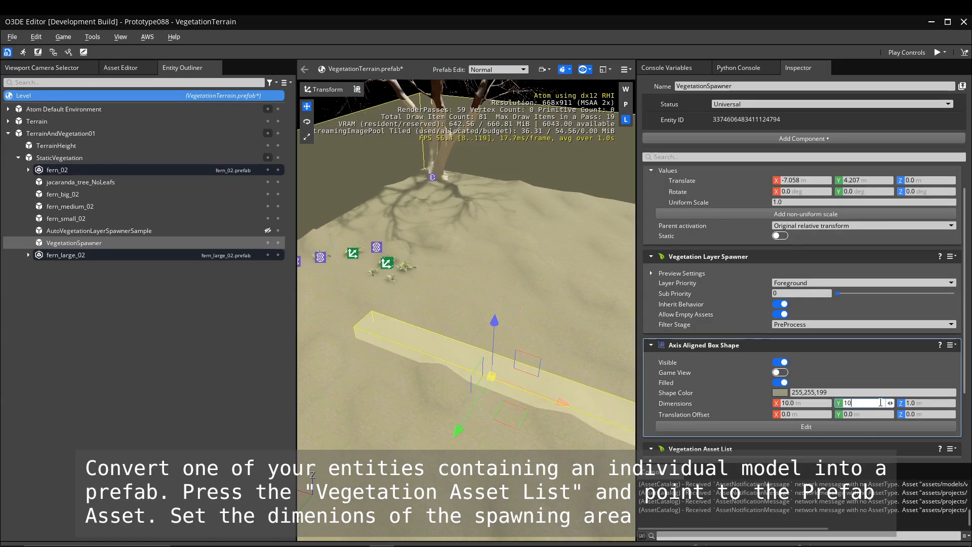
{"action": "key", "text": "Return"}
{"action": "scroll", "coordinate": [537, 313], "scroll_direction": "down", "scroll_amount": 3}
{"action": "right_click_drag", "start_coordinate": [543, 314], "coordinate": [569, 331]}
{"action": "right_click_drag", "start_coordinate": [337, 289], "coordinate": [315, 296]}
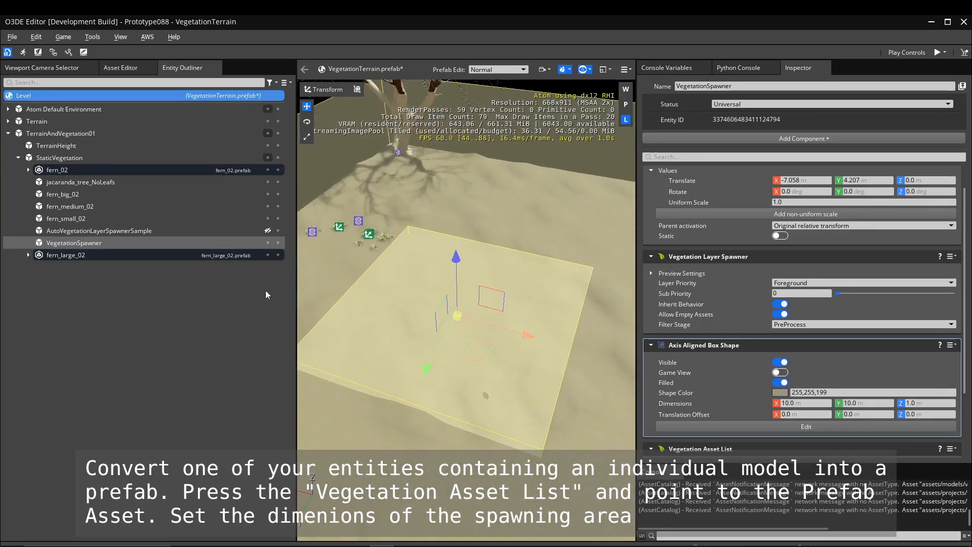
Step: Assign fern_large_02.prefab as the Prefab Asset of the spawner's embedded vegetation asset
{"action": "scroll", "coordinate": [826, 386], "scroll_direction": "down", "scroll_amount": 3}
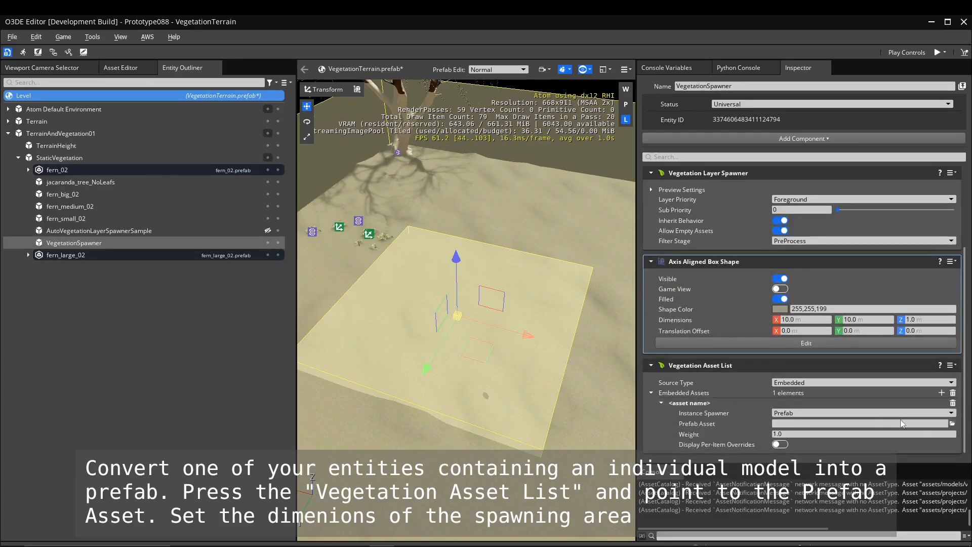
{"action": "left_click", "coordinate": [952, 424]}
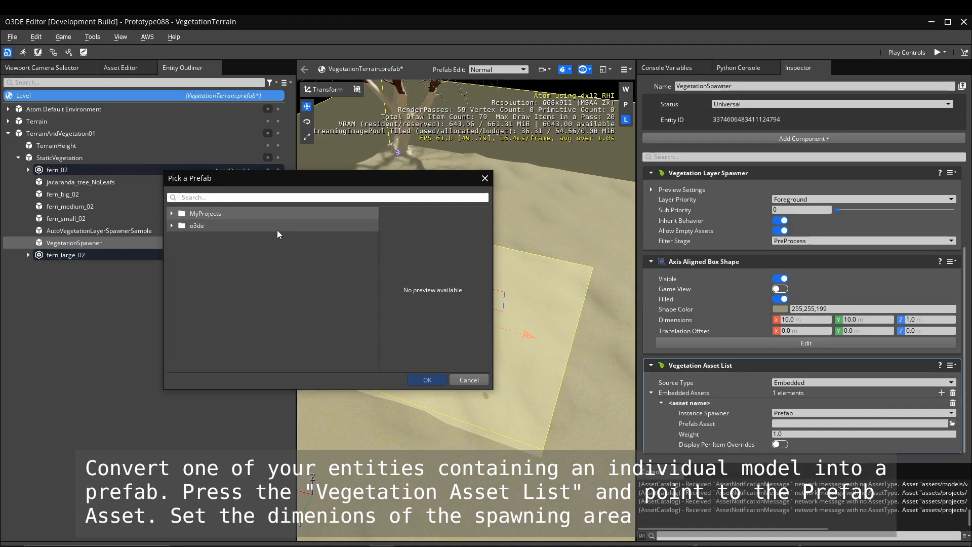
{"action": "type", "text": "fer"}
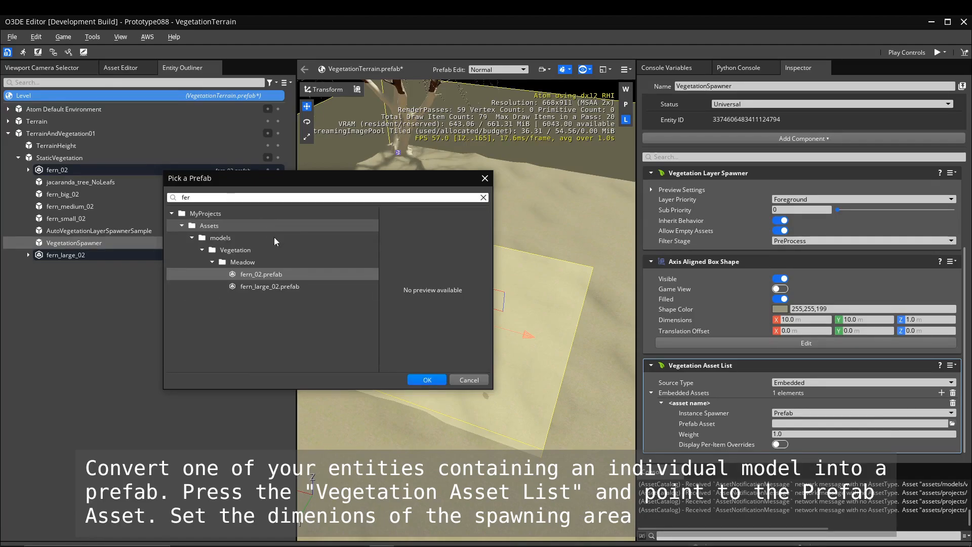
{"action": "left_click", "coordinate": [258, 287]}
{"action": "left_click", "coordinate": [427, 380]}
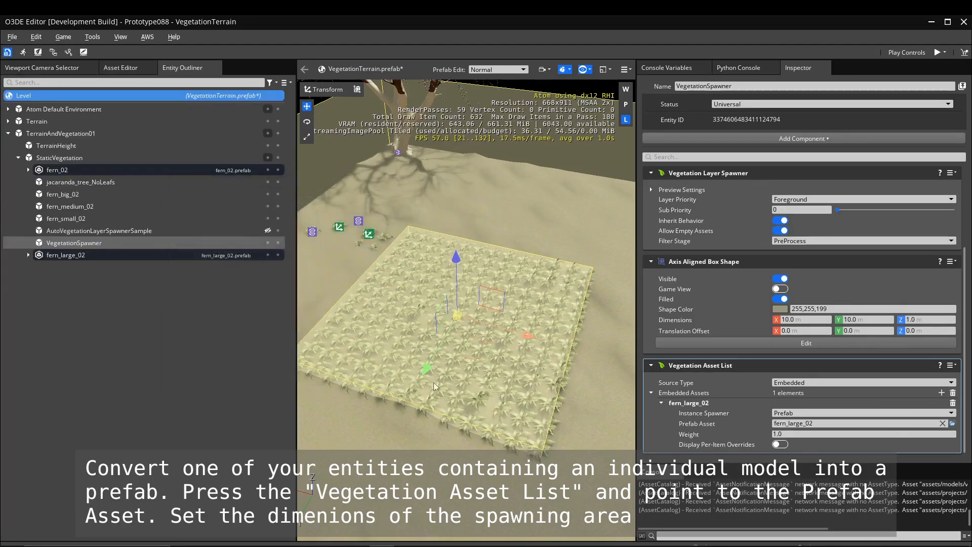
Step: Hide the viewport helpers to get a clear view of the spawned ferns
{"action": "left_click", "coordinate": [592, 72]}
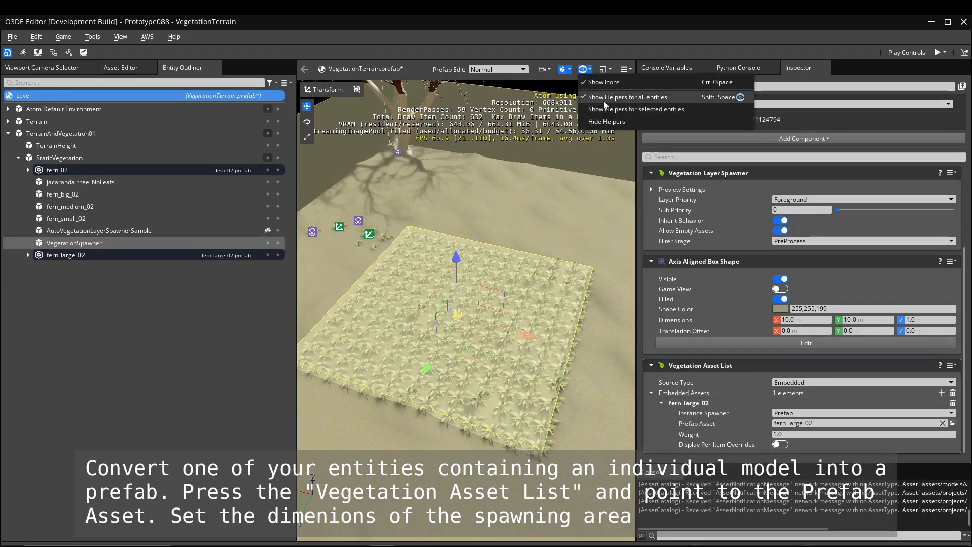
{"action": "left_click", "coordinate": [601, 123]}
{"action": "right_click_drag", "start_coordinate": [537, 219], "coordinate": [446, 198]}
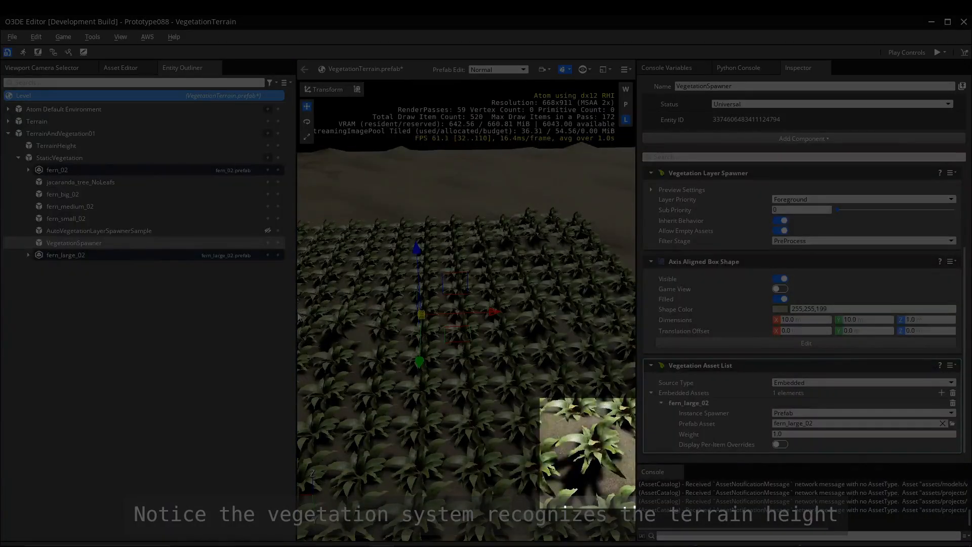
Step: Widen the viewport on both sides and examine how the spawned ferns follow the terrain height
{"action": "left_click_drag", "start_coordinate": [296, 312], "coordinate": [76, 307]}
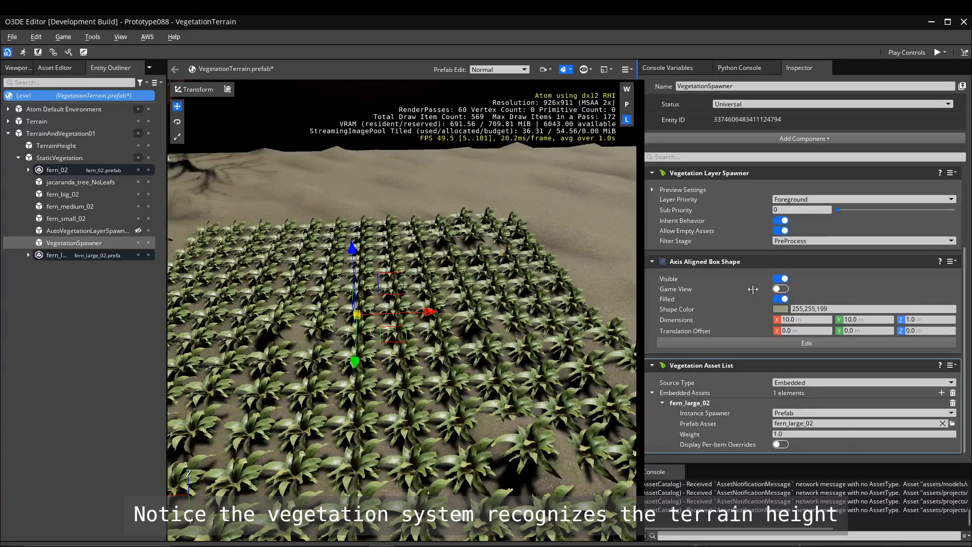
{"action": "left_click_drag", "start_coordinate": [636, 295], "coordinate": [758, 294]}
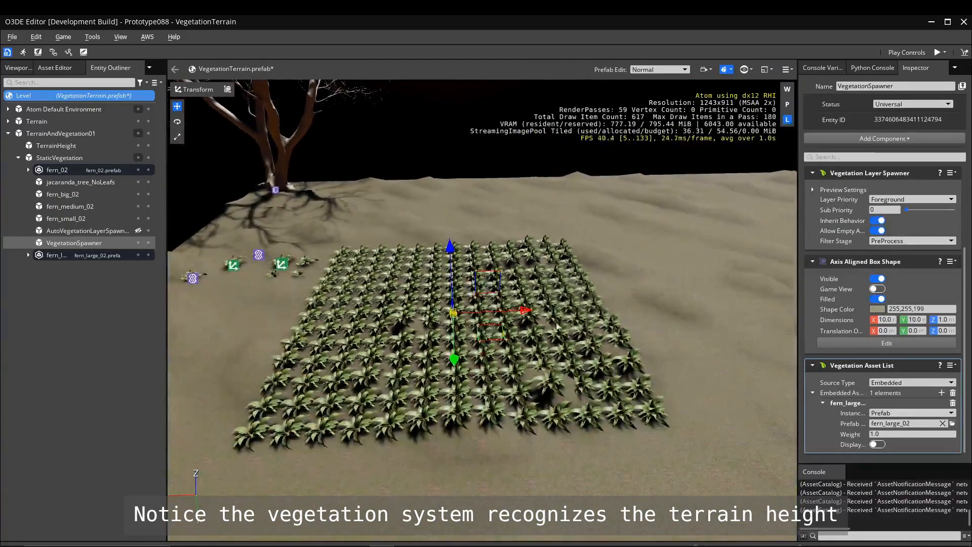
{"action": "right_click_drag", "start_coordinate": [556, 303], "coordinate": [508, 313]}
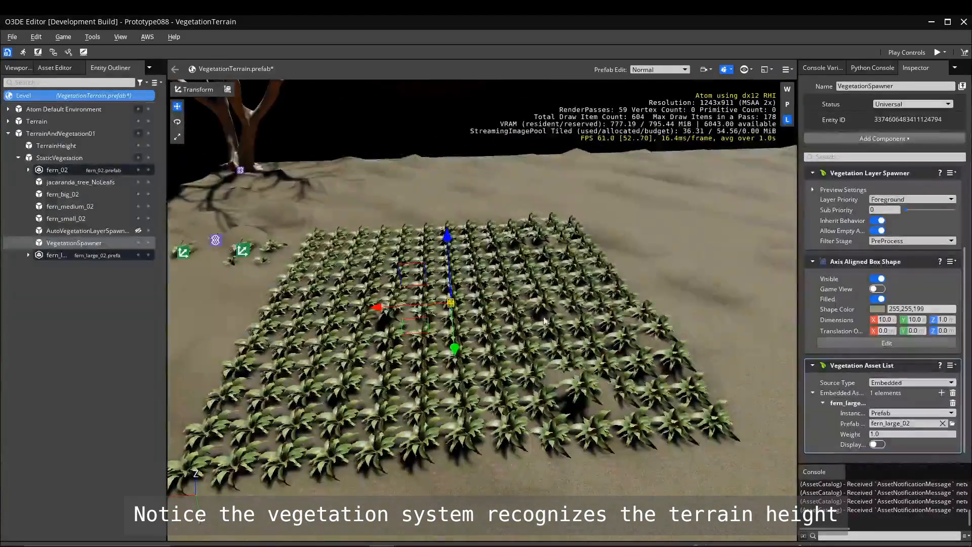
{"action": "key", "text": "w"}
{"action": "right_click_drag", "start_coordinate": [567, 314], "coordinate": [576, 315]}
{"action": "right_click_drag", "start_coordinate": [634, 290], "coordinate": [589, 301]}
{"action": "scroll", "coordinate": [633, 291], "scroll_direction": "down", "scroll_amount": 6}
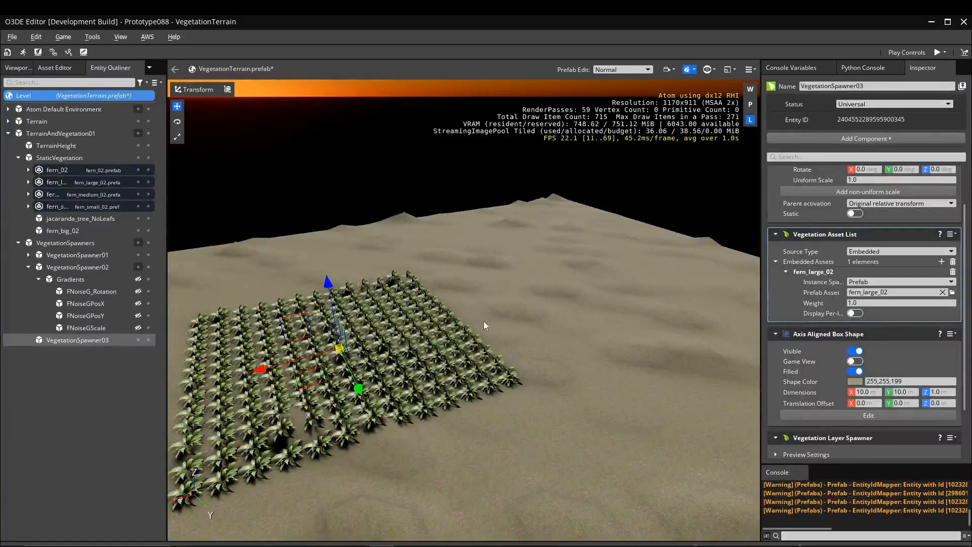
Step: Make the hidden Gradients entity under VegetationSpawner02 visible together with its noise gradients
{"action": "right_click_drag", "start_coordinate": [485, 325], "coordinate": [466, 370]}
{"action": "left_click", "coordinate": [76, 279]}
{"action": "left_click", "coordinate": [138, 279]}
Step: Compare the fern scatter with each noise gradient hidden and shown, trying a move of the Gradients entity and undoing it
{"action": "left_click", "coordinate": [139, 291]}
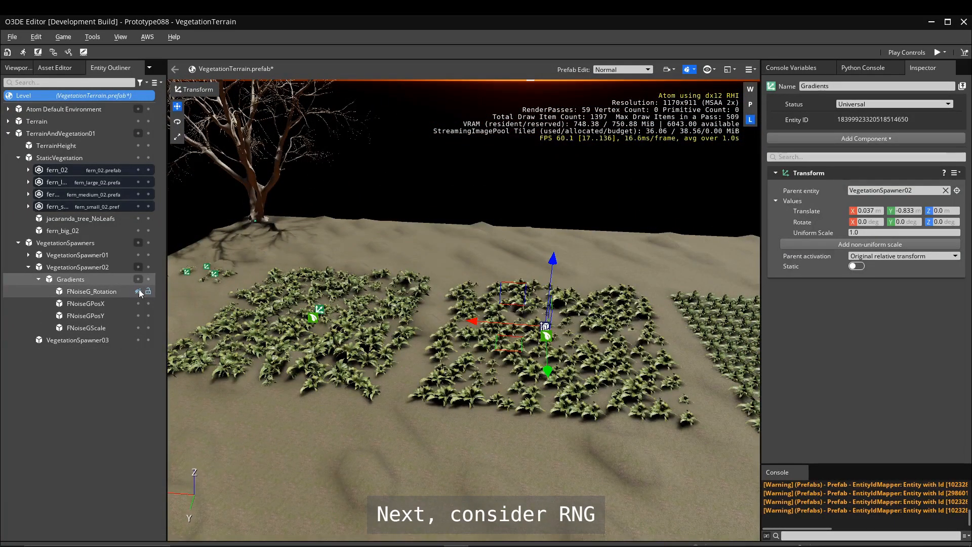
{"action": "left_click", "coordinate": [139, 291]}
{"action": "left_click", "coordinate": [139, 304]}
{"action": "left_click", "coordinate": [138, 304]}
{"action": "left_click", "coordinate": [139, 315]}
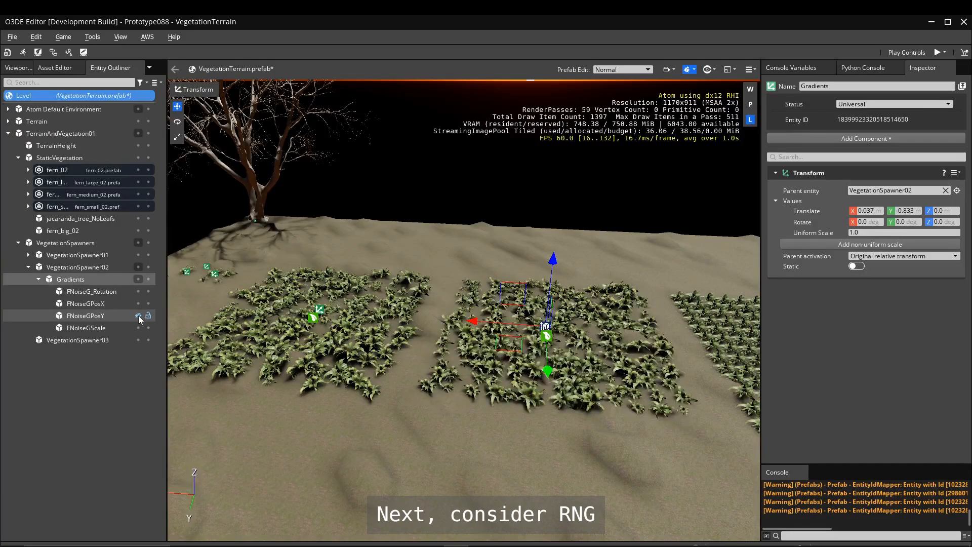
{"action": "left_click", "coordinate": [138, 315]}
{"action": "left_click", "coordinate": [137, 328]}
{"action": "left_click", "coordinate": [137, 328]}
{"action": "left_click_drag", "start_coordinate": [550, 357], "coordinate": [552, 335]}
{"action": "key", "text": "ctrl+z"}
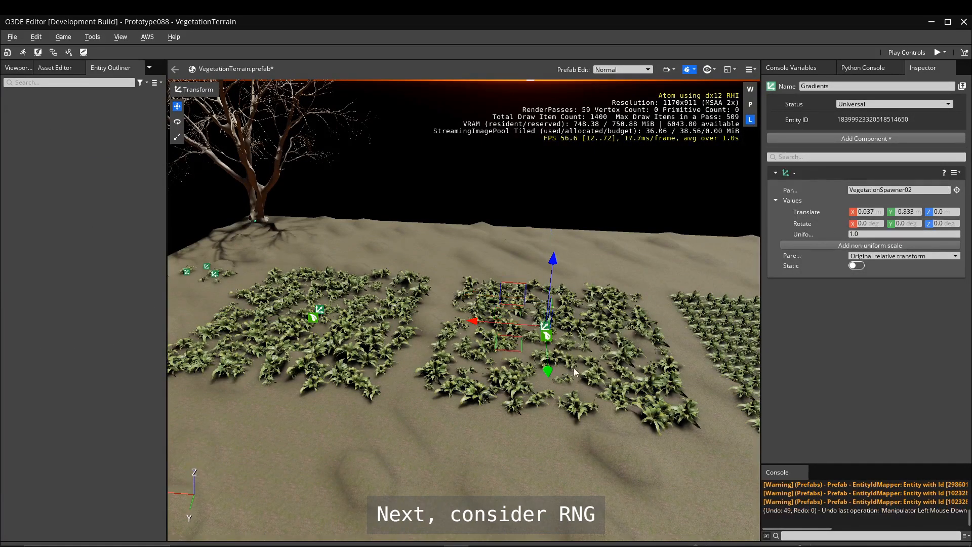
Step: Convert the fern_big_02 entity into a prefab saved as fern_big_02 in the Meadow folder
{"action": "middle_click_drag", "start_coordinate": [635, 276], "coordinate": [349, 248]}
{"action": "left_click", "coordinate": [96, 340]}
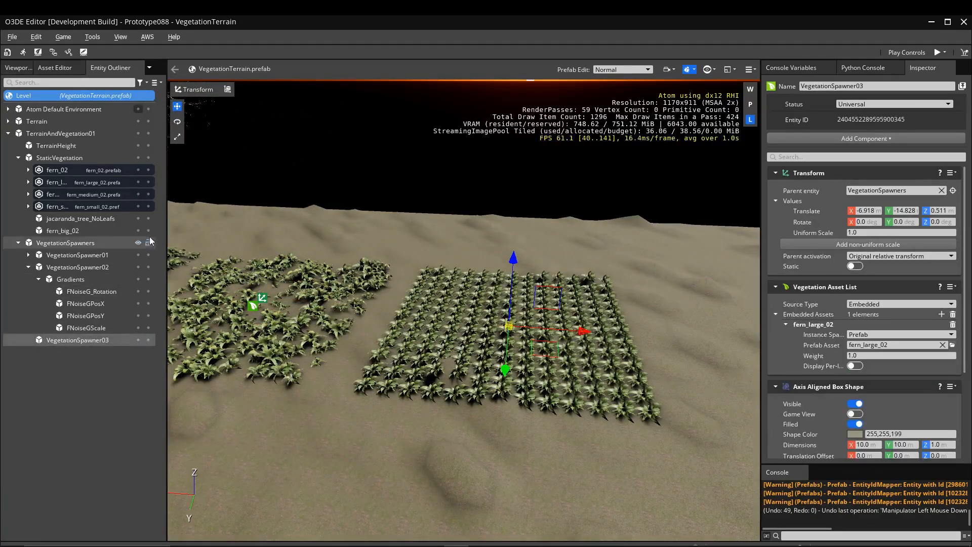
{"action": "left_click", "coordinate": [91, 231]}
{"action": "right_click", "coordinate": [84, 231]}
{"action": "left_click", "coordinate": [139, 253]}
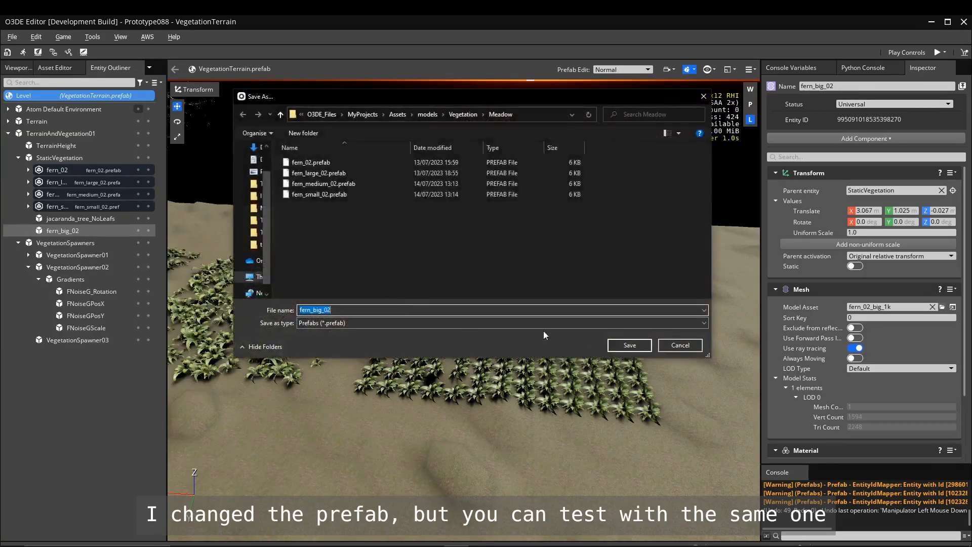
{"action": "left_click", "coordinate": [627, 345]}
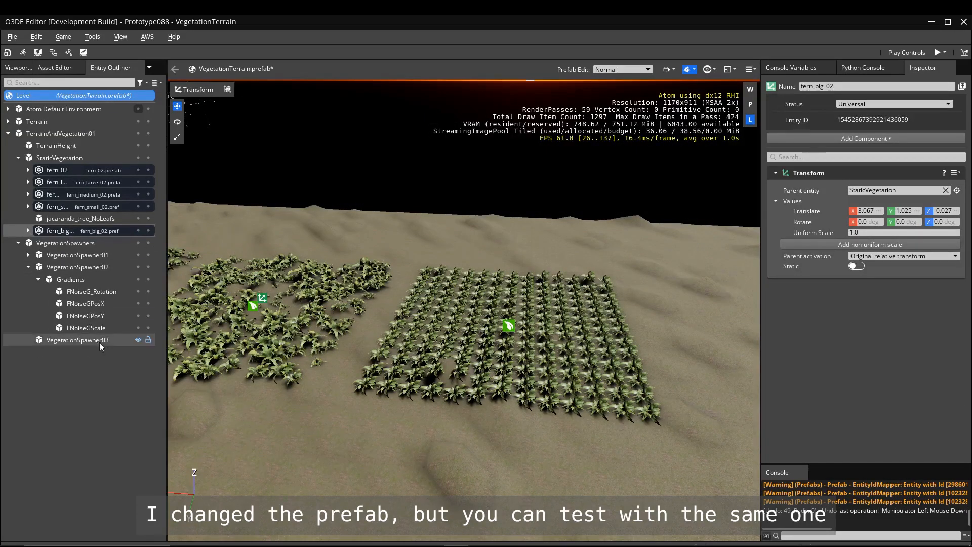
Step: Replace VegetationSpawner03's Prefab Asset with fern_big_02 and save the level
{"action": "left_click", "coordinate": [98, 342]}
{"action": "left_click", "coordinate": [953, 345]}
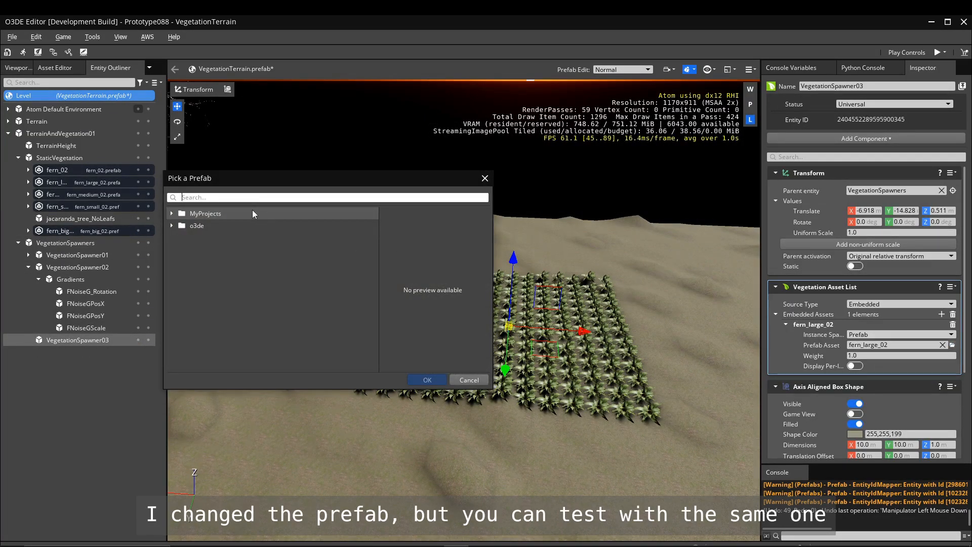
{"action": "type", "text": "big"}
{"action": "double_click", "coordinate": [278, 276]}
{"action": "right_click_drag", "start_coordinate": [384, 355], "coordinate": [406, 371]}
{"action": "key", "text": "w"}
{"action": "key", "text": "ctrl+s"}
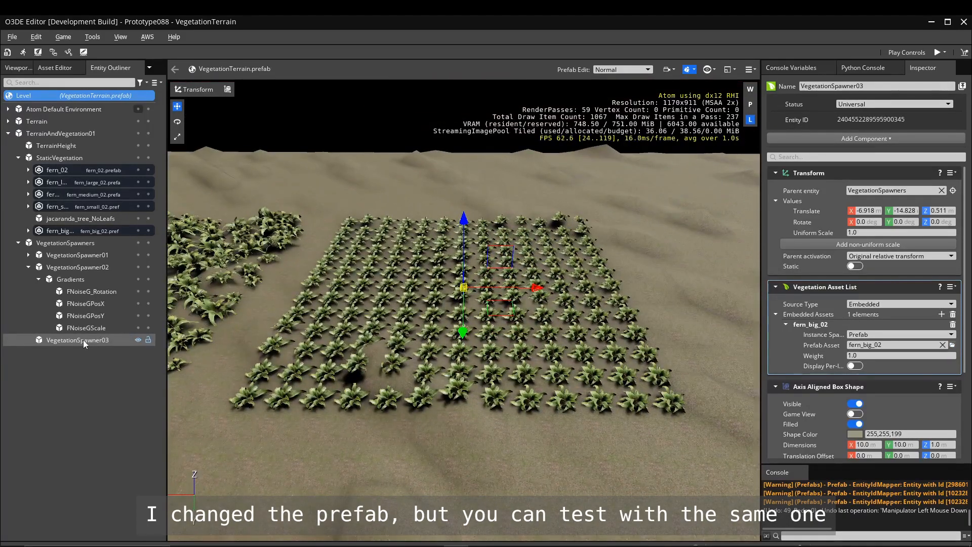
Step: Collapse all component sections of the VegetationSpawner03 entity
{"action": "left_click", "coordinate": [775, 287]}
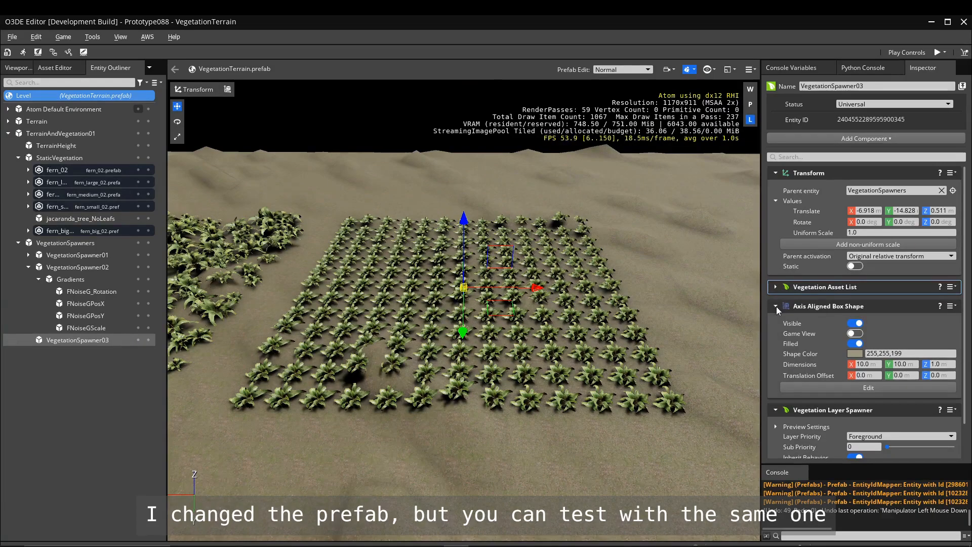
{"action": "left_click", "coordinate": [775, 306]}
{"action": "left_click", "coordinate": [774, 325]}
{"action": "left_click", "coordinate": [774, 173]}
Step: Add a Vegetation Position Modifier component to VegetationSpawner03
{"action": "left_click", "coordinate": [841, 143]}
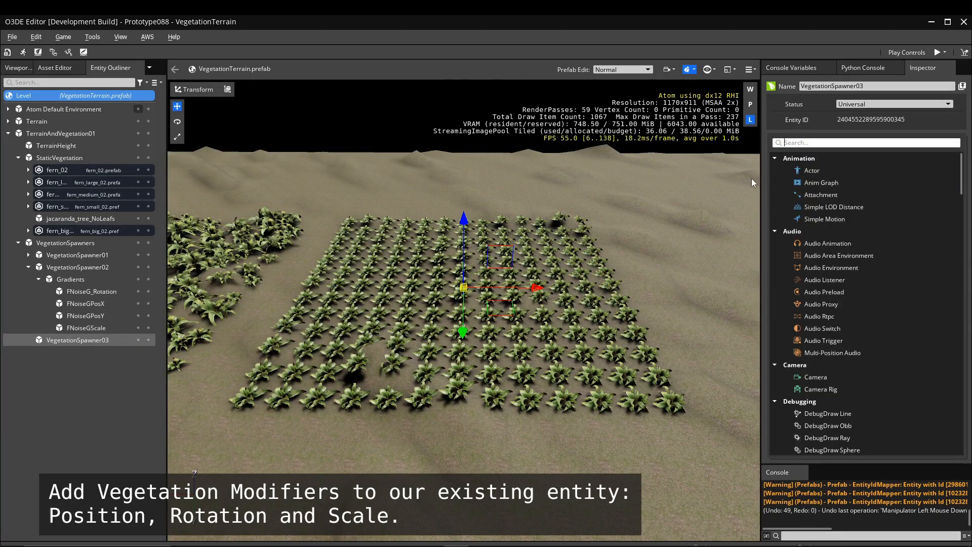
{"action": "type", "text": "vegetation modi"}
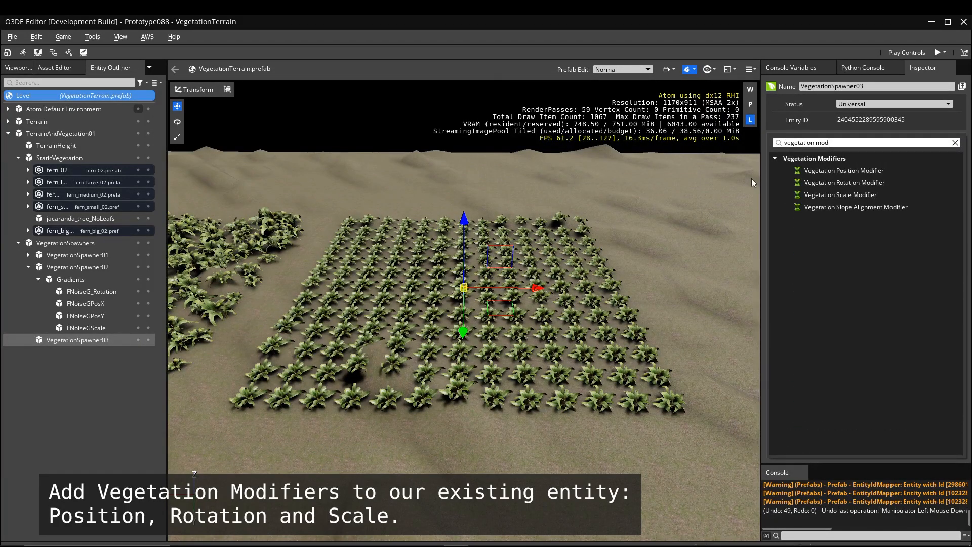
{"action": "left_click", "coordinate": [854, 174]}
Step: Add a Vegetation Rotation Modifier component to VegetationSpawner03
{"action": "left_click", "coordinate": [858, 139]}
{"action": "type", "text": "vegeet"}
{"action": "key", "text": "BackSpace"}
{"action": "key", "text": "BackSpace"}
{"action": "type", "text": "tation mod"}
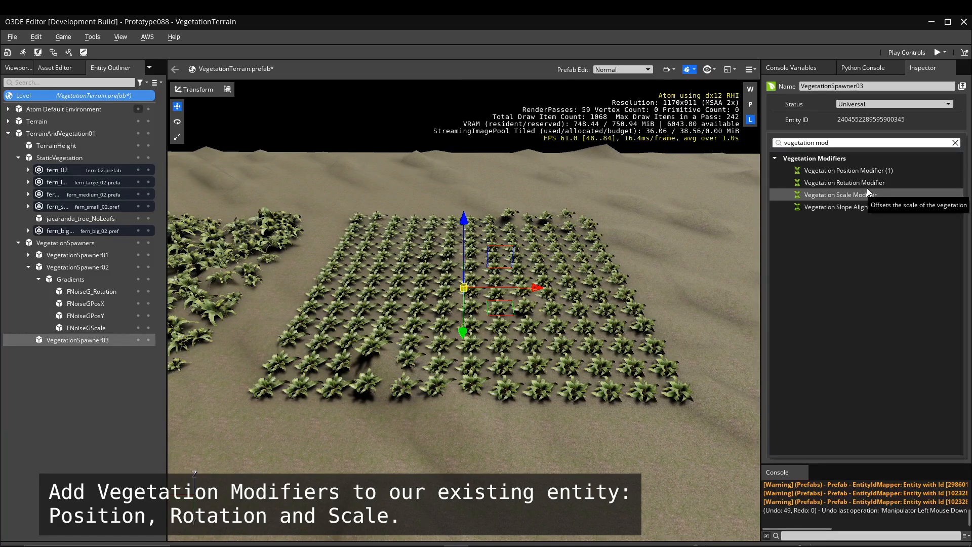
{"action": "left_click", "coordinate": [867, 189]}
Step: Add a Vegetation Scale Modifier component to VegetationSpawner03
{"action": "left_click", "coordinate": [855, 138]}
{"action": "type", "text": "ve"}
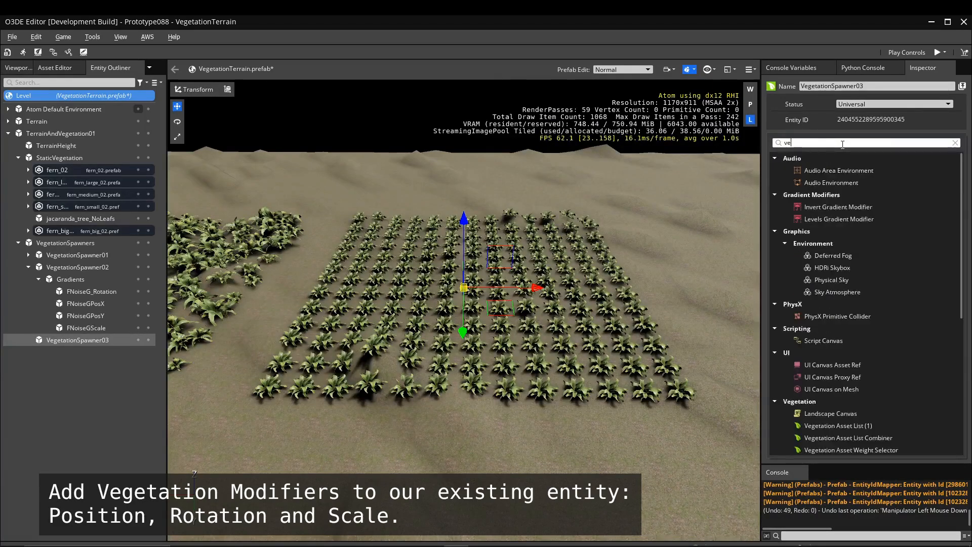
{"action": "type", "text": "getation mod"}
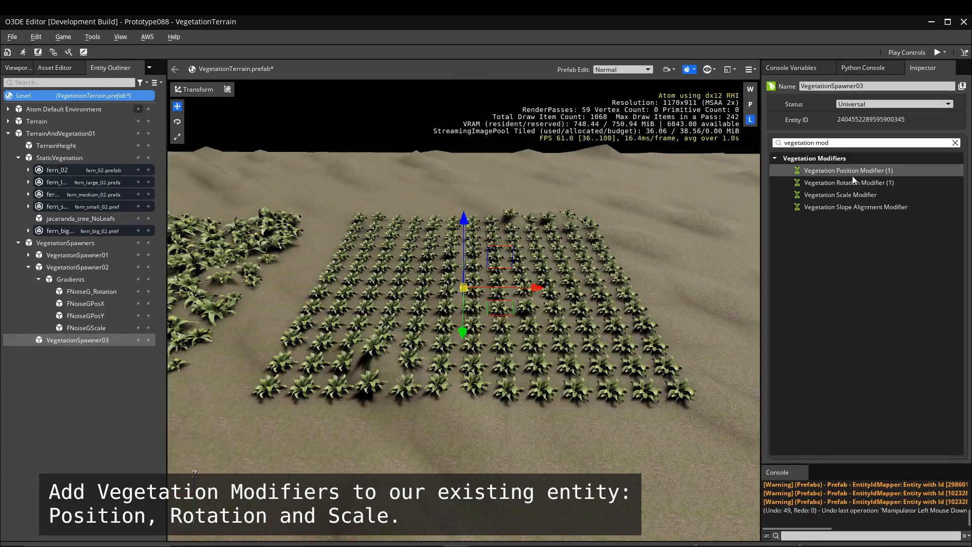
{"action": "left_click", "coordinate": [855, 196]}
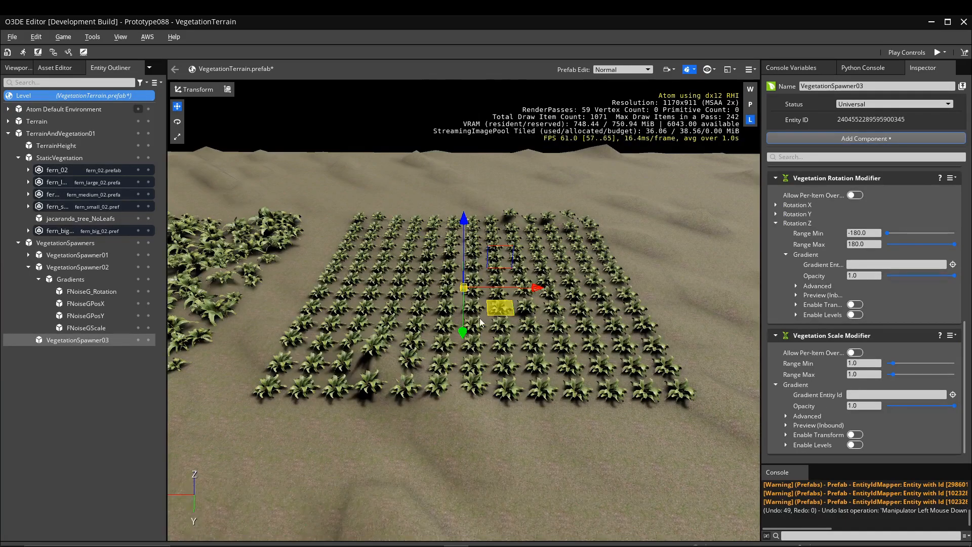
Step: Create a child entity named Gradients under VegetationSpawner03
{"action": "right_click", "coordinate": [83, 340]}
{"action": "left_click", "coordinate": [112, 350]}
{"action": "double_click", "coordinate": [847, 87]}
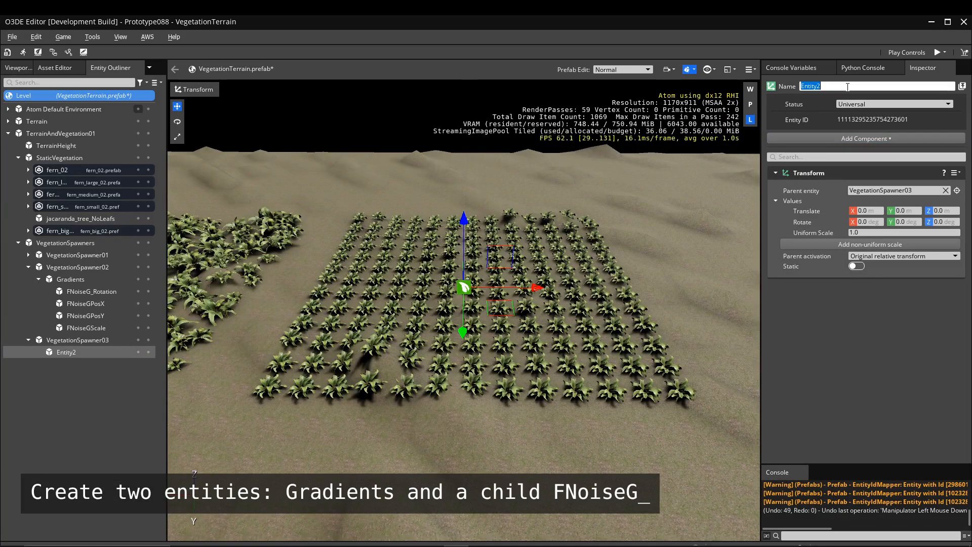
{"action": "type", "text": "Gradients"}
Step: Create a child entity named FNoiseG_ under the new Gradients entity
{"action": "right_click", "coordinate": [71, 351]}
{"action": "left_click", "coordinate": [120, 358]}
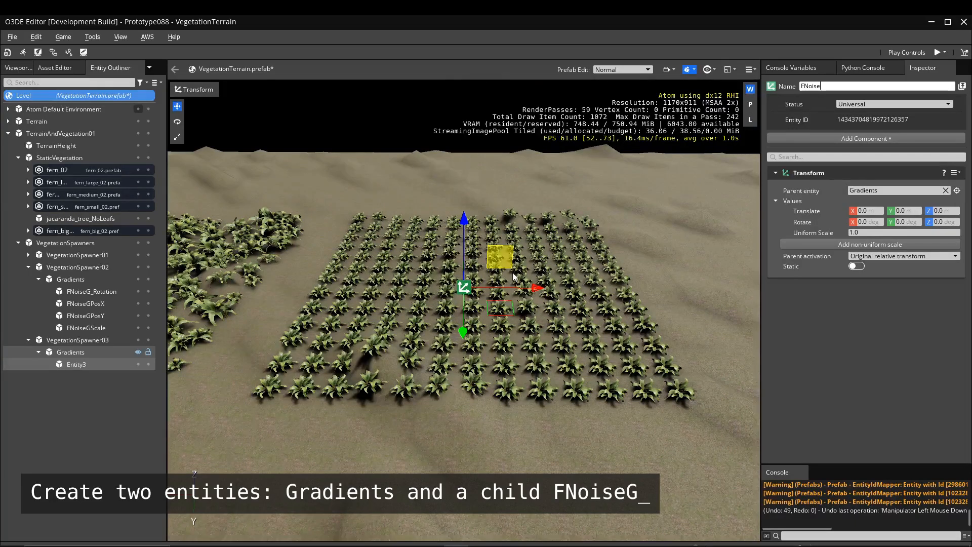
{"action": "key", "text": "BackSpace"}
{"action": "key", "text": "Return"}
Step: Add a FastNoise Gradient component to the FNoiseG_ entity
{"action": "left_click", "coordinate": [842, 140]}
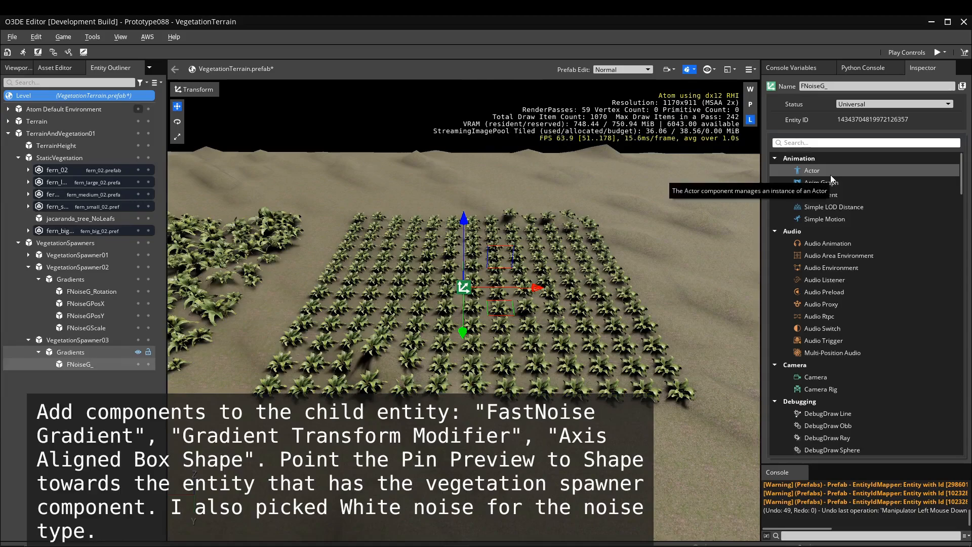
{"action": "type", "text": "fast"}
{"action": "left_click", "coordinate": [829, 171]}
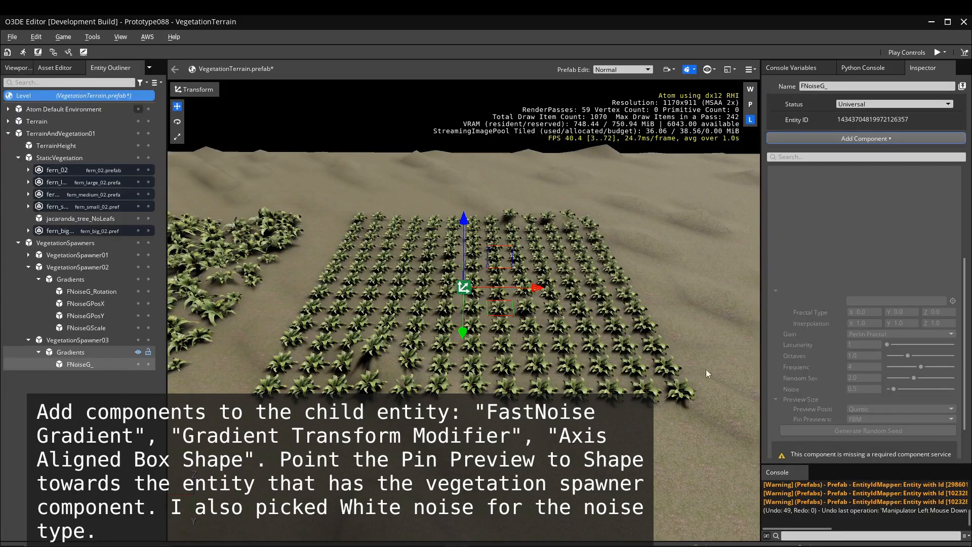
Step: Add the required Gradient Transform Modifier and Axis Aligned Box Shape components to FNoiseG_
{"action": "double_click", "coordinate": [78, 365]}
{"action": "left_click", "coordinate": [162, 377]}
{"action": "left_click", "coordinate": [94, 364]}
{"action": "left_click", "coordinate": [859, 139]}
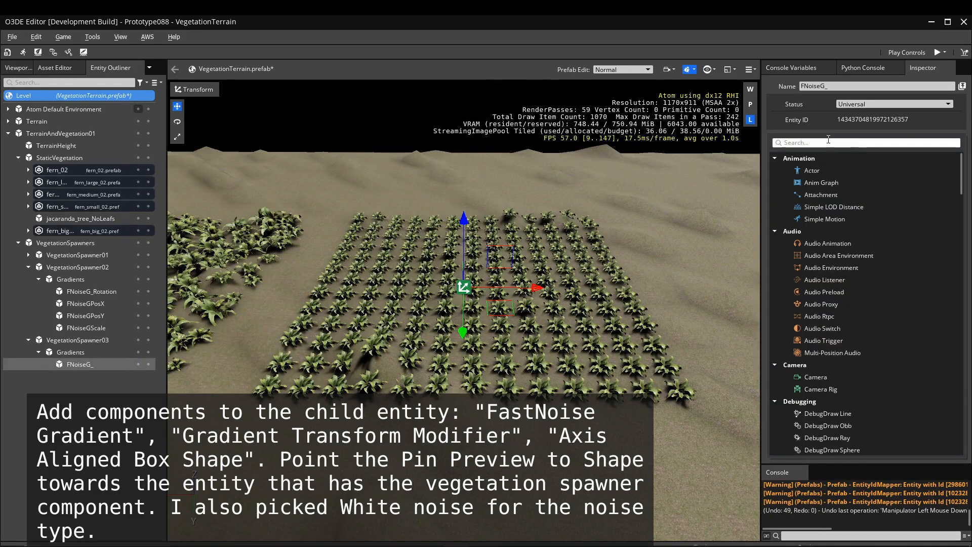
{"action": "key", "text": "Escape"}
{"action": "scroll", "coordinate": [870, 317], "scroll_direction": "down", "scroll_amount": 5}
{"action": "left_click", "coordinate": [862, 443]}
{"action": "left_click", "coordinate": [827, 475]}
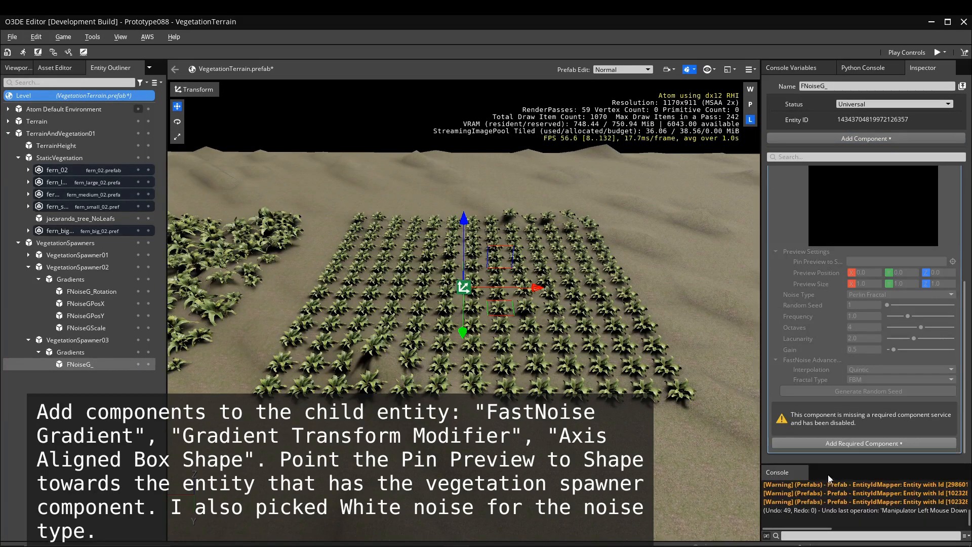
{"action": "left_click", "coordinate": [859, 443]}
{"action": "left_click", "coordinate": [835, 467]}
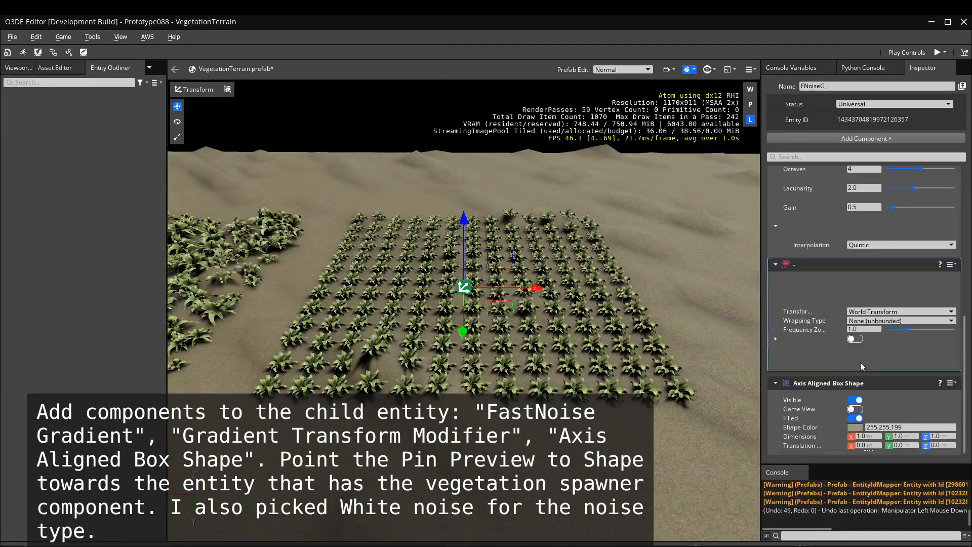
Step: Pin the FastNoise Gradient preview of FNoiseG_ to VegetationSpawner03 and set its noise type to White Noise
{"action": "scroll", "coordinate": [830, 355], "scroll_direction": "up", "scroll_amount": 4}
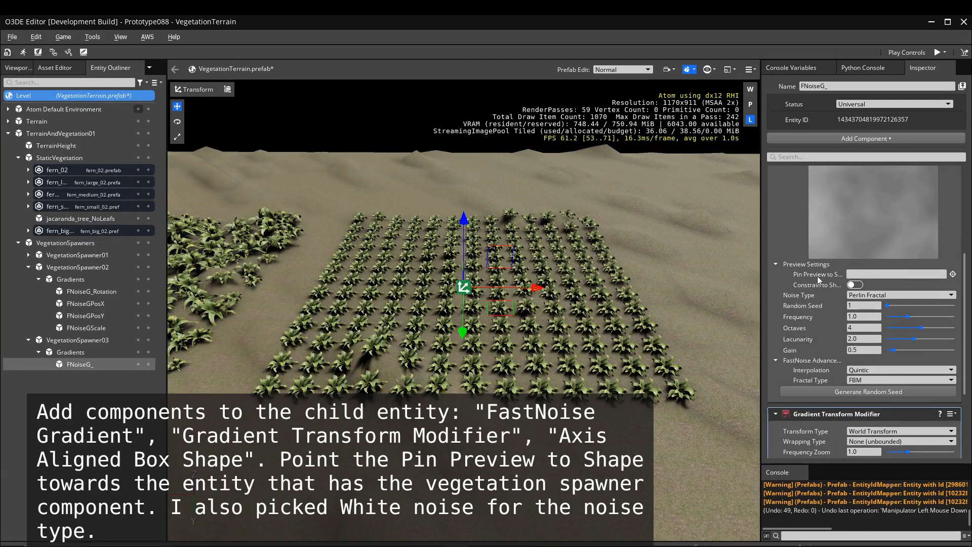
{"action": "scroll", "coordinate": [801, 278], "scroll_direction": "up", "scroll_amount": 1}
{"action": "left_click", "coordinate": [777, 186]}
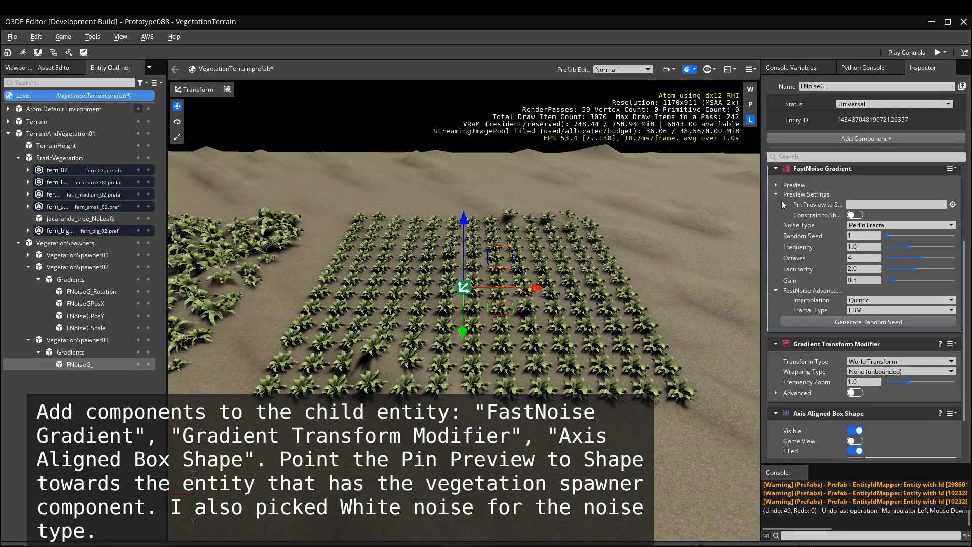
{"action": "left_click", "coordinate": [775, 194]}
{"action": "left_click", "coordinate": [775, 193]}
{"action": "left_click", "coordinate": [953, 204]}
{"action": "left_click", "coordinate": [87, 342]}
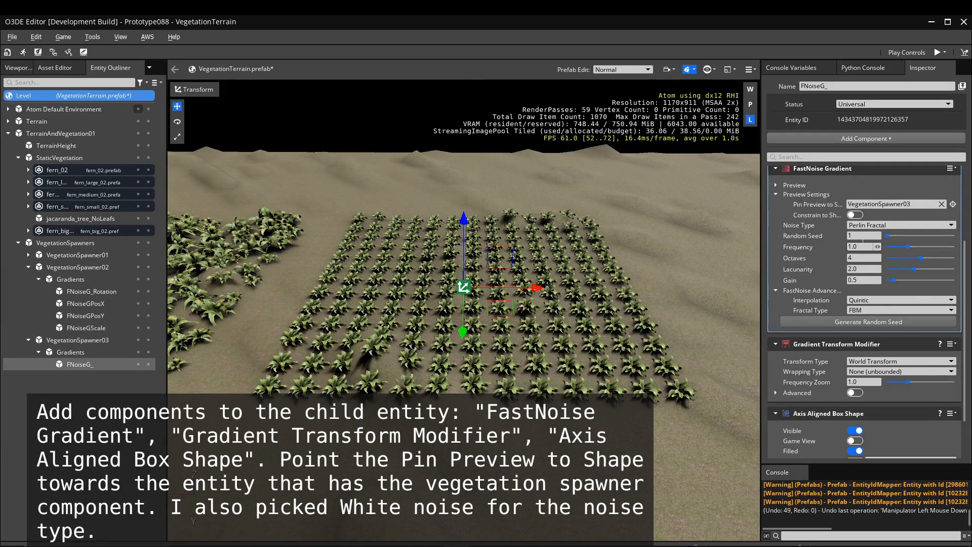
{"action": "left_click", "coordinate": [883, 225]}
{"action": "left_click", "coordinate": [878, 320]}
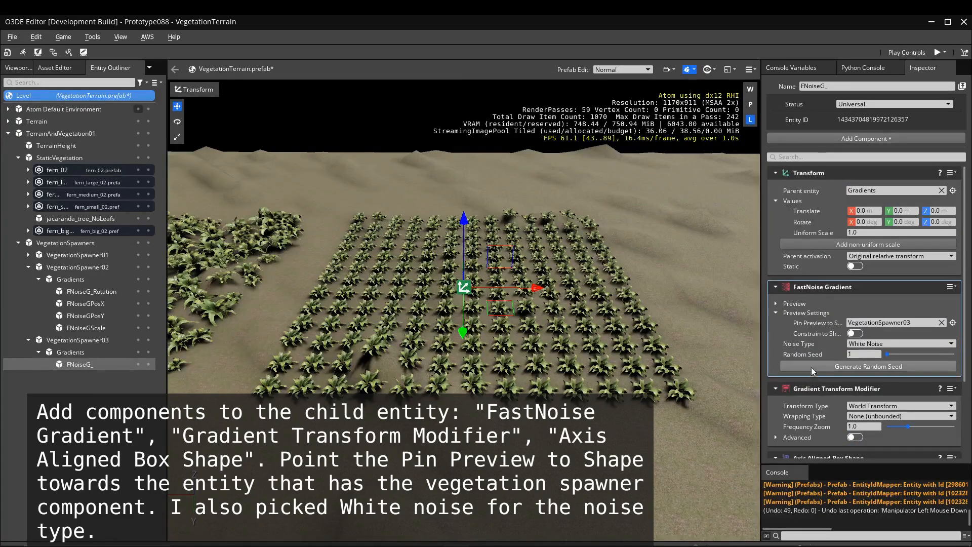
Step: Duplicate the FNoiseG_ entity three times under VegetationSpawner03's Gradients
{"action": "right_click", "coordinate": [82, 367]}
{"action": "left_click", "coordinate": [93, 390]}
{"action": "right_click", "coordinate": [82, 375]}
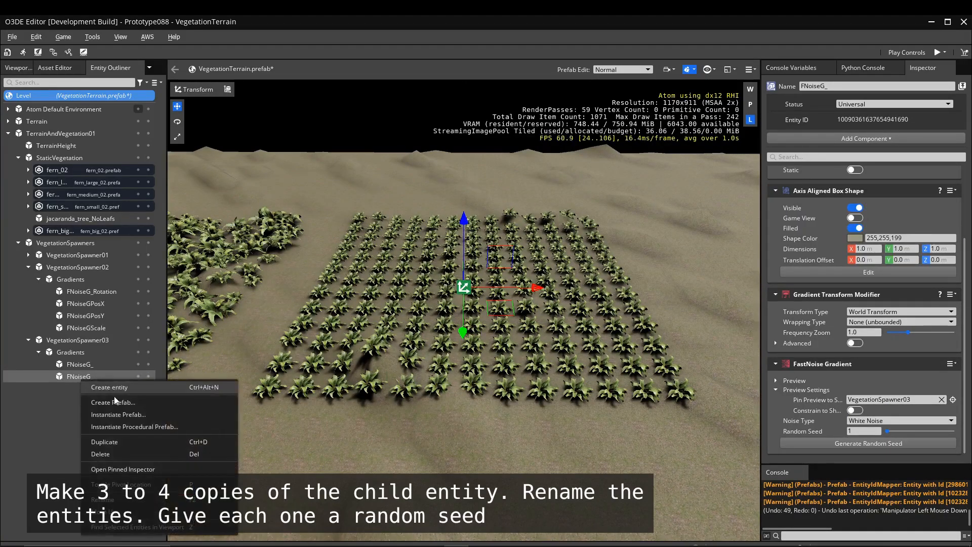
{"action": "left_click", "coordinate": [114, 442]}
{"action": "right_click", "coordinate": [80, 390]}
{"action": "left_click", "coordinate": [114, 289]}
Step: Rename the four noise entities as FNoiseG_Rotation, FNoiseG_PosX, FNoiseG_PosY and FNoiseG_Scale
{"action": "left_click", "coordinate": [89, 364]}
{"action": "left_click", "coordinate": [844, 87]}
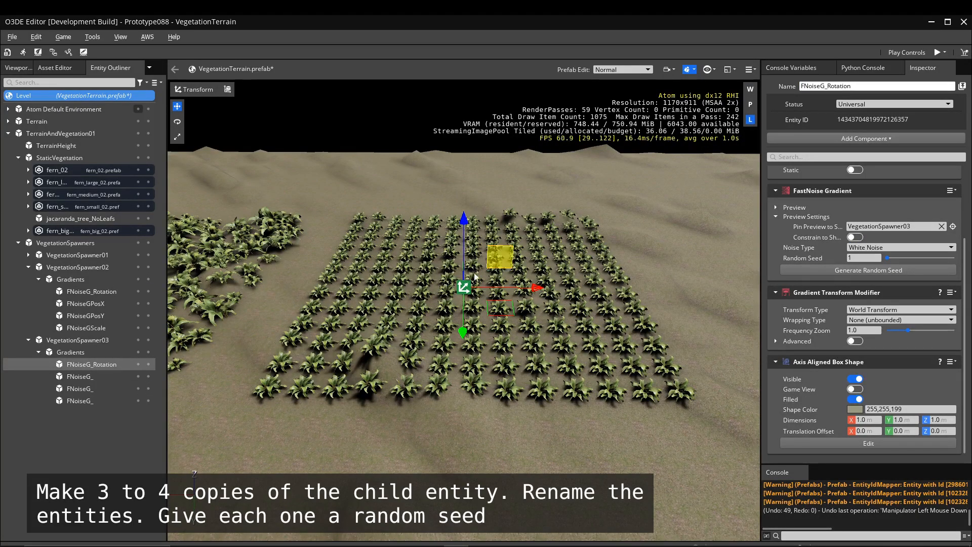
{"action": "left_click", "coordinate": [80, 376]}
{"action": "double_click", "coordinate": [849, 87]}
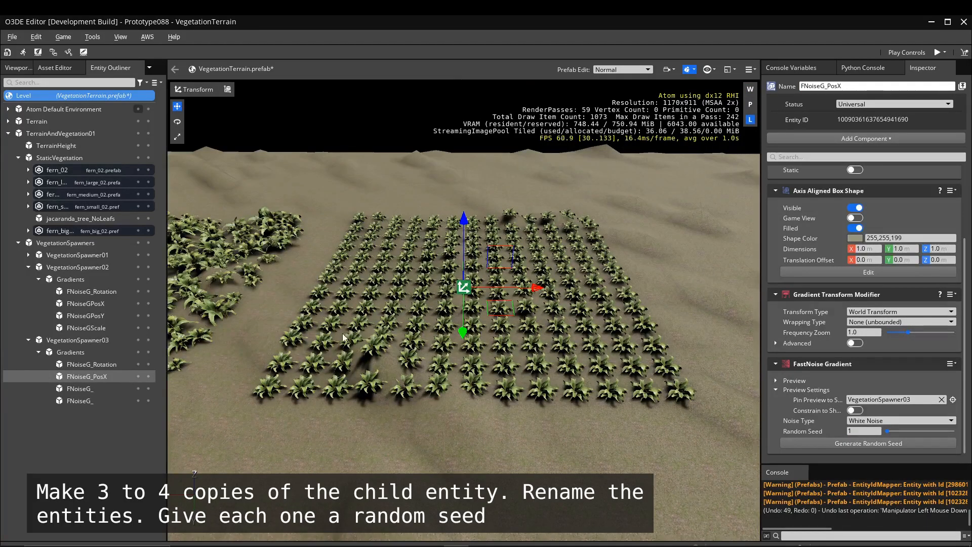
{"action": "left_click", "coordinate": [86, 388]}
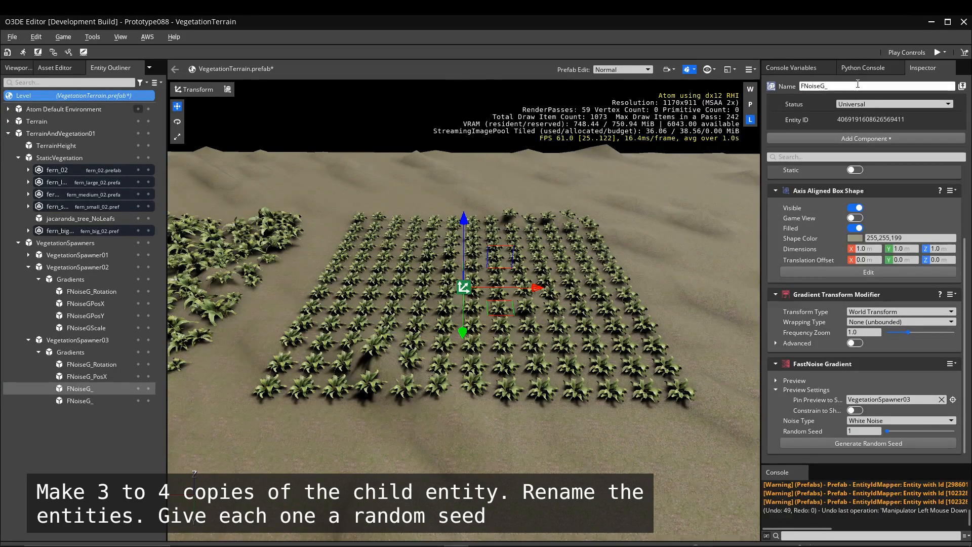
{"action": "left_click", "coordinate": [87, 401]}
{"action": "left_click", "coordinate": [855, 85]}
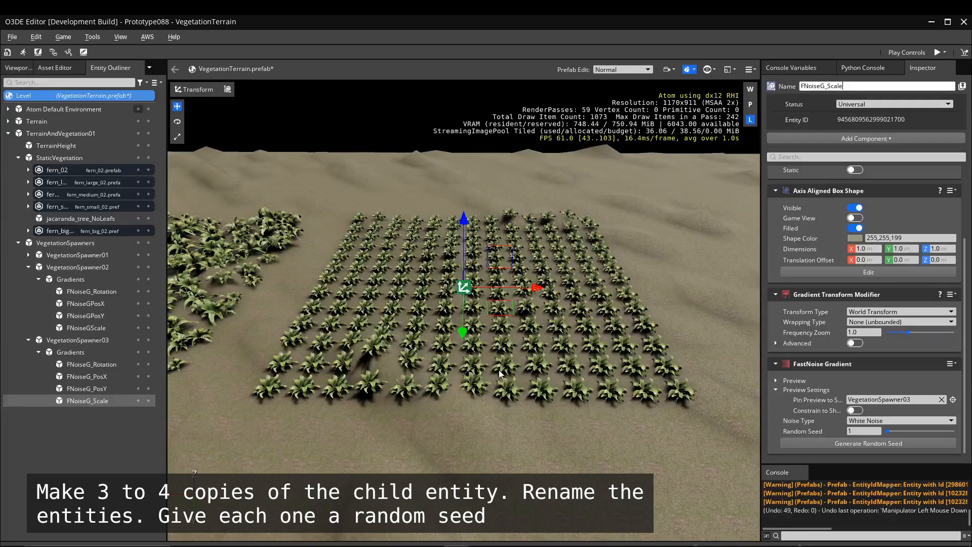
Step: Give each of the four noise entities its own random seed, using about 97 for FNoiseG_Rotation
{"action": "left_click_drag", "start_coordinate": [888, 431], "coordinate": [901, 430]}
{"action": "left_click", "coordinate": [127, 388]}
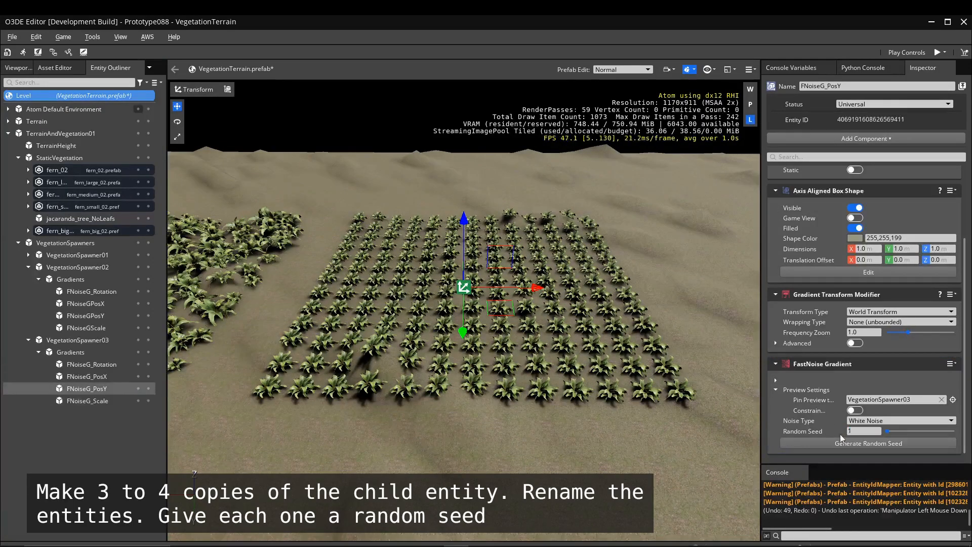
{"action": "left_click", "coordinate": [131, 376]}
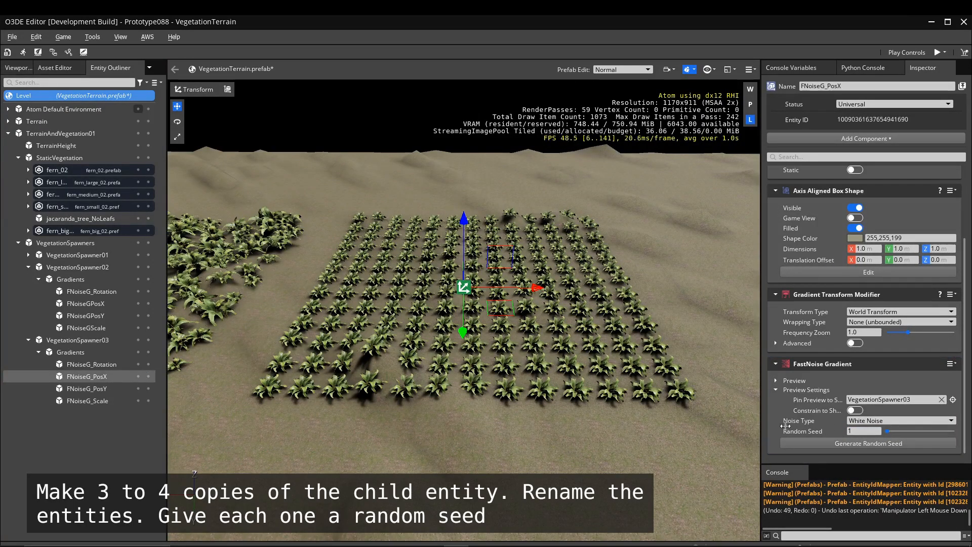
{"action": "left_click", "coordinate": [129, 365]}
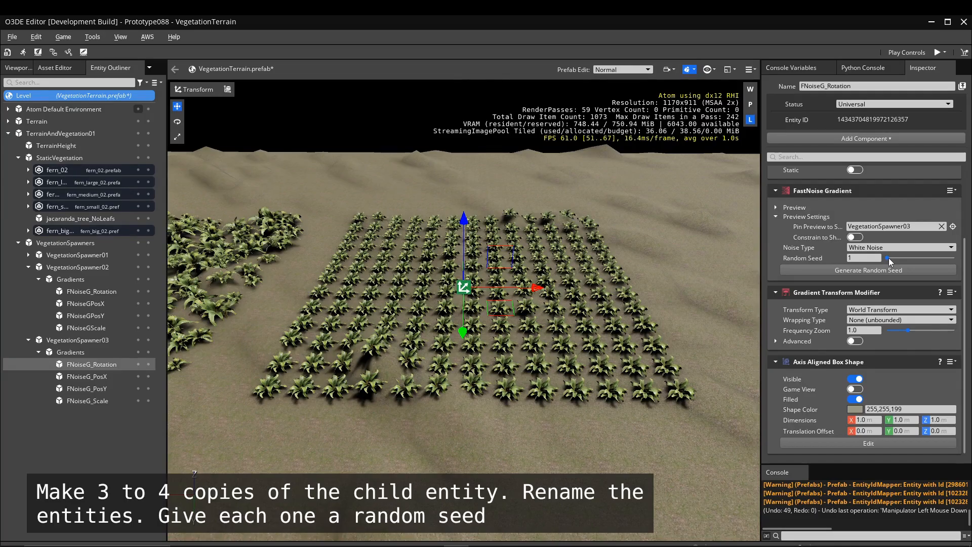
{"action": "left_click_drag", "start_coordinate": [888, 258], "coordinate": [941, 257]}
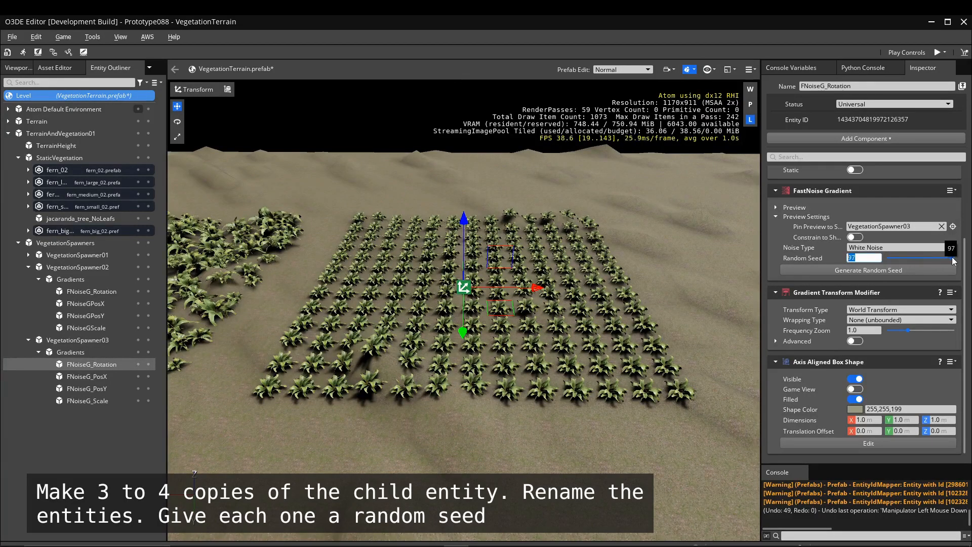
Step: Assign FNoiseG_PosX and FNoiseG_PosY as the Position X and Position Y gradients of VegetationSpawner03's Vegetation Position Modifier
{"action": "left_click", "coordinate": [84, 340]}
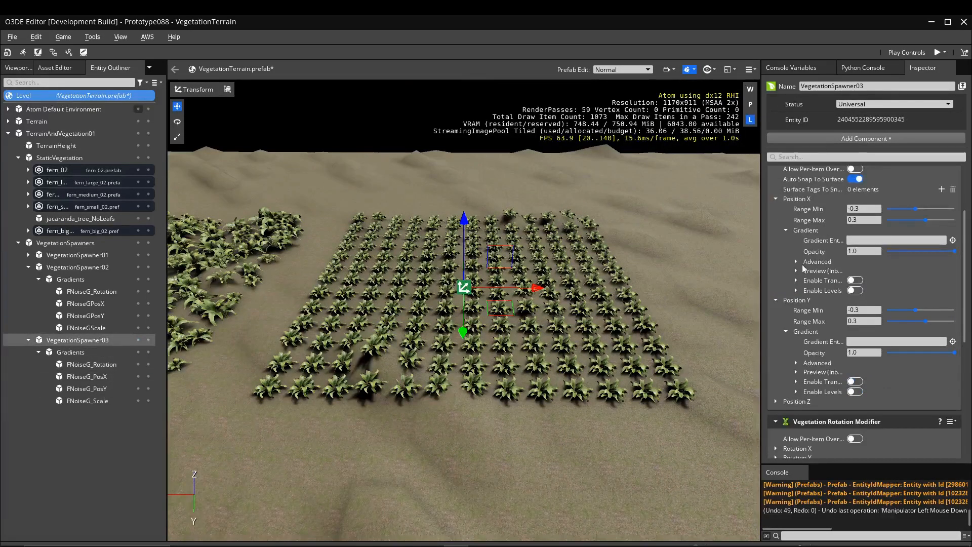
{"action": "scroll", "coordinate": [810, 298], "scroll_direction": "up", "scroll_amount": 3}
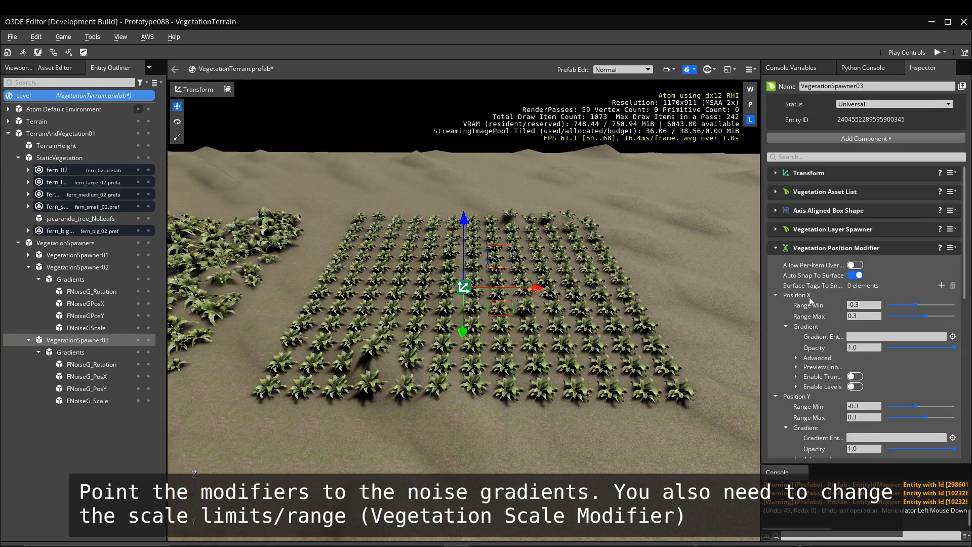
{"action": "left_click", "coordinate": [952, 336]}
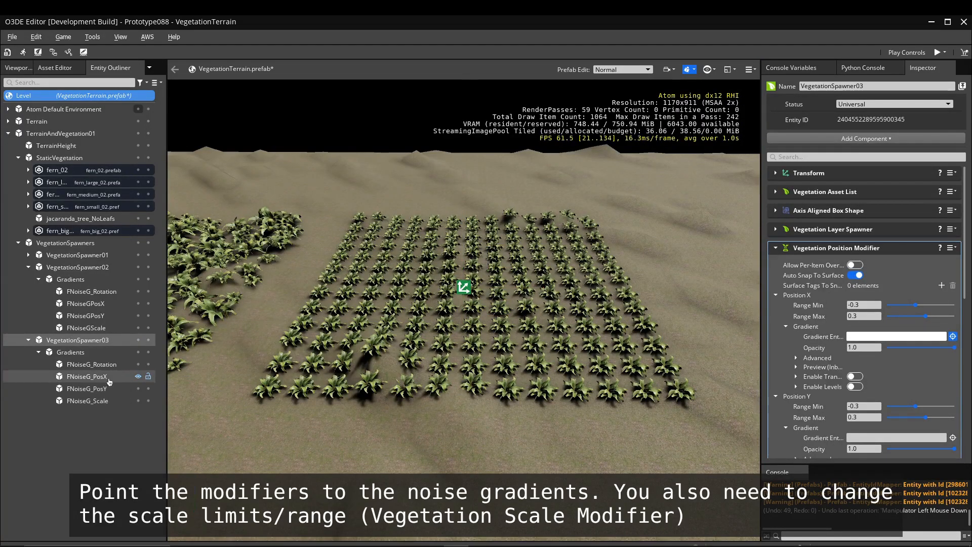
{"action": "left_click", "coordinate": [86, 376]}
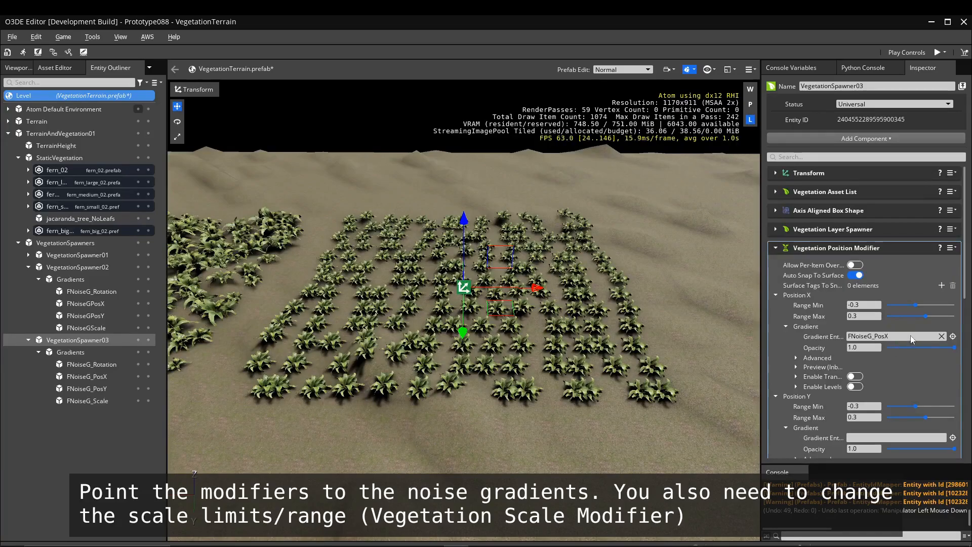
{"action": "scroll", "coordinate": [815, 304], "scroll_direction": "down", "scroll_amount": 3}
{"action": "left_click", "coordinate": [953, 347]}
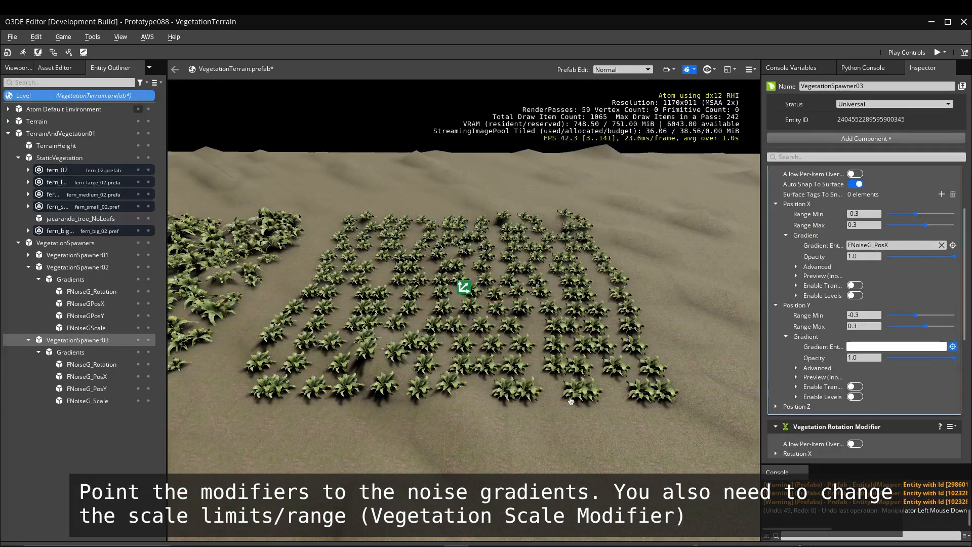
{"action": "left_click", "coordinate": [87, 388]}
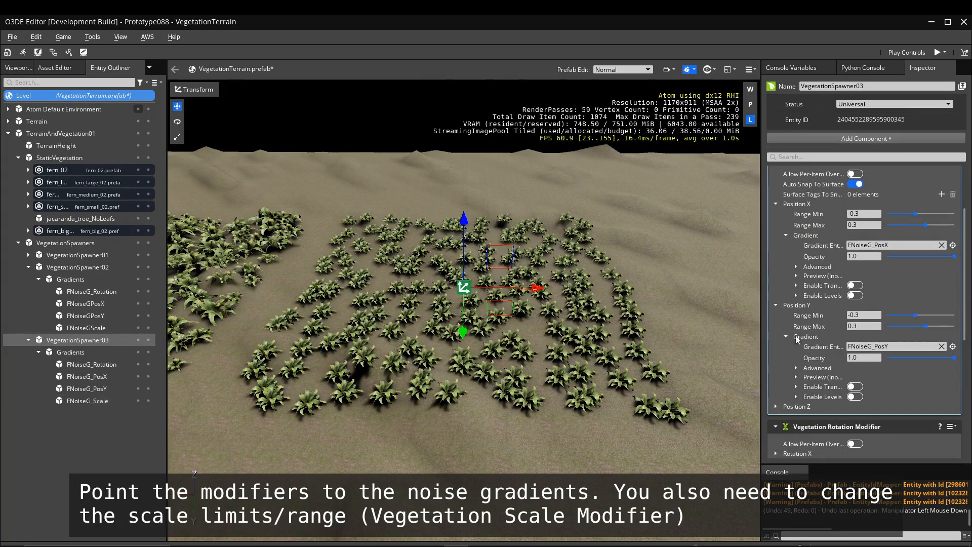
Step: Assign FNoiseG_Rotation as the Rotation Z gradient of the Vegetation Rotation Modifier
{"action": "scroll", "coordinate": [824, 249], "scroll_direction": "down", "scroll_amount": 6}
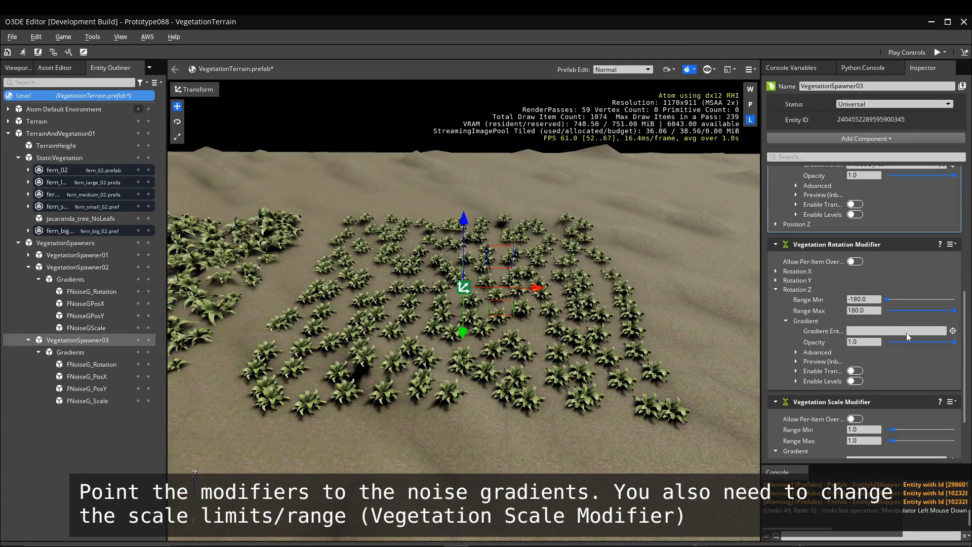
{"action": "left_click", "coordinate": [953, 331]}
{"action": "left_click", "coordinate": [86, 363]}
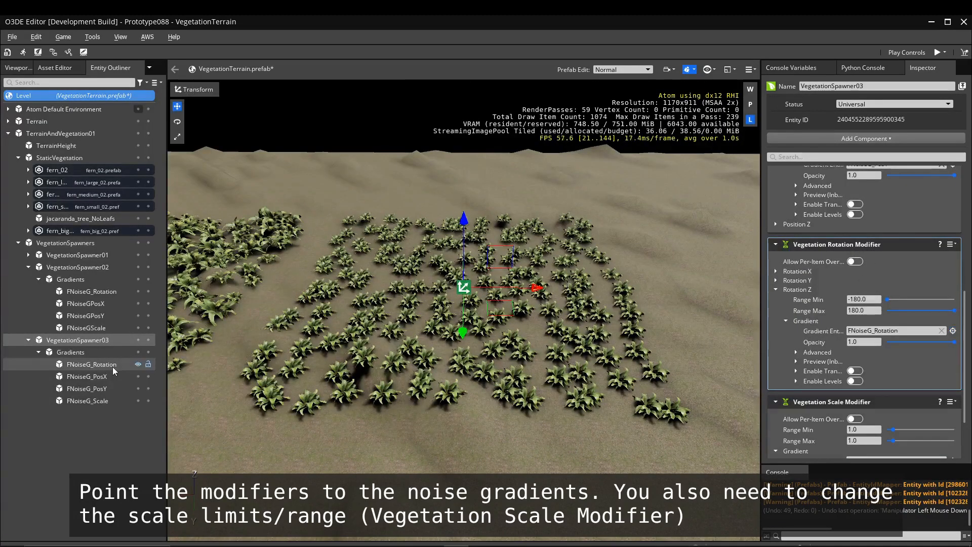
Step: Assign FNoiseG_Scale as the Vegetation Scale Modifier's gradient and set its range from 0.5 to 1.5
{"action": "scroll", "coordinate": [901, 382], "scroll_direction": "down", "scroll_amount": 2}
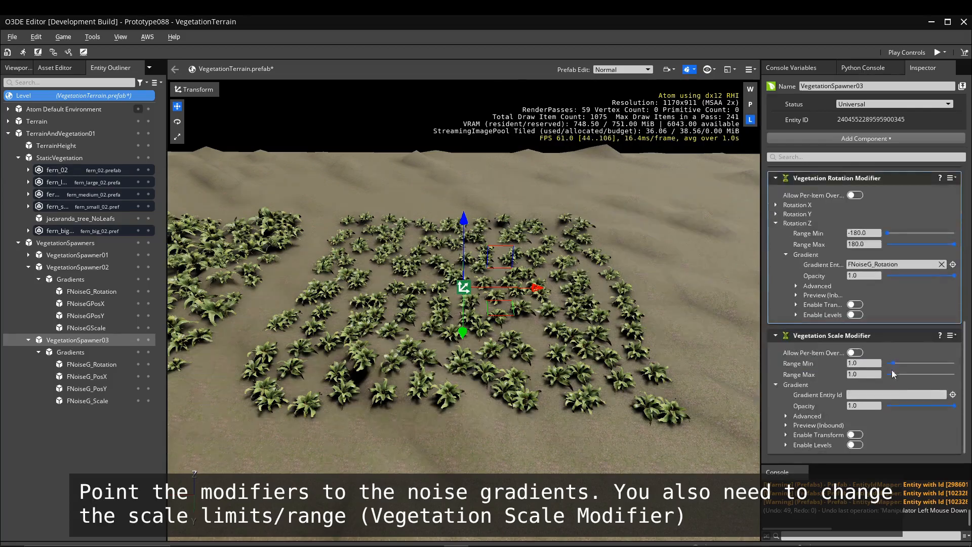
{"action": "left_click", "coordinate": [953, 395]}
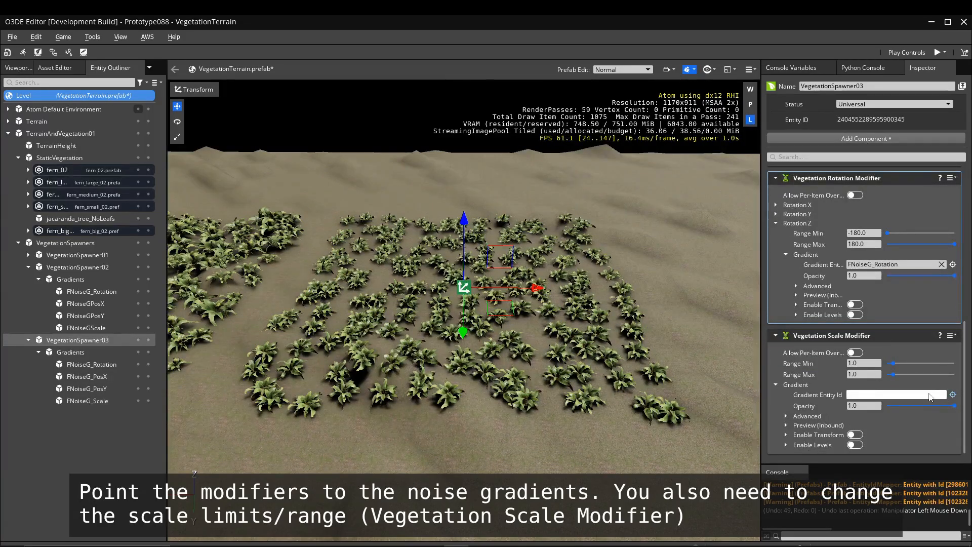
{"action": "left_click", "coordinate": [88, 400]}
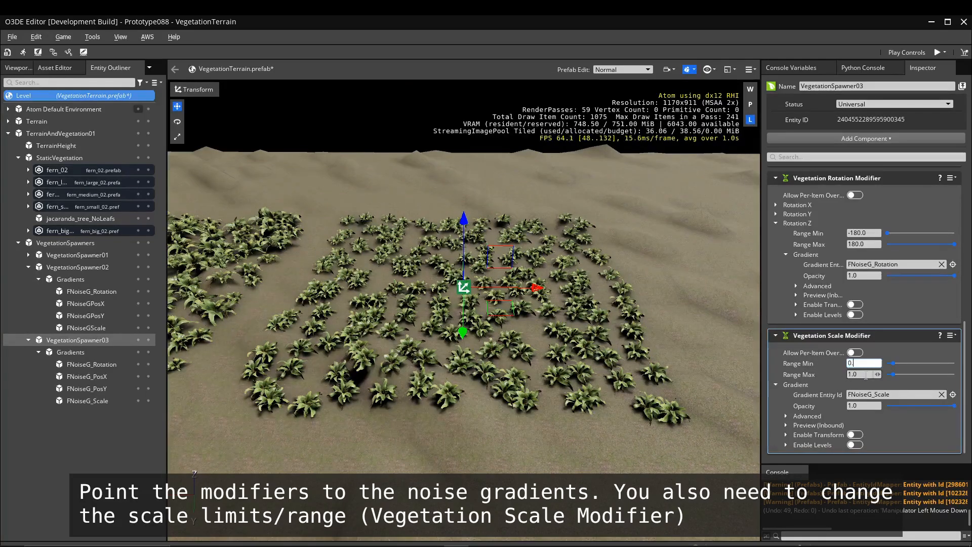
{"action": "double_click", "coordinate": [863, 375]}
{"action": "type", "text": "1.5"}
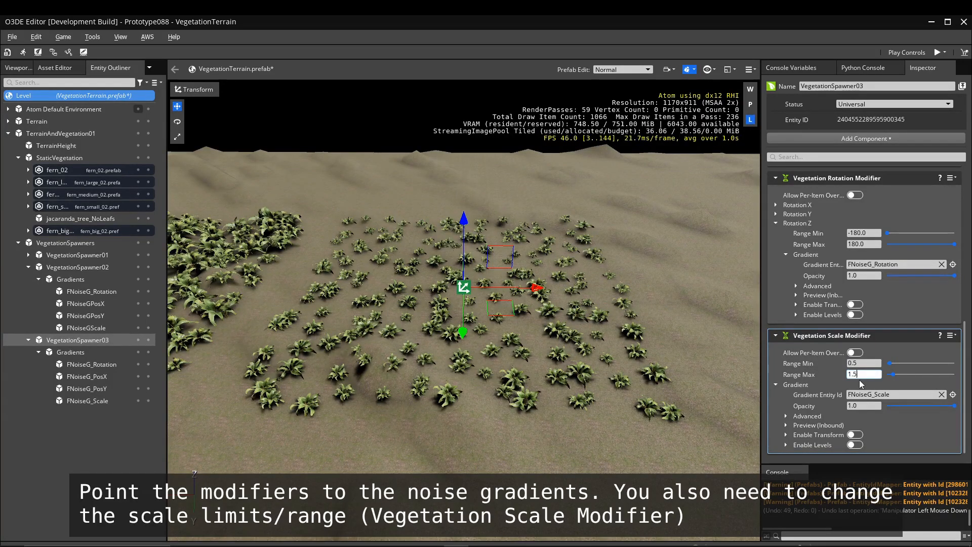
Step: Apply the Vegetation Scale Modifier's maximum range of 1.5, compare the fern patches and save the level
{"action": "key", "text": "Return"}
{"action": "scroll", "coordinate": [374, 308], "scroll_direction": "down", "scroll_amount": 5}
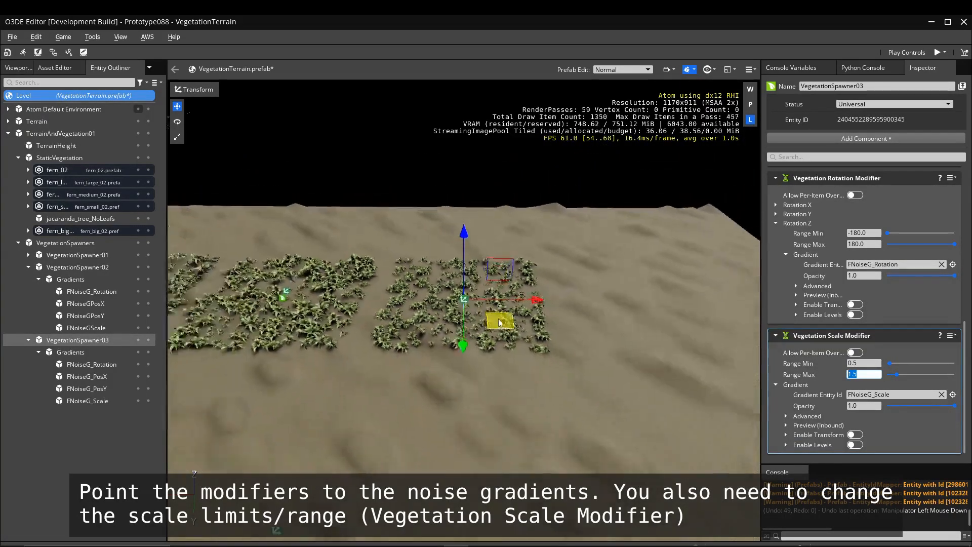
{"action": "scroll", "coordinate": [374, 308], "scroll_direction": "up", "scroll_amount": 10}
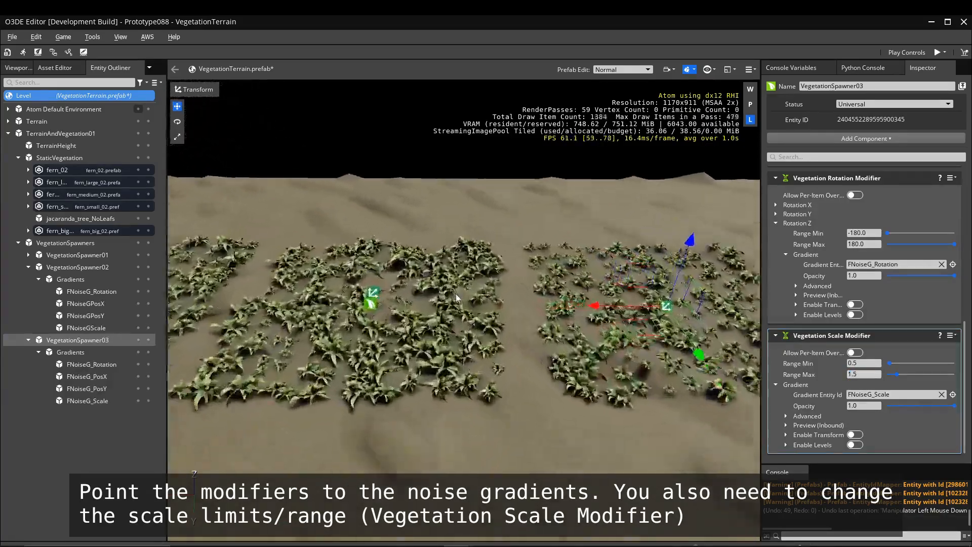
{"action": "scroll", "coordinate": [575, 301], "scroll_direction": "down", "scroll_amount": 10}
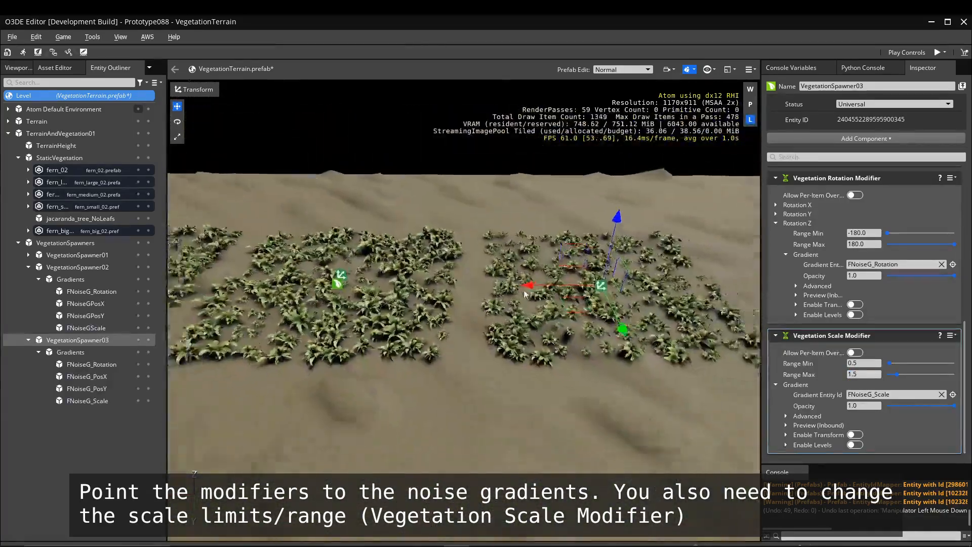
{"action": "left_click", "coordinate": [12, 36]}
{"action": "left_click", "coordinate": [21, 92]}
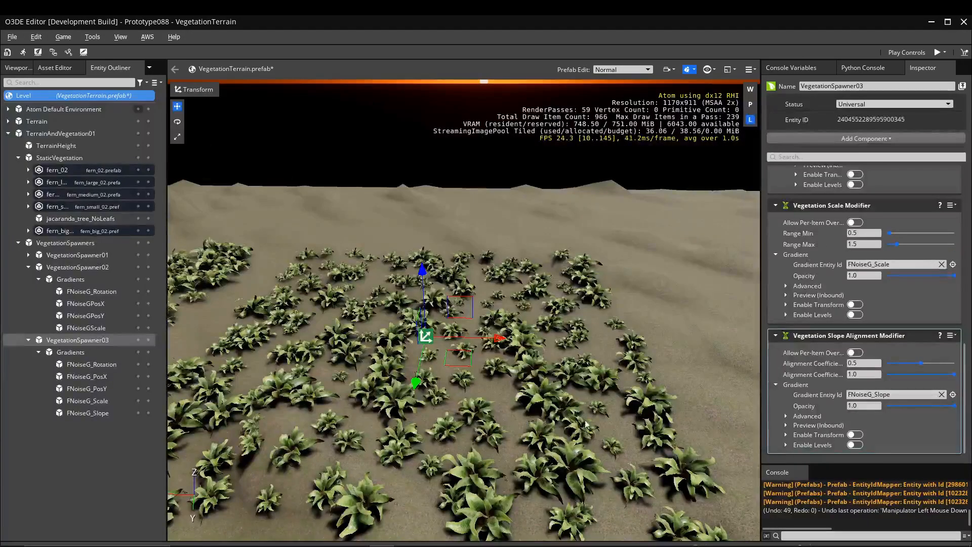
Step: Hide the rotation, PosX, PosY and scale noise entities of VegetationSpawner03 to examine the slope alignment alone
{"action": "left_click", "coordinate": [137, 364]}
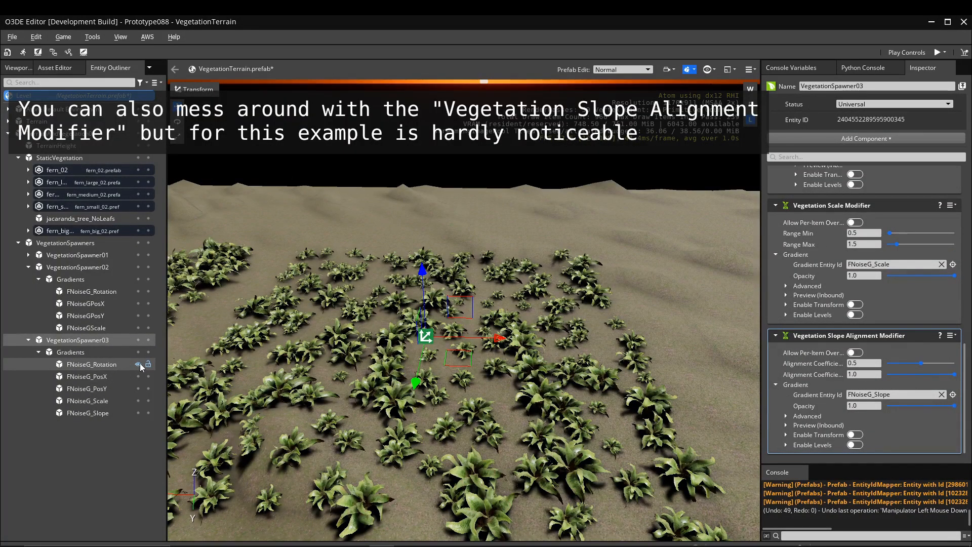
{"action": "left_click", "coordinate": [138, 376]}
{"action": "left_click", "coordinate": [138, 389]}
{"action": "left_click", "coordinate": [137, 401]}
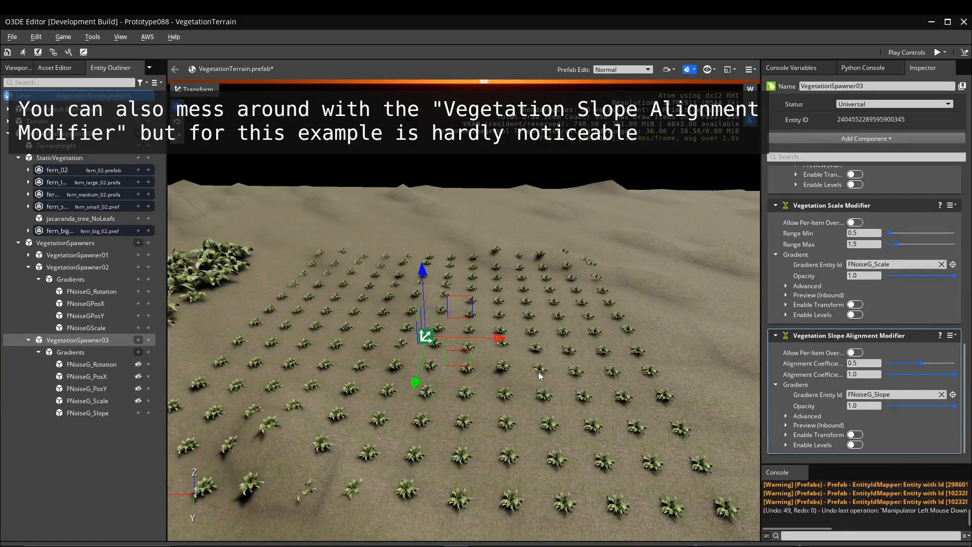
{"action": "middle_click_drag", "start_coordinate": [525, 366], "coordinate": [549, 203]}
{"action": "scroll", "coordinate": [549, 208], "scroll_direction": "up", "scroll_amount": 5}
{"action": "right_click_drag", "start_coordinate": [551, 219], "coordinate": [562, 208]}
{"action": "middle_click_drag", "start_coordinate": [562, 209], "coordinate": [531, 303]}
{"action": "right_click_drag", "start_coordinate": [530, 303], "coordinate": [498, 313]}
{"action": "scroll", "coordinate": [492, 321], "scroll_direction": "down", "scroll_amount": 4}
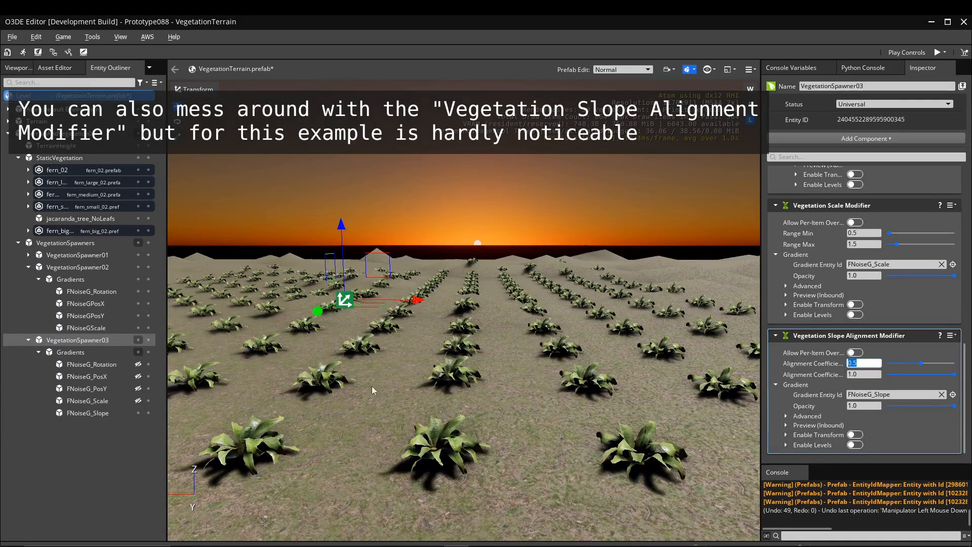
Step: Show VegetationSpawner03's scale, PosY, PosX and rotation noise entities again
{"action": "left_click", "coordinate": [138, 400]}
{"action": "left_click", "coordinate": [138, 388]}
{"action": "left_click", "coordinate": [138, 376]}
{"action": "left_click", "coordinate": [139, 364]}
{"action": "scroll", "coordinate": [458, 374], "scroll_direction": "down", "scroll_amount": 10}
{"action": "right_click_drag", "start_coordinate": [486, 355], "coordinate": [502, 394]}
Step: Review FNoiseG_Slope's FastNoise Gradient, Gradient Transform Modifier and box shape settings, and collapse VegetationSpawner02 in the hierarchy
{"action": "left_click", "coordinate": [127, 413]}
{"action": "scroll", "coordinate": [846, 372], "scroll_direction": "up", "scroll_amount": 4}
{"action": "scroll", "coordinate": [836, 388], "scroll_direction": "down", "scroll_amount": 4}
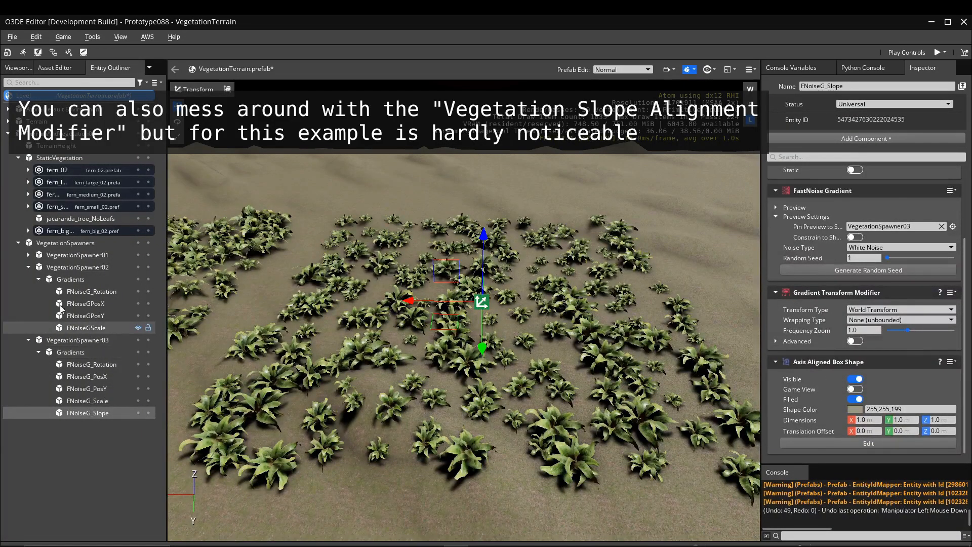
{"action": "left_click", "coordinate": [29, 267]}
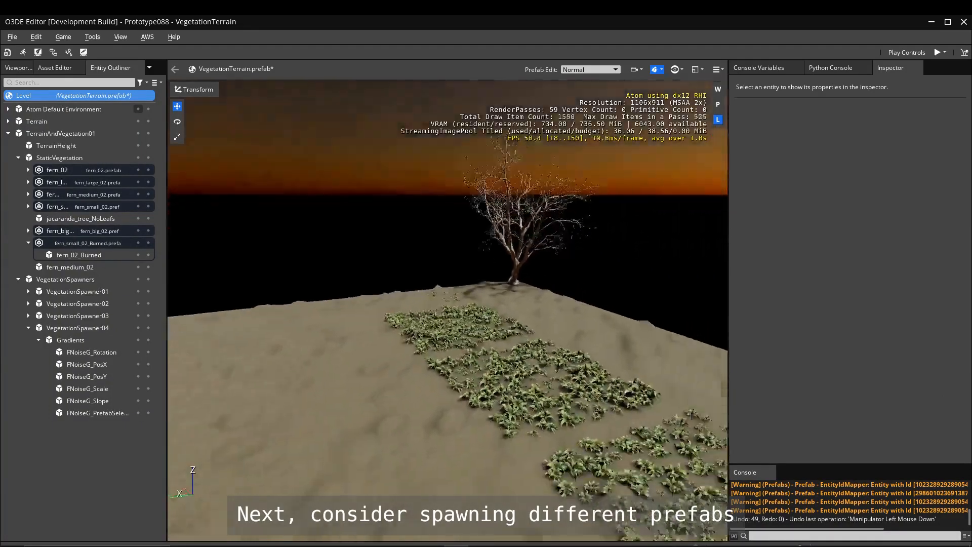
Step: Examine the mixed green and red ferns of VegetationSpawner04, switching its prefab-selection noise entity's visibility off and on
{"action": "right_click_drag", "start_coordinate": [446, 385], "coordinate": [512, 403]}
{"action": "scroll", "coordinate": [511, 403], "scroll_direction": "up", "scroll_amount": 5}
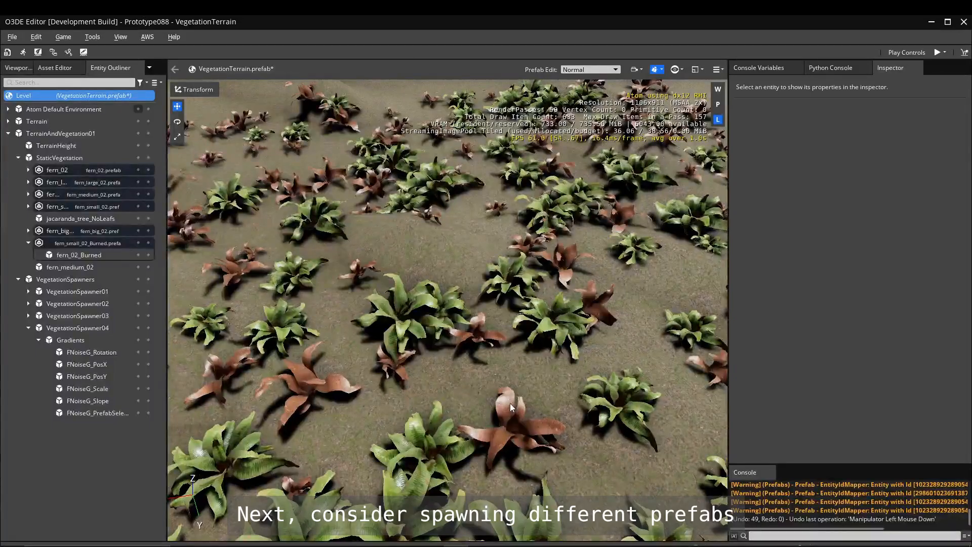
{"action": "scroll", "coordinate": [510, 403], "scroll_direction": "down", "scroll_amount": 10}
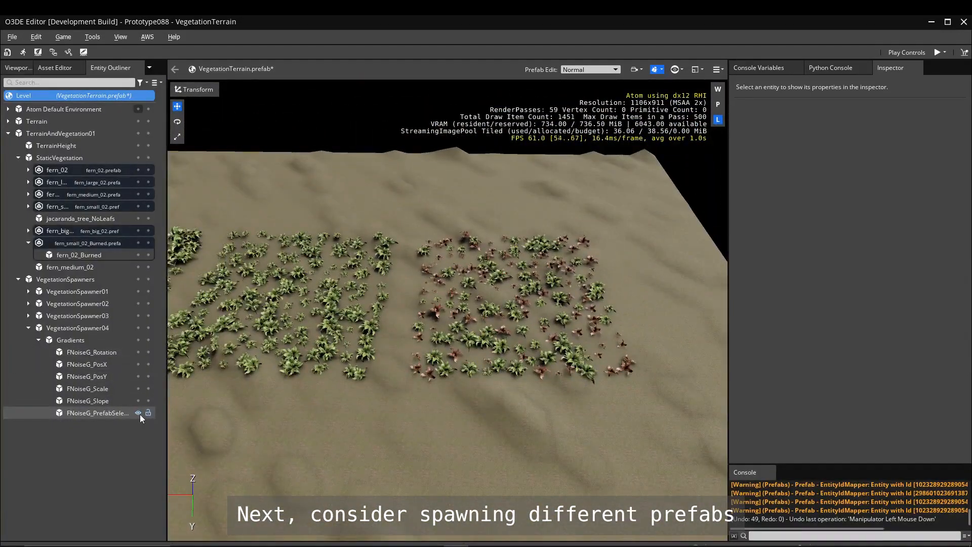
{"action": "left_click", "coordinate": [140, 414]}
{"action": "left_click", "coordinate": [140, 413]}
{"action": "right_click_drag", "start_coordinate": [385, 405], "coordinate": [364, 405]}
{"action": "right_click_drag", "start_coordinate": [567, 430], "coordinate": [547, 435]}
{"action": "scroll", "coordinate": [528, 427], "scroll_direction": "up", "scroll_amount": 6}
{"action": "scroll", "coordinate": [490, 420], "scroll_direction": "up", "scroll_amount": 10}
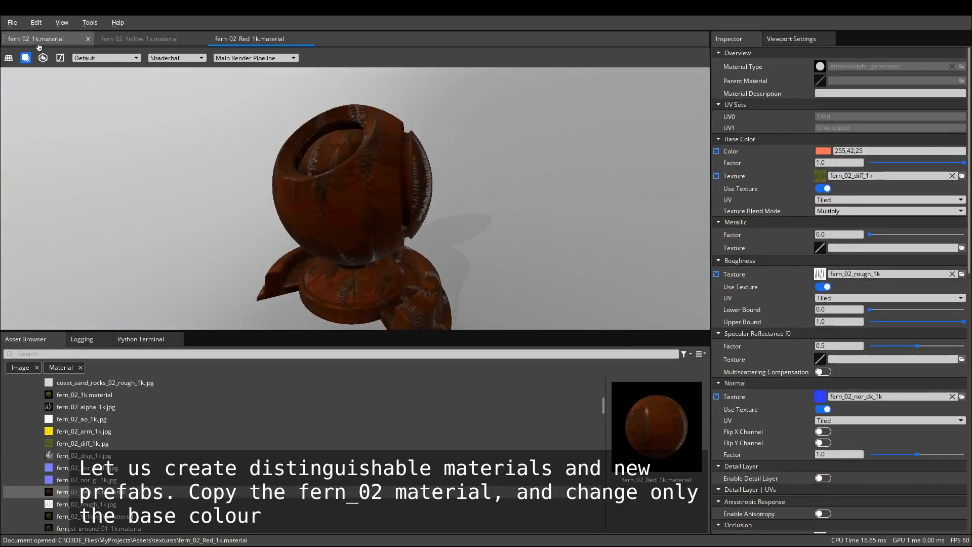
Step: Switch to the Material Editor and compare the Base Color settings of fern_02_1k, fern_02_Yellow_1k and fern_02_Red_1k
{"action": "left_click", "coordinate": [37, 39]}
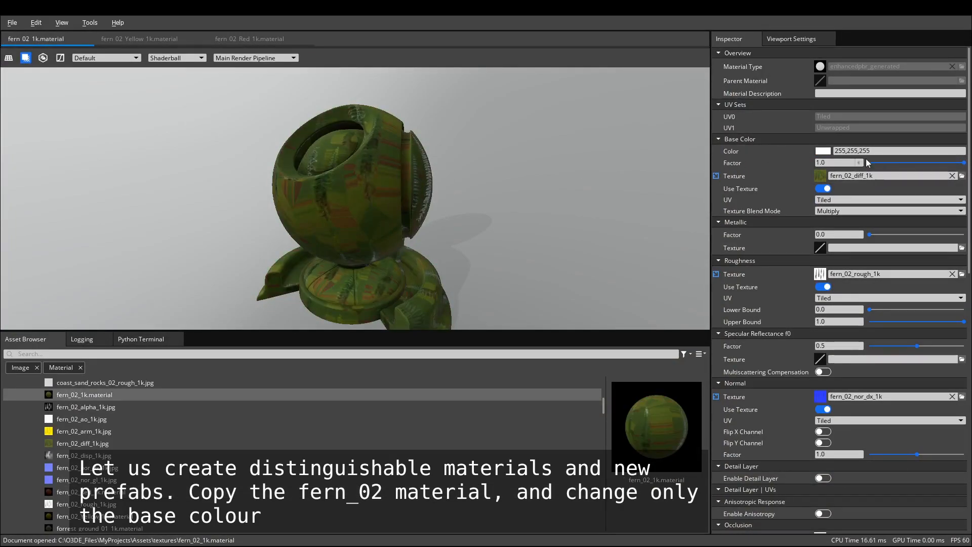
{"action": "left_click", "coordinate": [142, 39]}
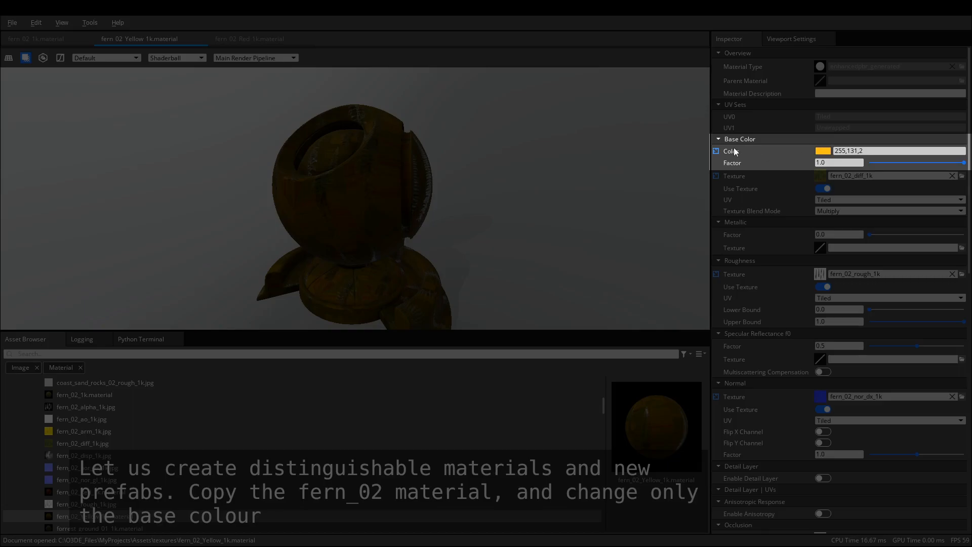
{"action": "left_click", "coordinate": [249, 39]}
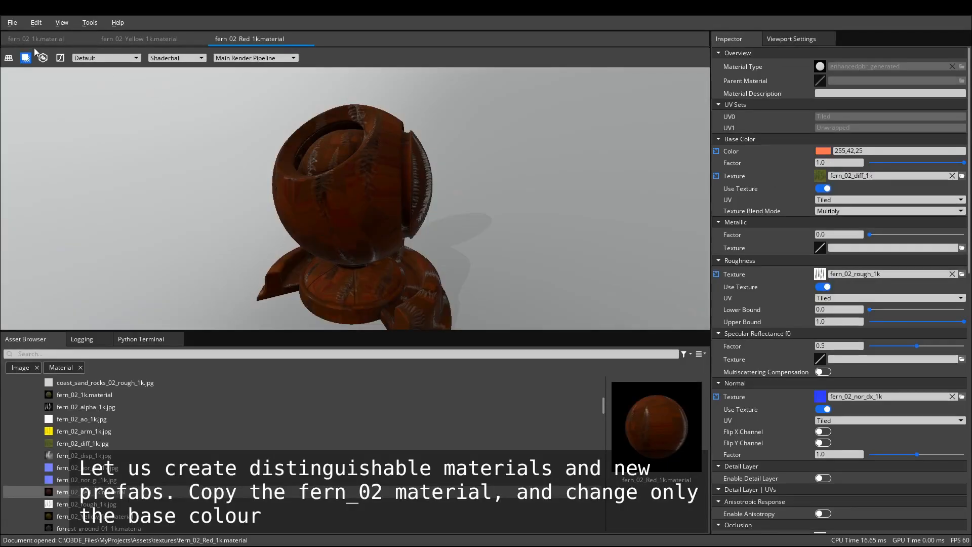
{"action": "left_click", "coordinate": [12, 23]}
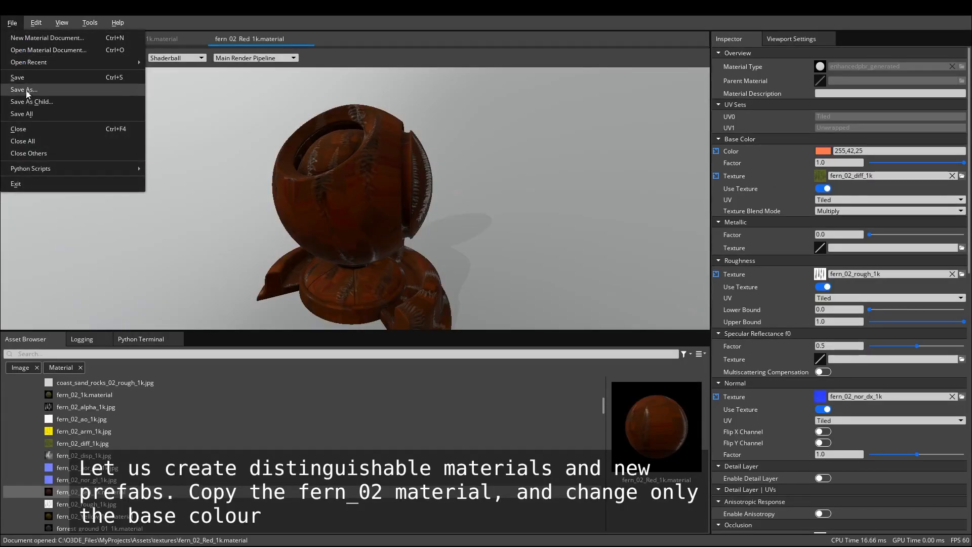
{"action": "left_click", "coordinate": [410, 131]}
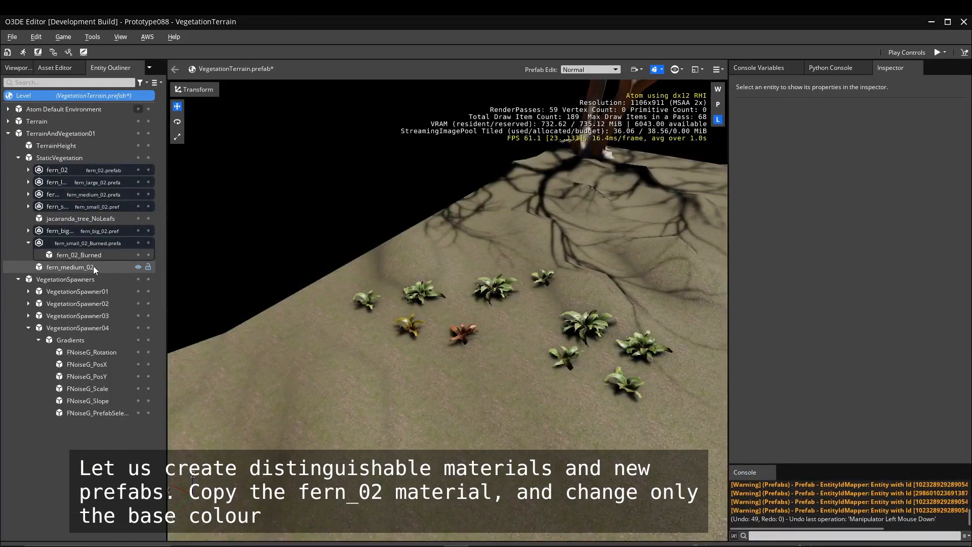
Step: Create a prefab from the fern_medium_02 entity in the Meadow folder, named fern_medium_02_Yellow
{"action": "left_click", "coordinate": [93, 266]}
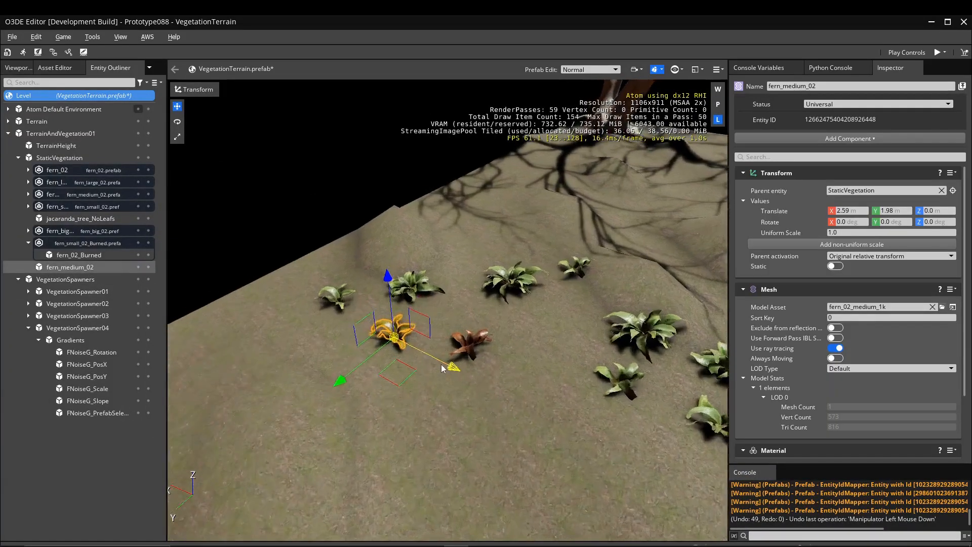
{"action": "right_click", "coordinate": [59, 265]}
{"action": "left_click", "coordinate": [98, 290]}
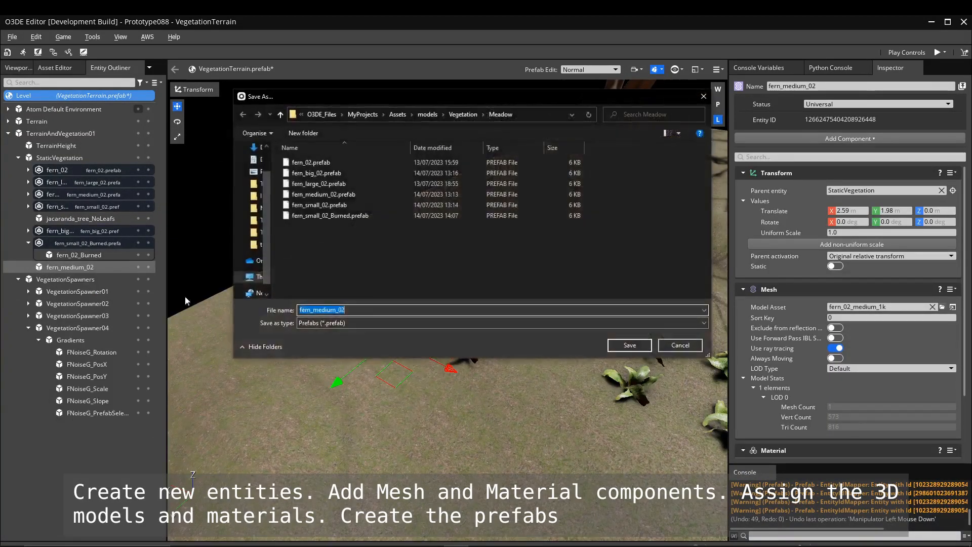
{"action": "left_click", "coordinate": [339, 310]}
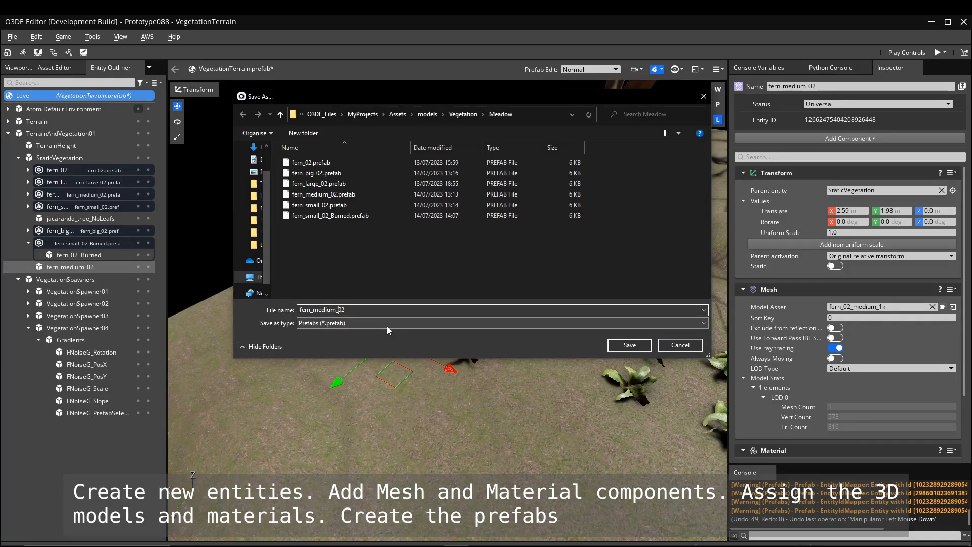
{"action": "type", "text": "_Yellow"}
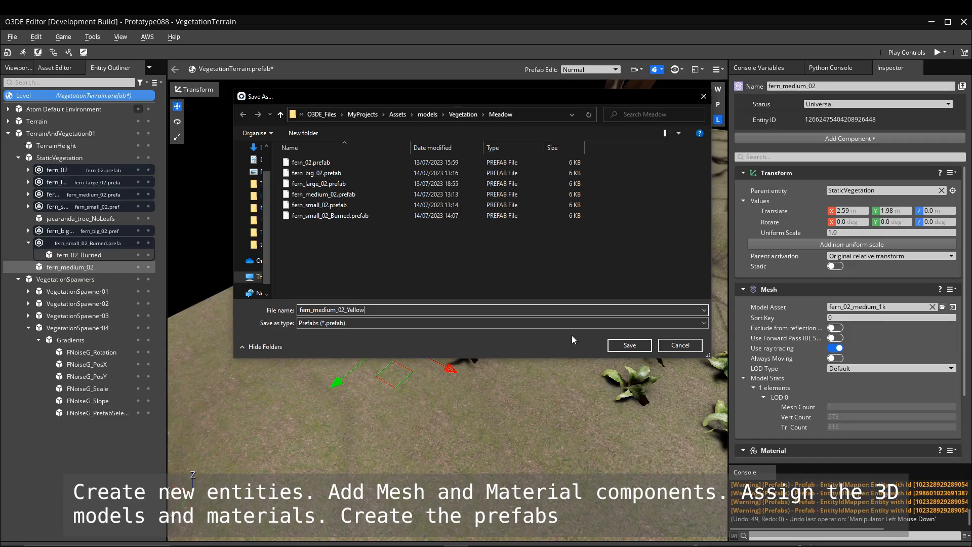
{"action": "left_click", "coordinate": [628, 346]}
{"action": "left_click", "coordinate": [458, 412]}
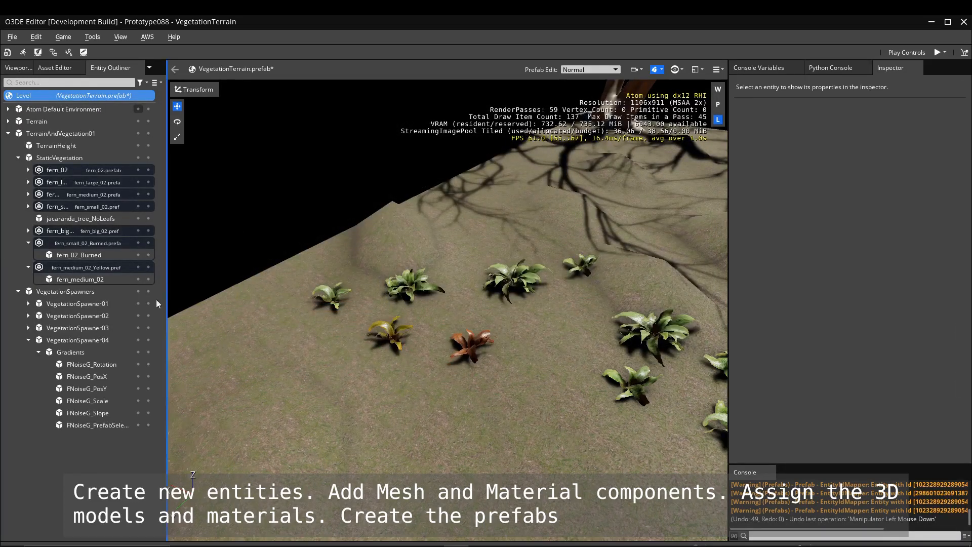
Step: Inspect the fern_medium_02_Yellow, fern_small_02_Burned and fern_medium_02 prefab instances on the terrain
{"action": "left_click", "coordinate": [82, 265]}
{"action": "left_click", "coordinate": [68, 242]}
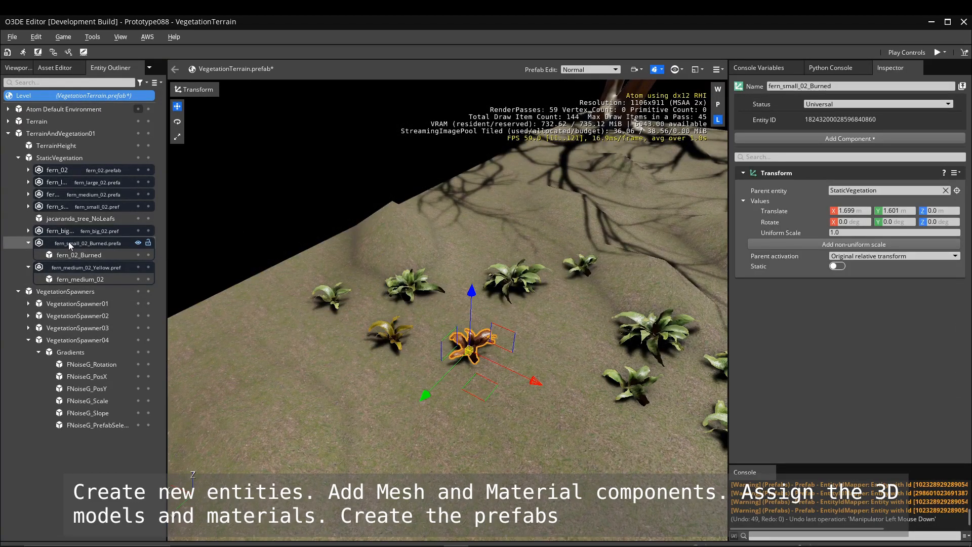
{"action": "left_click", "coordinate": [66, 197]}
{"action": "left_click", "coordinate": [398, 421]}
{"action": "scroll", "coordinate": [465, 439], "scroll_direction": "down", "scroll_amount": 5}
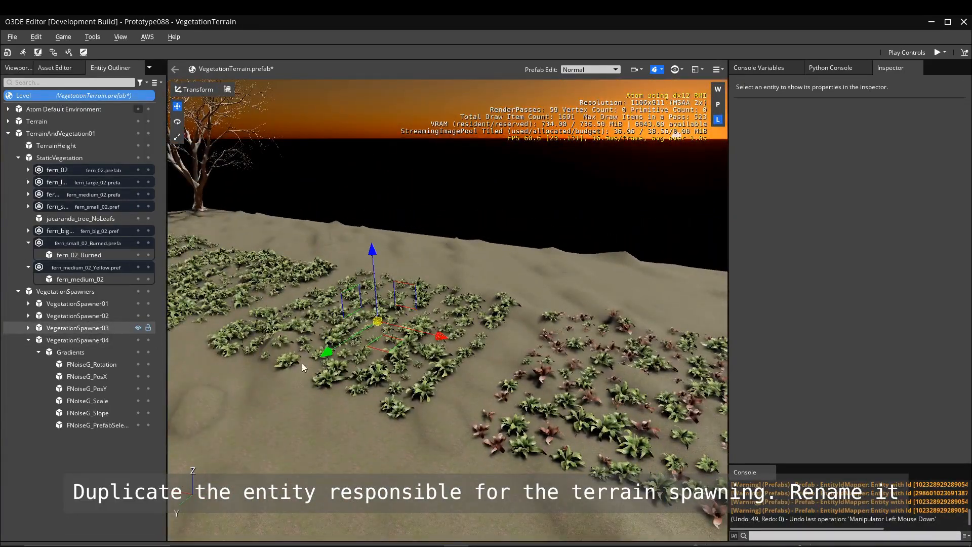
Step: Duplicate VegetationSpawner03 as VegetationSpawner05 and place it after VegetationSpawner04 in the hierarchy
{"action": "left_click", "coordinate": [89, 328]}
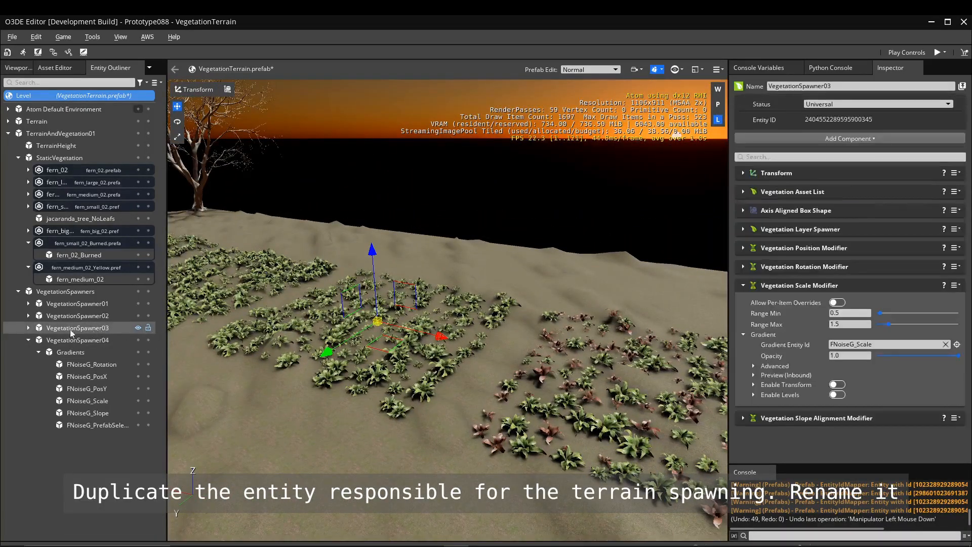
{"action": "right_click", "coordinate": [71, 329]}
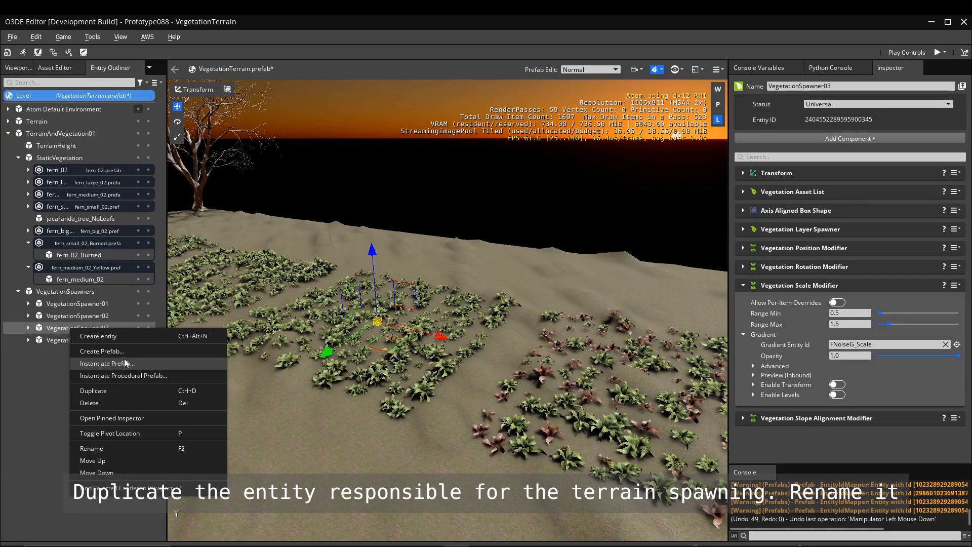
{"action": "left_click", "coordinate": [94, 391]}
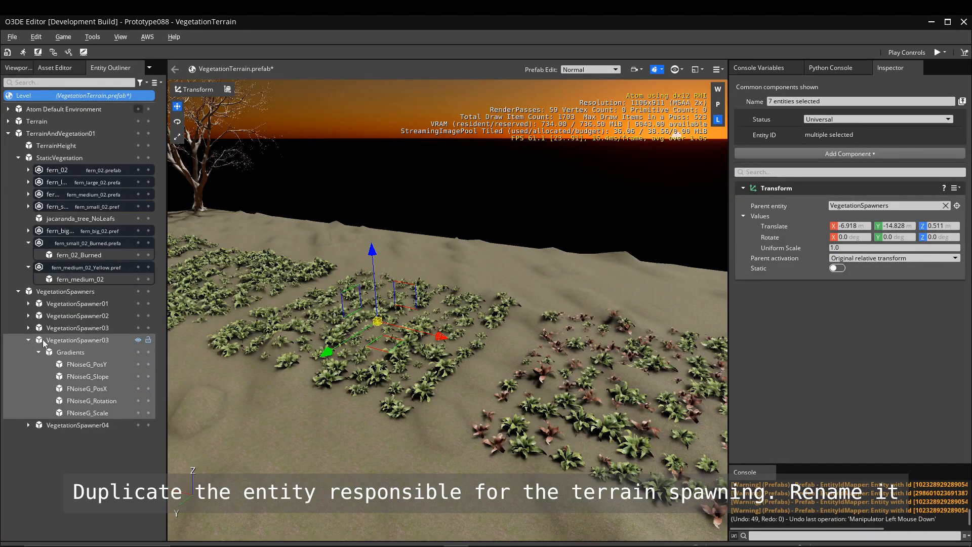
{"action": "double_click", "coordinate": [117, 343]}
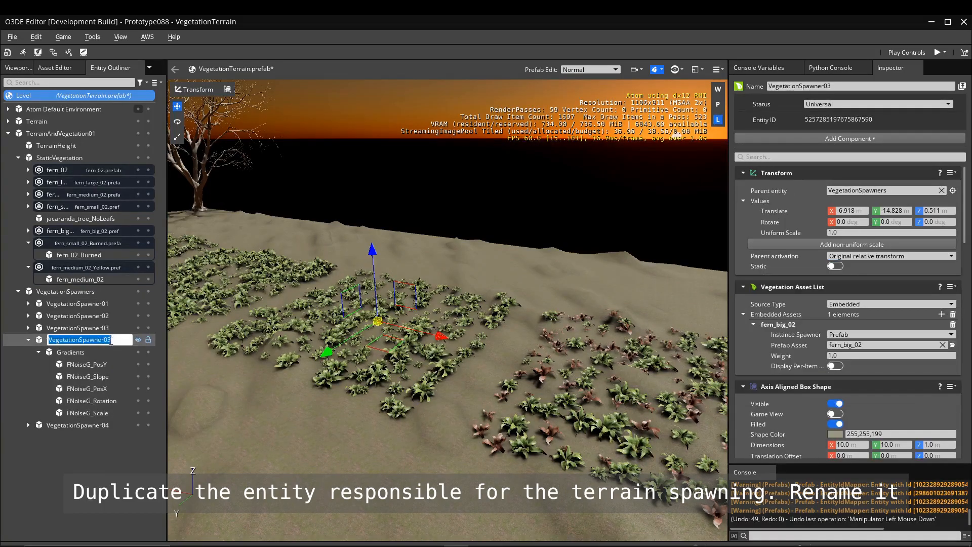
{"action": "key", "text": "Return"}
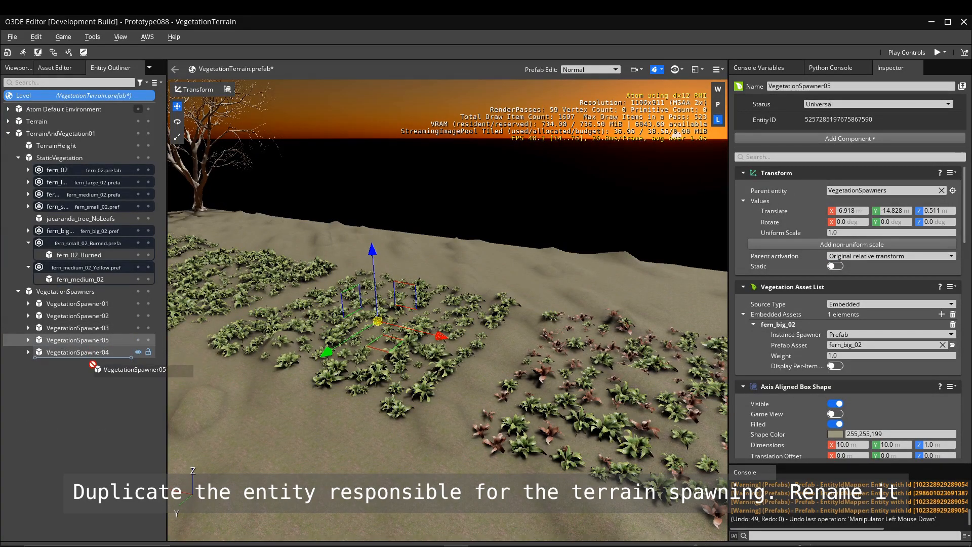
{"action": "mouse_move", "coordinate": [93, 341]}
{"action": "left_mouse_down"}
{"action": "mouse_move", "coordinate": [110, 365]}
{"action": "mouse_move", "coordinate": [103, 357]}
{"action": "left_mouse_up"}
Step: Move VegetationSpawner05 to a free terrain area beside VegetationSpawner04, at about X -18.3 m and Y -3.1 m
{"action": "left_click_drag", "start_coordinate": [348, 351], "coordinate": [636, 493]}
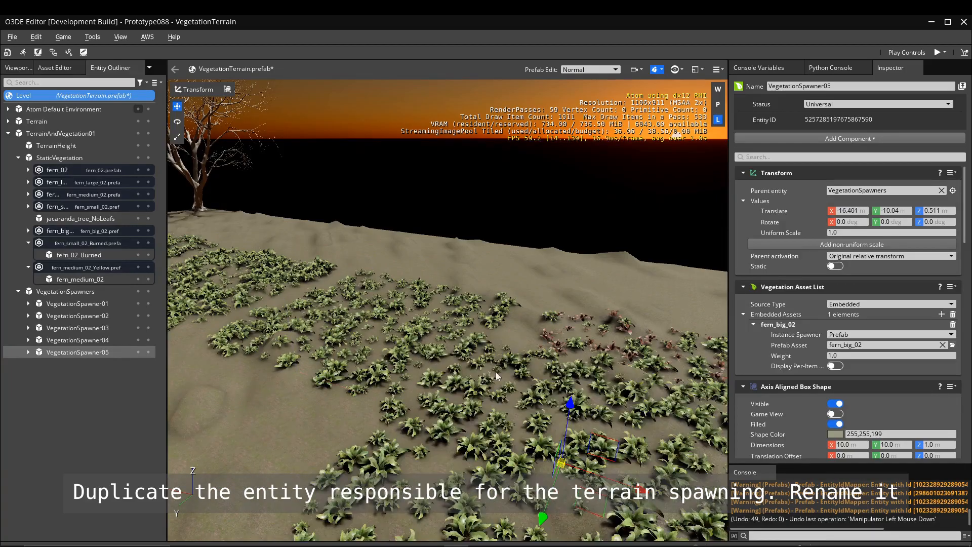
{"action": "scroll", "coordinate": [531, 407], "scroll_direction": "down", "scroll_amount": 6}
{"action": "left_click_drag", "start_coordinate": [530, 407], "coordinate": [479, 472]}
{"action": "left_click_drag", "start_coordinate": [535, 456], "coordinate": [473, 469]}
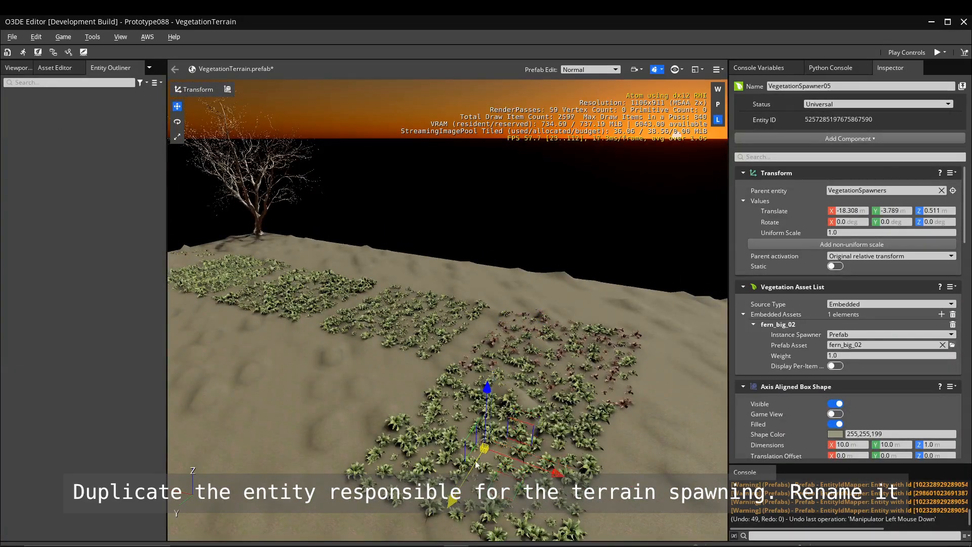
{"action": "right_click_drag", "start_coordinate": [473, 469], "coordinate": [572, 471]}
{"action": "left_click_drag", "start_coordinate": [382, 448], "coordinate": [372, 465]}
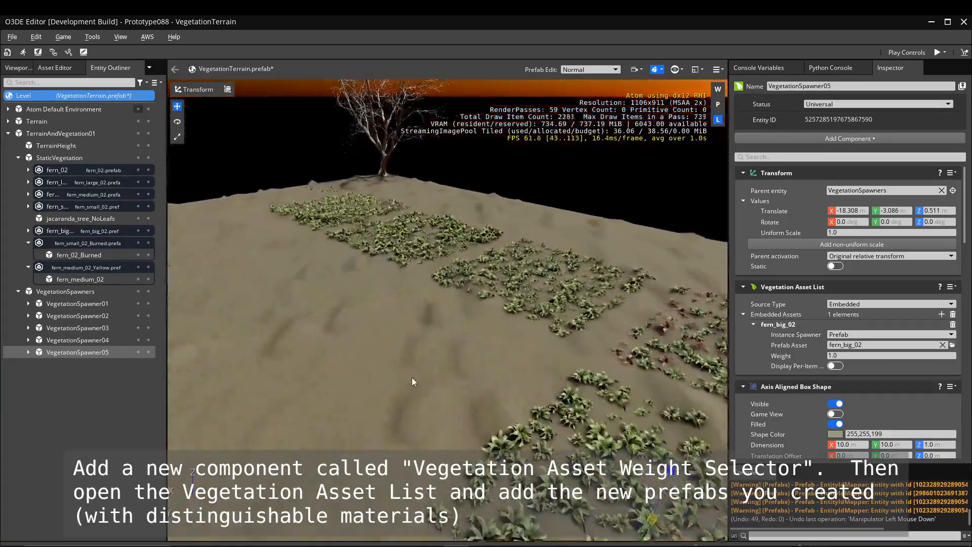
{"action": "right_click_drag", "start_coordinate": [412, 378], "coordinate": [489, 394]}
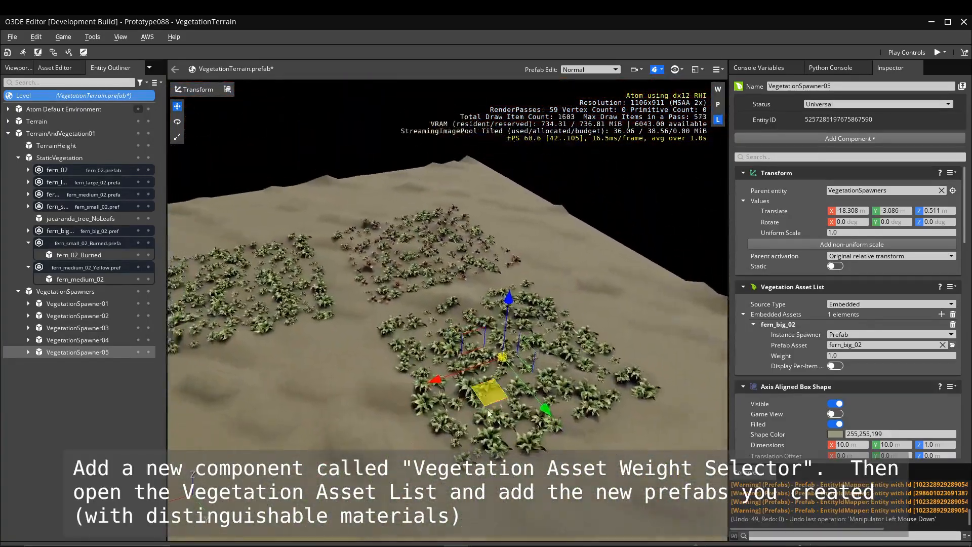
Step: Add a Vegetation Asset Weight Selector component to VegetationSpawner05
{"action": "left_click", "coordinate": [28, 352]}
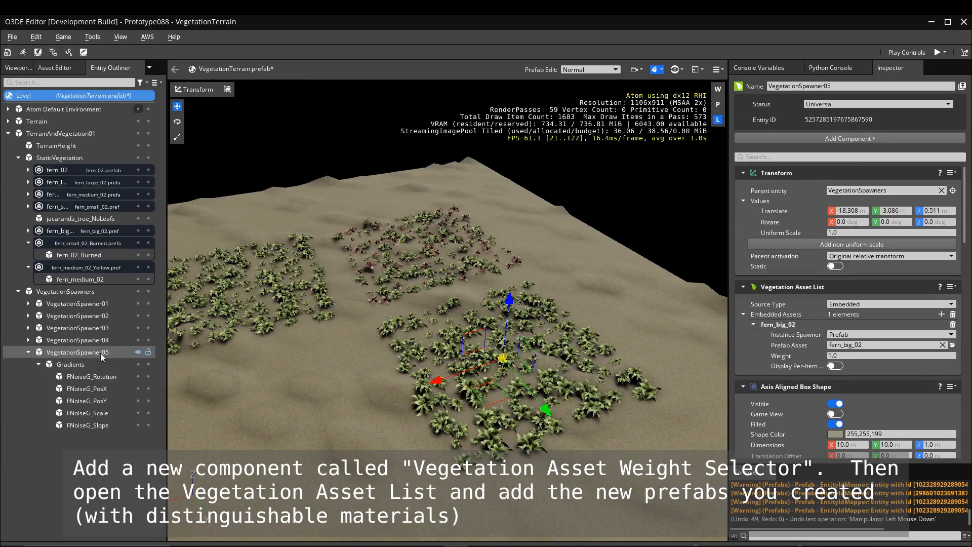
{"action": "left_click", "coordinate": [840, 138]}
{"action": "type", "text": "vegetation"}
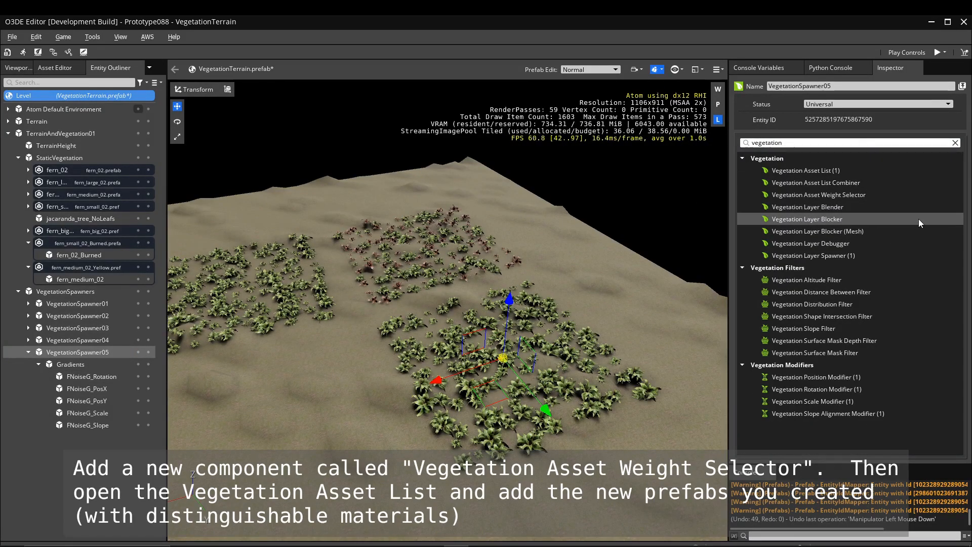
{"action": "left_click", "coordinate": [791, 196]}
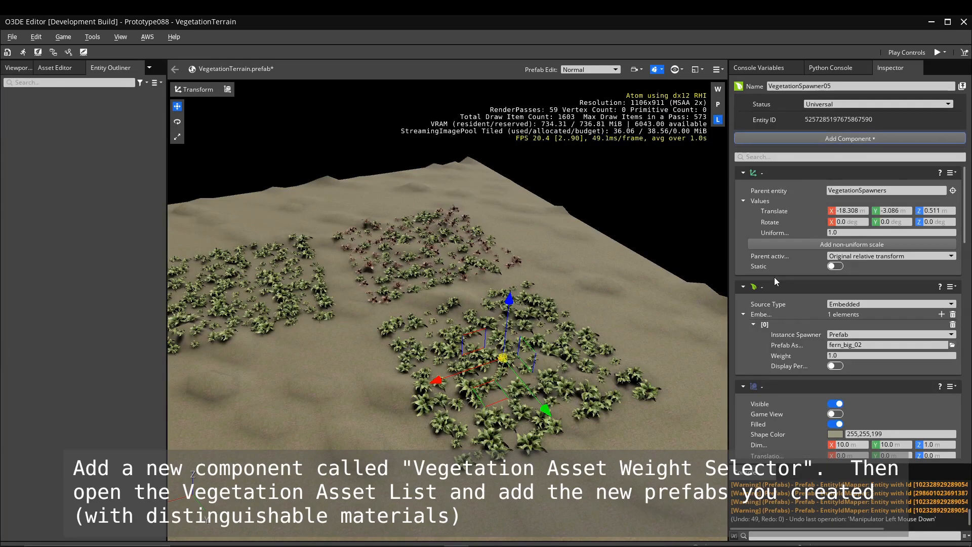
{"action": "scroll", "coordinate": [795, 354], "scroll_direction": "up", "scroll_amount": 9}
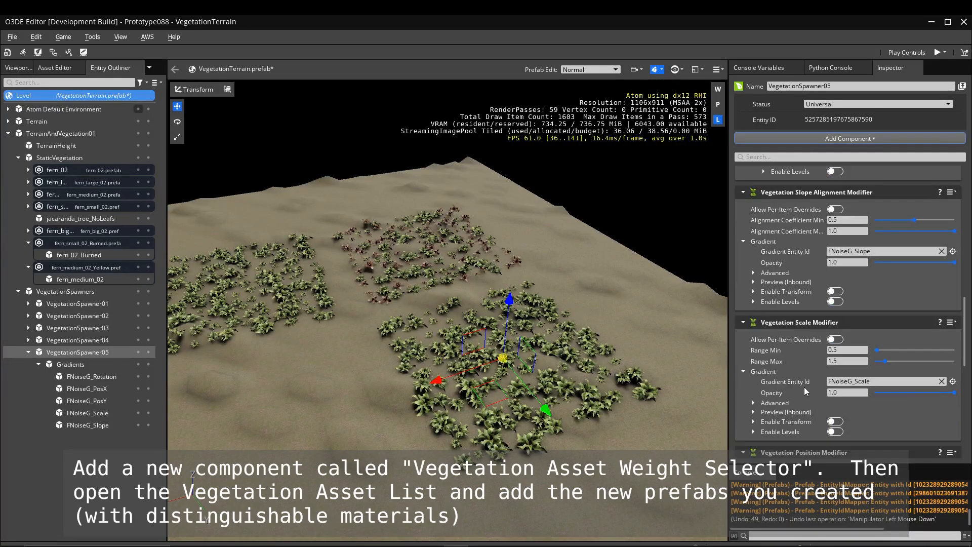
{"action": "scroll", "coordinate": [793, 302], "scroll_direction": "up", "scroll_amount": 8}
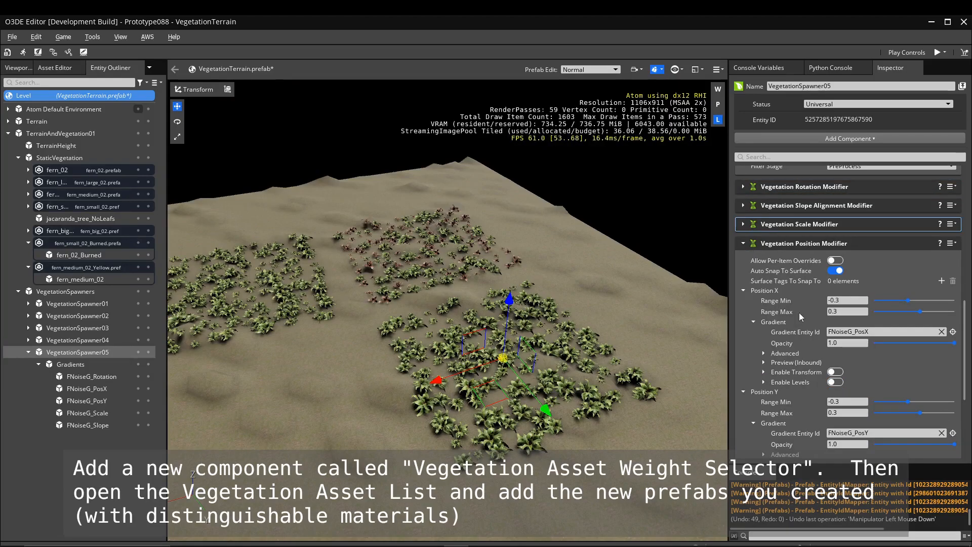
Step: Add two embedded assets to VegetationSpawner05's Vegetation Asset List and assign the fern_medium_02_Yellow prefab to the second one
{"action": "left_click", "coordinate": [743, 173]}
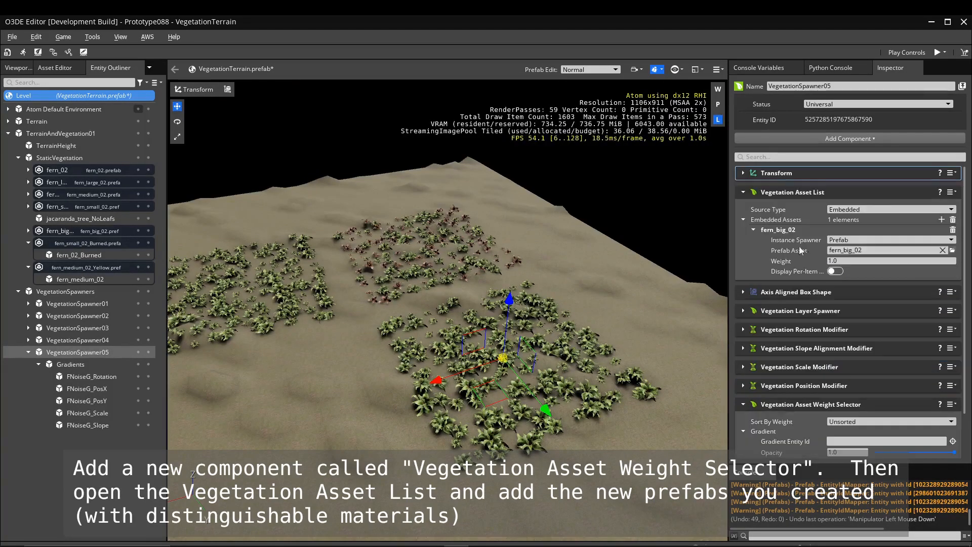
{"action": "left_click", "coordinate": [941, 220]}
{"action": "left_click", "coordinate": [941, 219]}
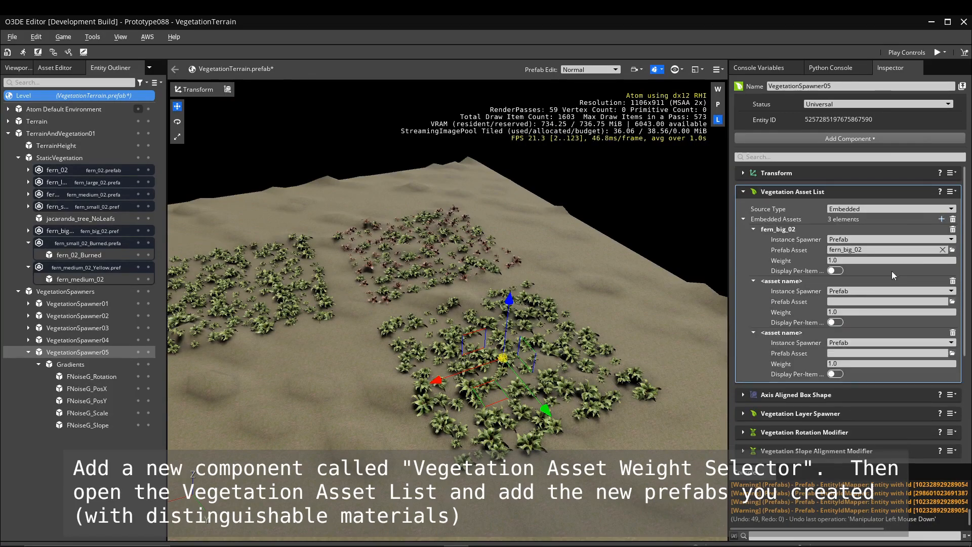
{"action": "left_click", "coordinate": [951, 301]}
{"action": "type", "text": "fern"}
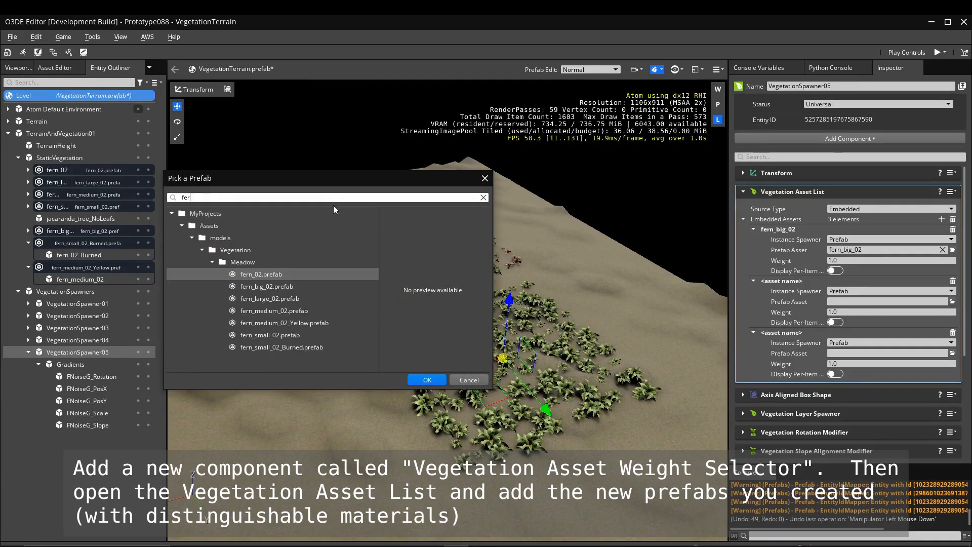
{"action": "left_click", "coordinate": [304, 322]}
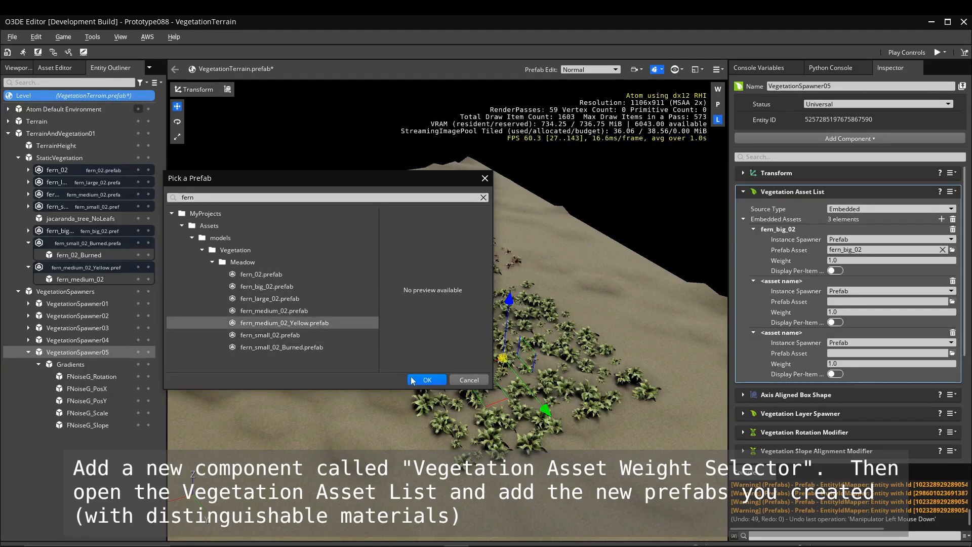
{"action": "left_click", "coordinate": [430, 379]}
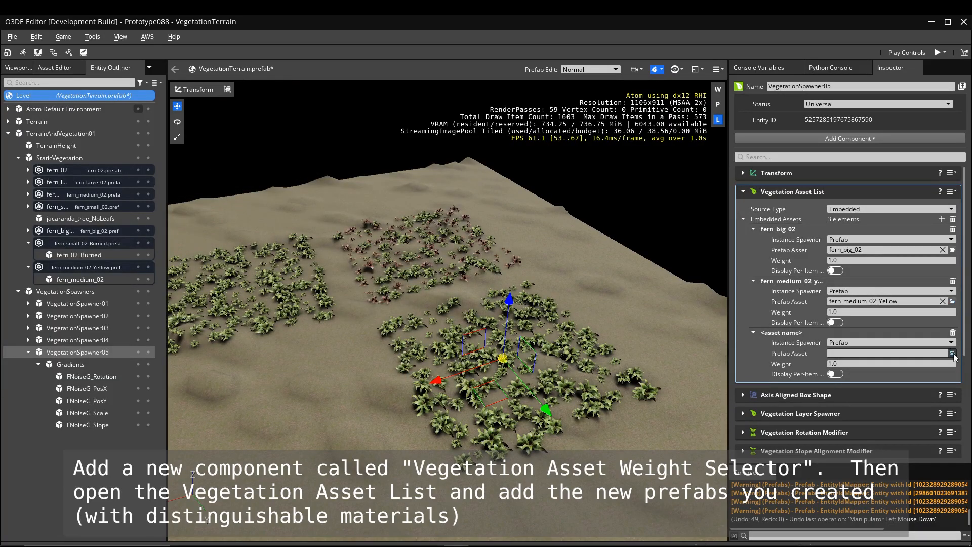
Step: Assign the fern_small_02_Burned prefab to the third embedded asset of VegetationSpawner05's Vegetation Asset List
{"action": "left_click", "coordinate": [951, 353]}
{"action": "type", "text": "fern"}
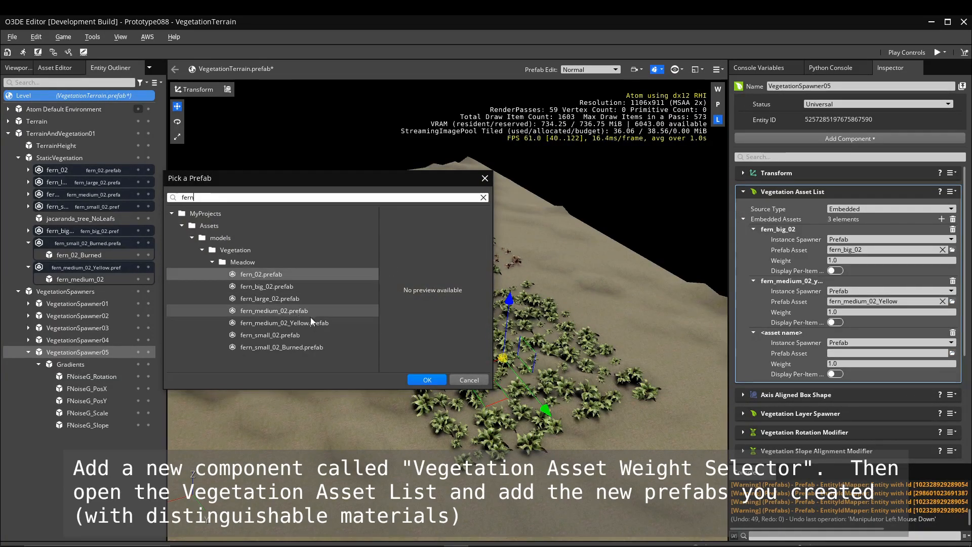
{"action": "left_click", "coordinate": [284, 347]}
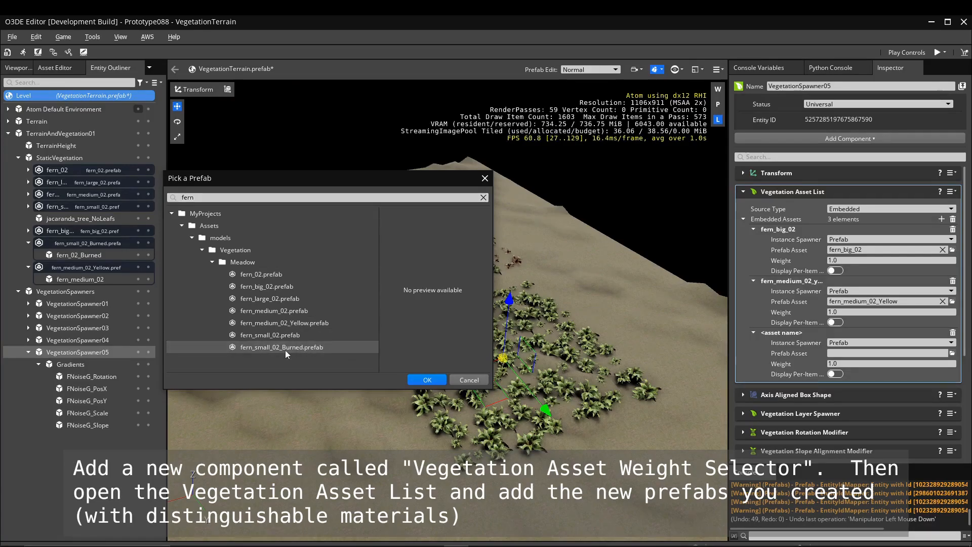
{"action": "left_click", "coordinate": [426, 379]}
{"action": "scroll", "coordinate": [798, 324], "scroll_direction": "down", "scroll_amount": 5}
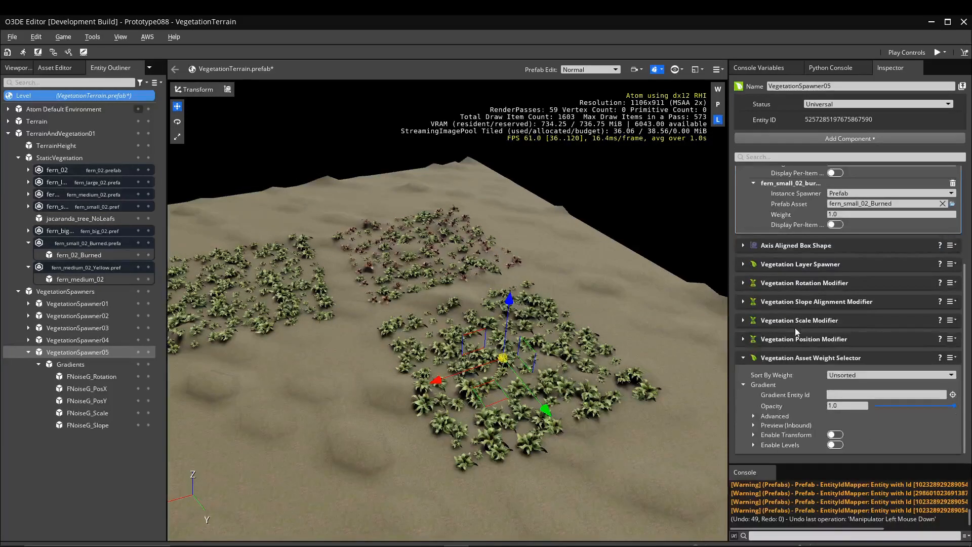
Step: Create a child entity under VegetationSpawner05's Gradients entity and name it FNoiseG_PrefabSelector
{"action": "left_click", "coordinate": [87, 366]}
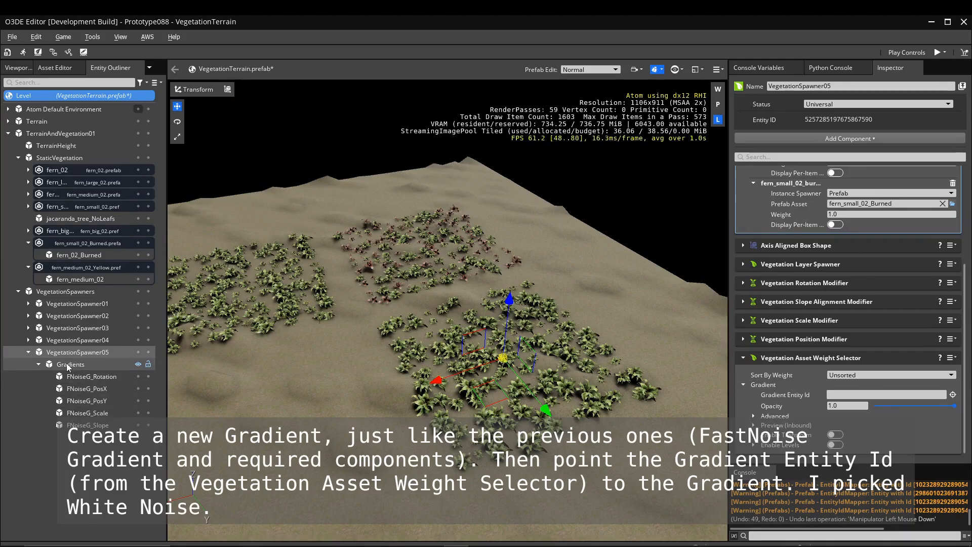
{"action": "right_click", "coordinate": [87, 366]}
{"action": "left_click", "coordinate": [106, 370]}
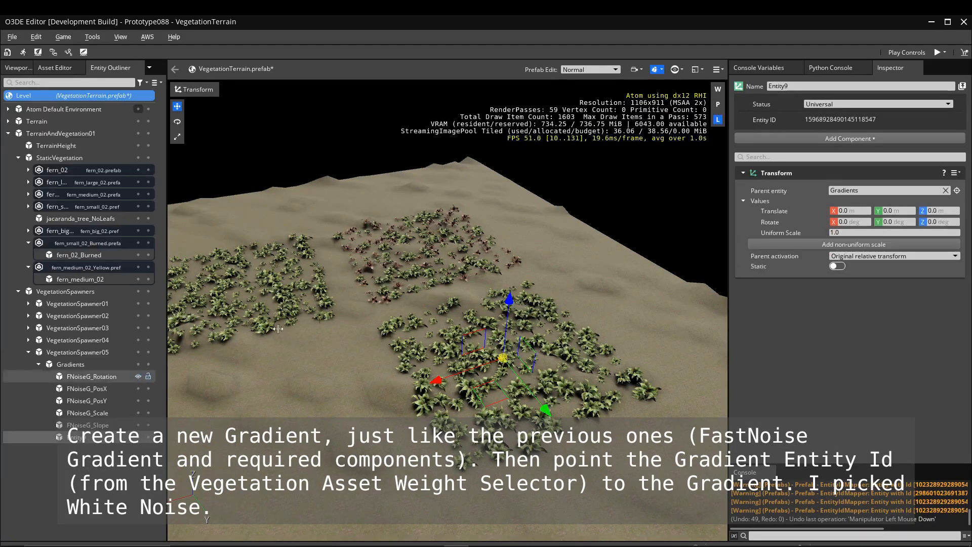
{"action": "double_click", "coordinate": [797, 86]}
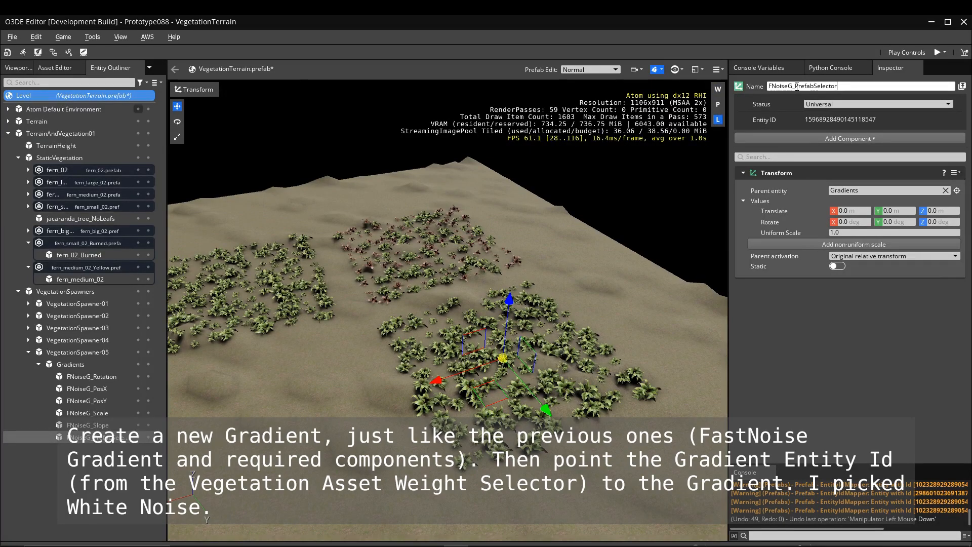
Step: Add a FastNoise Gradient to FNoiseG_PrefabSelector, with the required Gradient Transform Modifier and Axis Aligned Box Shape components
{"action": "left_click", "coordinate": [828, 137]}
{"action": "type", "text": "fast"}
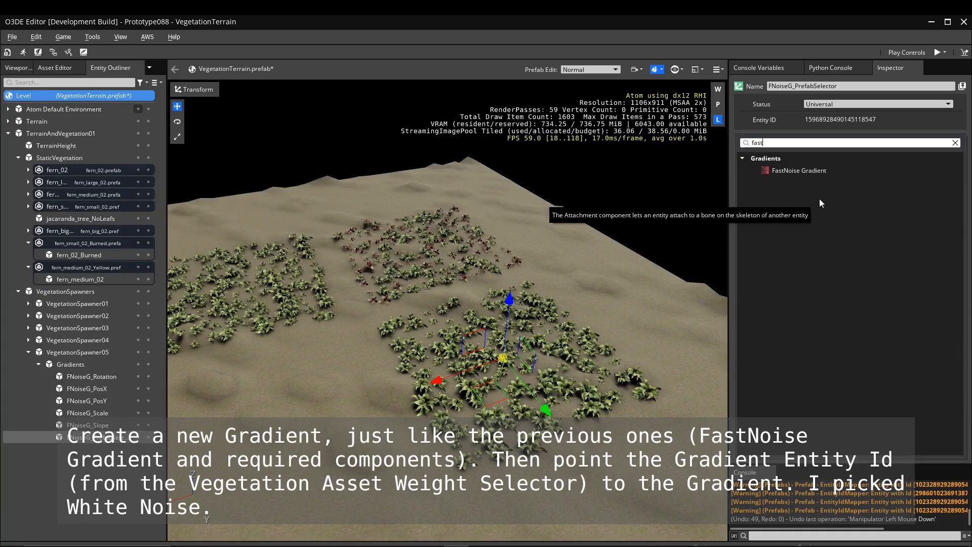
{"action": "left_click", "coordinate": [799, 170]}
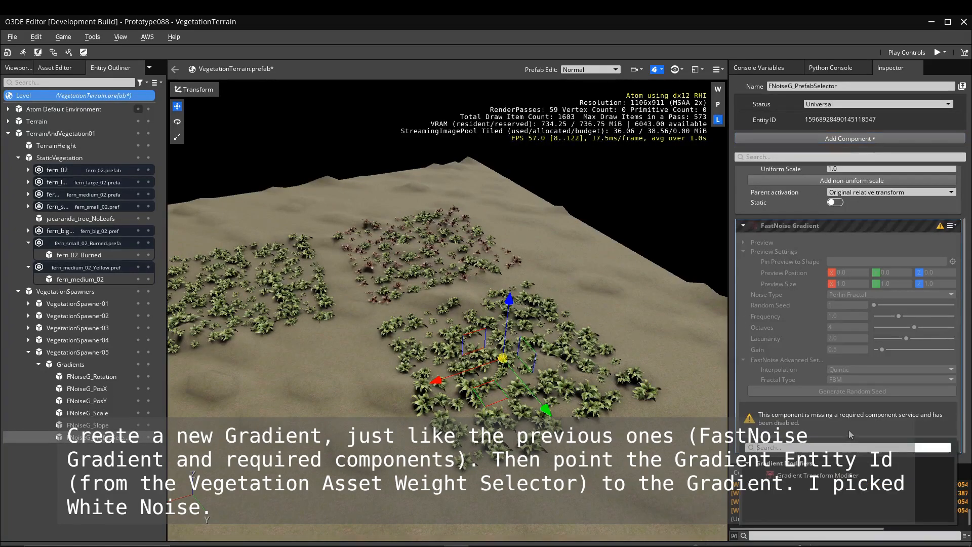
{"action": "left_click", "coordinate": [843, 443]}
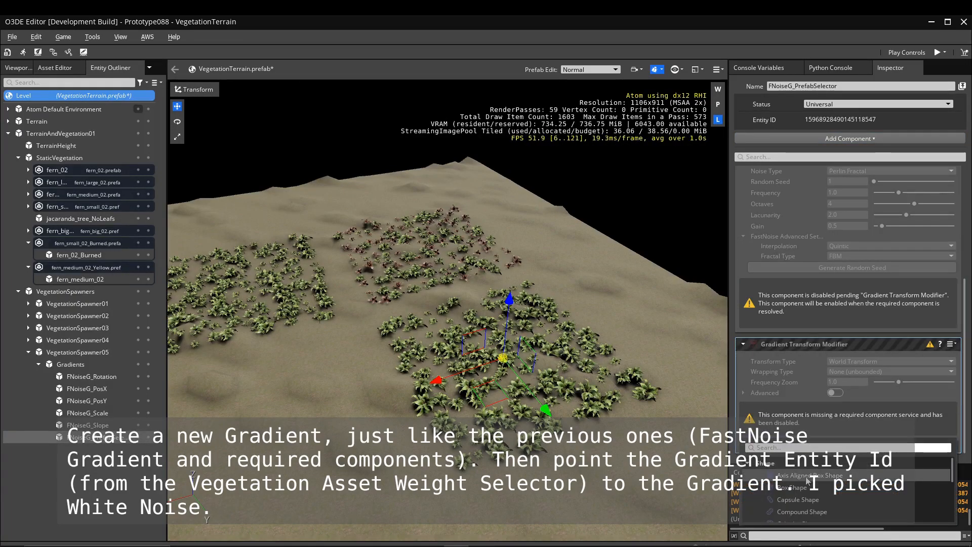
{"action": "left_click", "coordinate": [816, 481]}
Step: Pin the FastNoise Gradient preview of FNoiseG_PrefabSelector to the VegetationSpawner05 shape
{"action": "scroll", "coordinate": [798, 365], "scroll_direction": "up", "scroll_amount": 4}
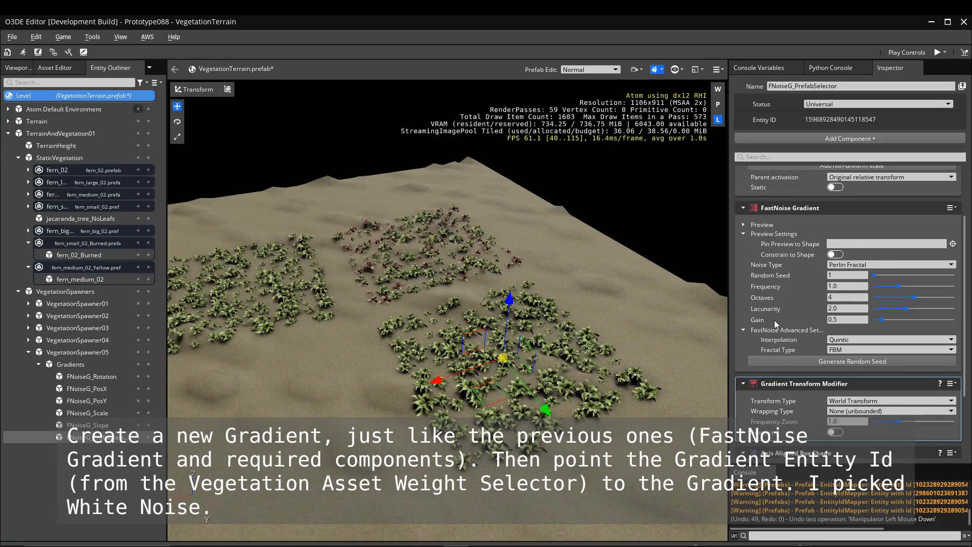
{"action": "scroll", "coordinate": [780, 339], "scroll_direction": "up", "scroll_amount": 2}
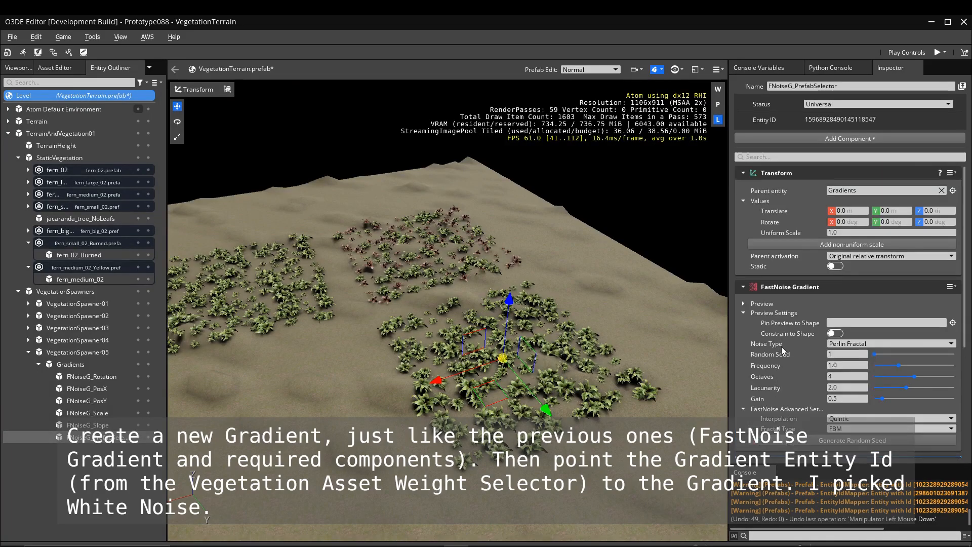
{"action": "left_click", "coordinate": [953, 323]}
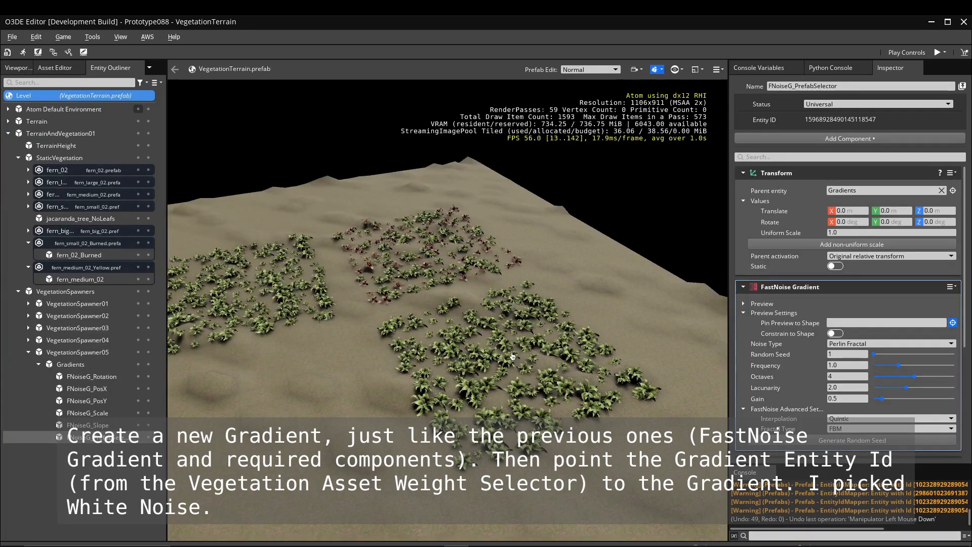
{"action": "left_click", "coordinate": [77, 352]}
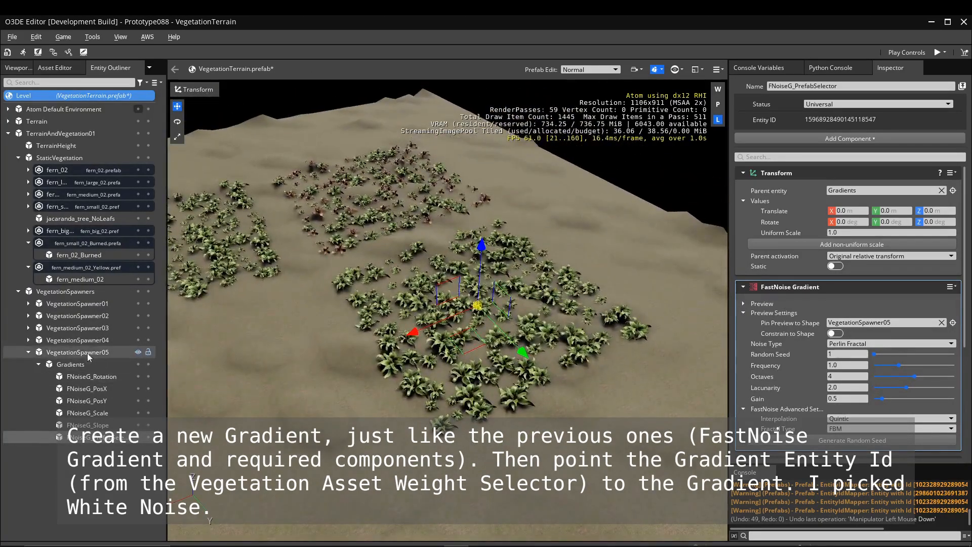
Step: Set the Gradient Entity Id of VegetationSpawner05's Vegetation Asset Weight Selector to FNoiseG_PrefabSelector
{"action": "left_click", "coordinate": [88, 354]}
{"action": "scroll", "coordinate": [795, 318], "scroll_direction": "down", "scroll_amount": 5}
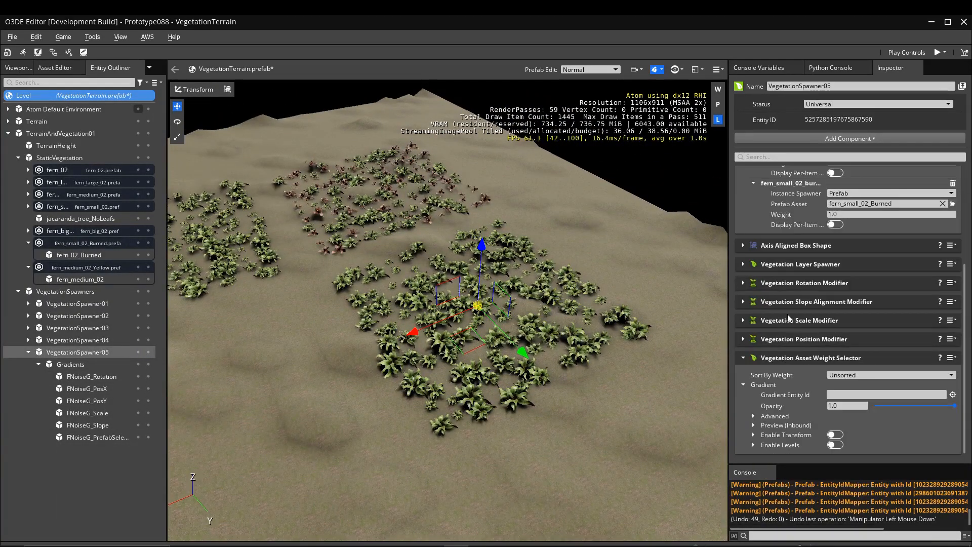
{"action": "left_click", "coordinate": [954, 395]}
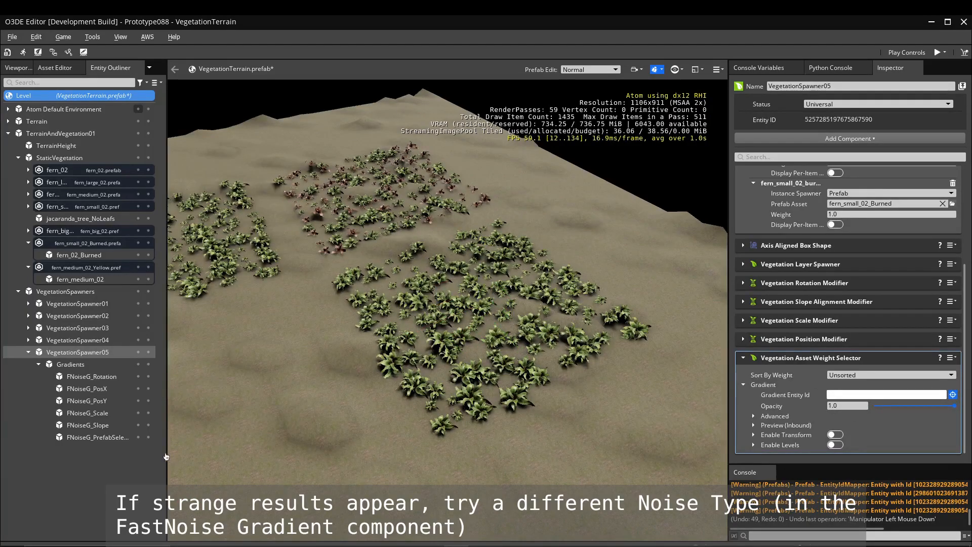
{"action": "left_click", "coordinate": [96, 437]}
Step: Set the noise type of FNoiseG_PrefabSelector's FastNoise Gradient to White Noise and save the level
{"action": "mouse_move", "coordinate": [561, 430]}
{"action": "right_mouse_down"}
{"action": "mouse_move", "coordinate": [506, 441]}
{"action": "mouse_move", "coordinate": [561, 430]}
{"action": "mouse_move", "coordinate": [554, 412]}
{"action": "right_mouse_up"}
{"action": "scroll", "coordinate": [557, 434], "scroll_direction": "up", "scroll_amount": 5}
{"action": "scroll", "coordinate": [554, 431], "scroll_direction": "down", "scroll_amount": 3}
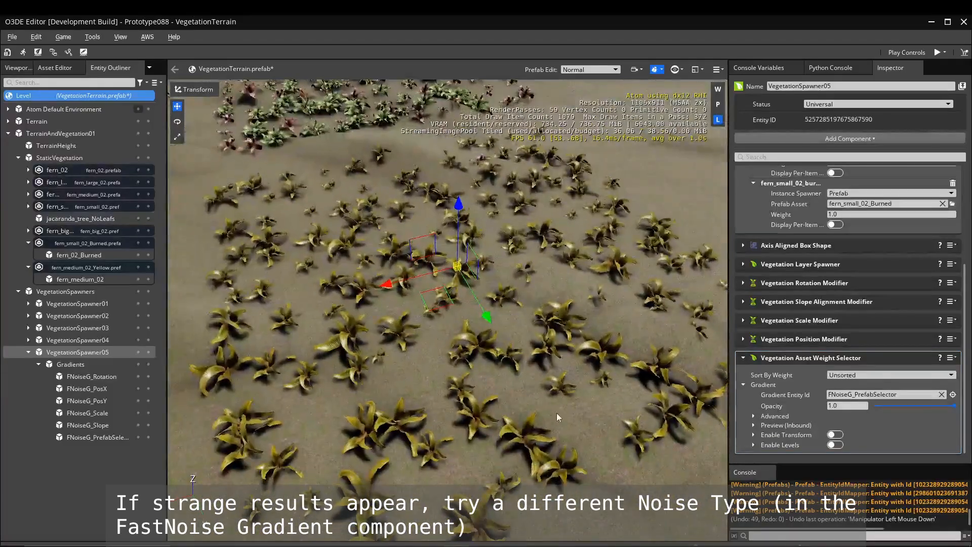
{"action": "double_click", "coordinate": [99, 435]}
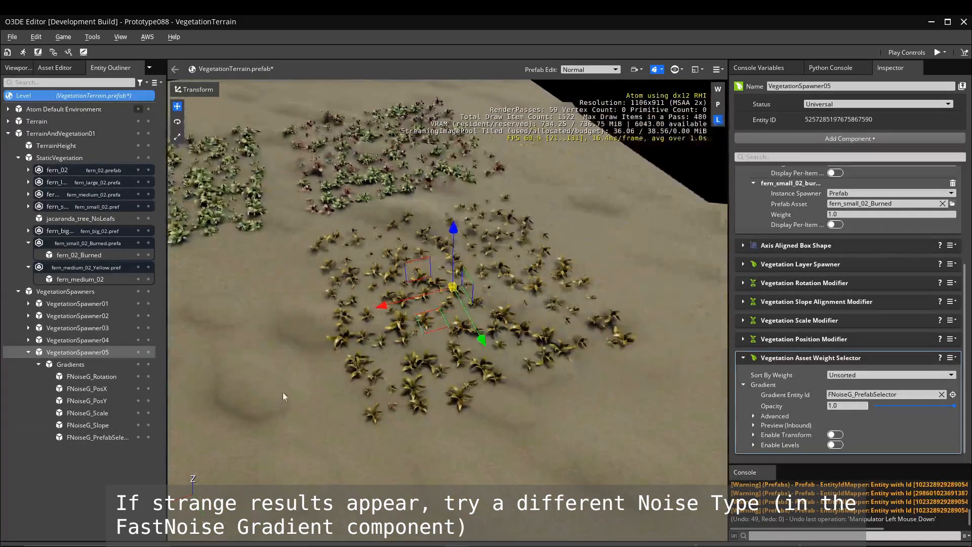
{"action": "scroll", "coordinate": [812, 343], "scroll_direction": "up", "scroll_amount": 2}
{"action": "left_click", "coordinate": [890, 247]}
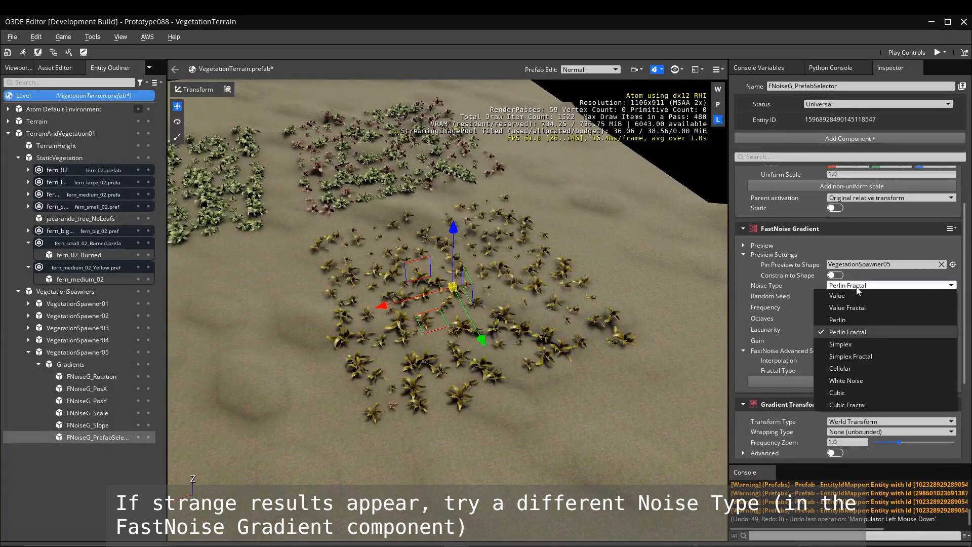
{"action": "left_click", "coordinate": [851, 382]}
{"action": "right_click_drag", "start_coordinate": [569, 417], "coordinate": [570, 414]}
{"action": "key", "text": "ctrl+s"}
Step: Examine the mix of green, yellow and burned ferns spawned by VegetationSpawner05, from a distance and close up
{"action": "right_click_drag", "start_coordinate": [581, 363], "coordinate": [575, 381]}
{"action": "key", "text": "w"}
{"action": "scroll", "coordinate": [575, 380], "scroll_direction": "down", "scroll_amount": 5}
{"action": "left_click", "coordinate": [608, 450]}
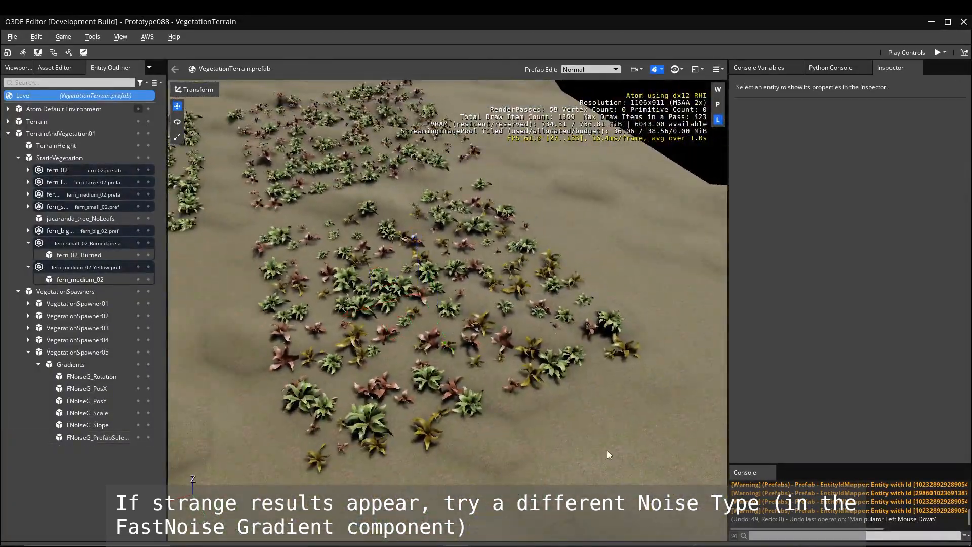
{"action": "scroll", "coordinate": [603, 449], "scroll_direction": "down", "scroll_amount": 5}
{"action": "scroll", "coordinate": [436, 370], "scroll_direction": "up", "scroll_amount": 10}
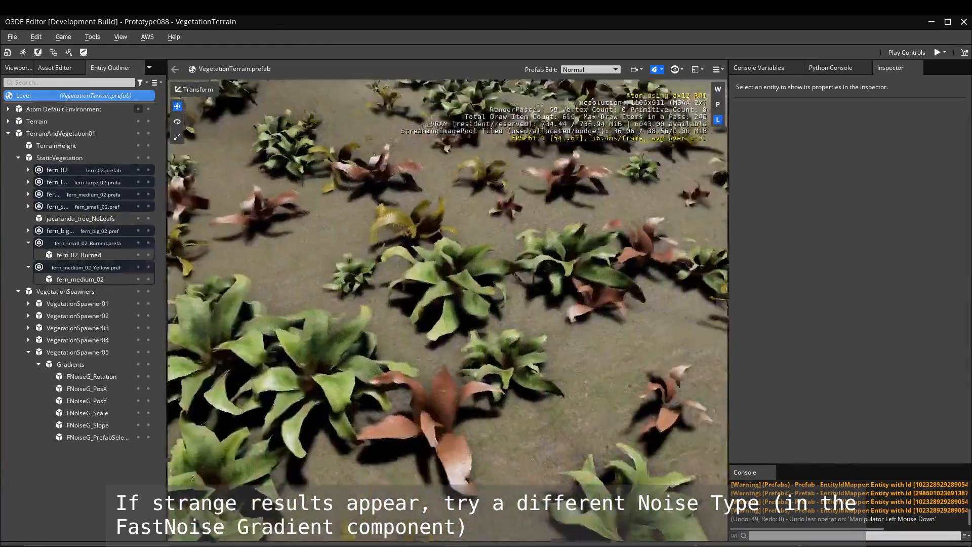
{"action": "right_click_drag", "start_coordinate": [448, 310], "coordinate": [451, 246]}
{"action": "right_click_drag", "start_coordinate": [395, 441], "coordinate": [423, 405]}
{"action": "scroll", "coordinate": [463, 420], "scroll_direction": "up", "scroll_amount": 3}
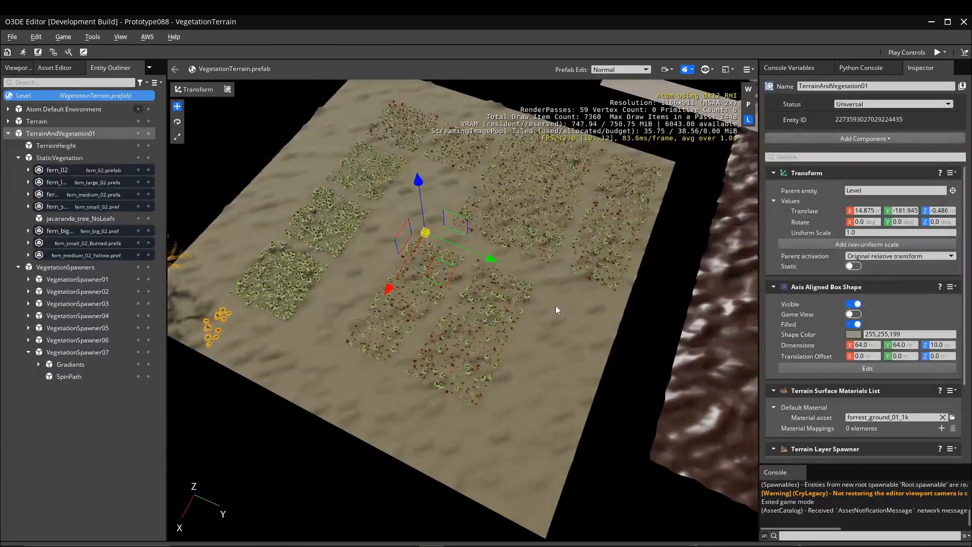
Step: Examine the fern-free paths through the vegetation areas of TerrainAndVegetation01, from a distance and close up
{"action": "scroll", "coordinate": [519, 355], "scroll_direction": "up", "scroll_amount": 3}
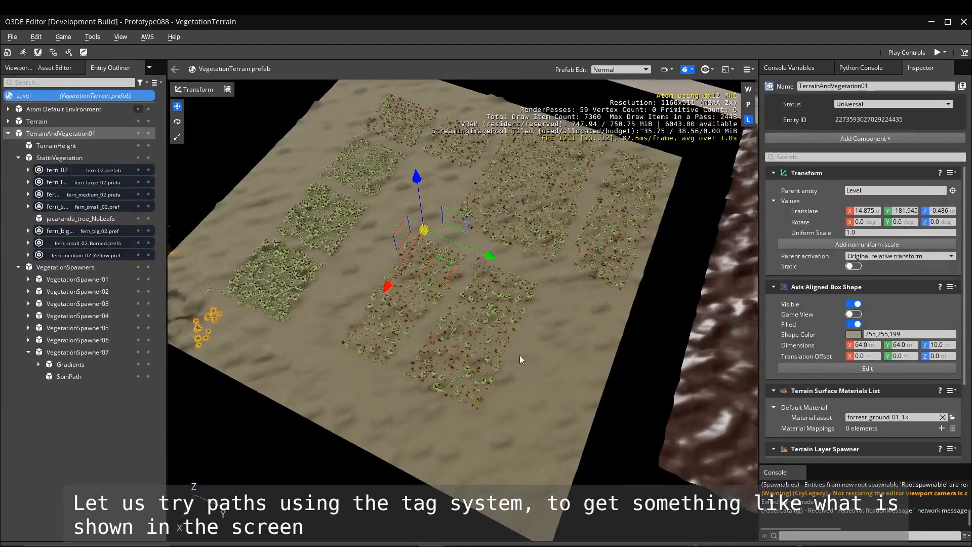
{"action": "scroll", "coordinate": [515, 361], "scroll_direction": "up", "scroll_amount": 3}
{"action": "scroll", "coordinate": [283, 345], "scroll_direction": "up", "scroll_amount": 2}
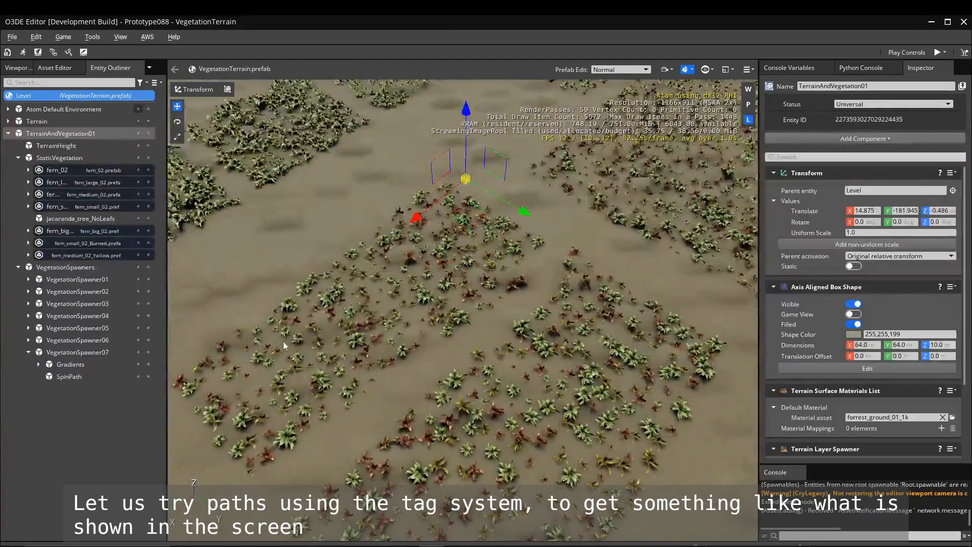
{"action": "scroll", "coordinate": [570, 290], "scroll_direction": "down", "scroll_amount": 5}
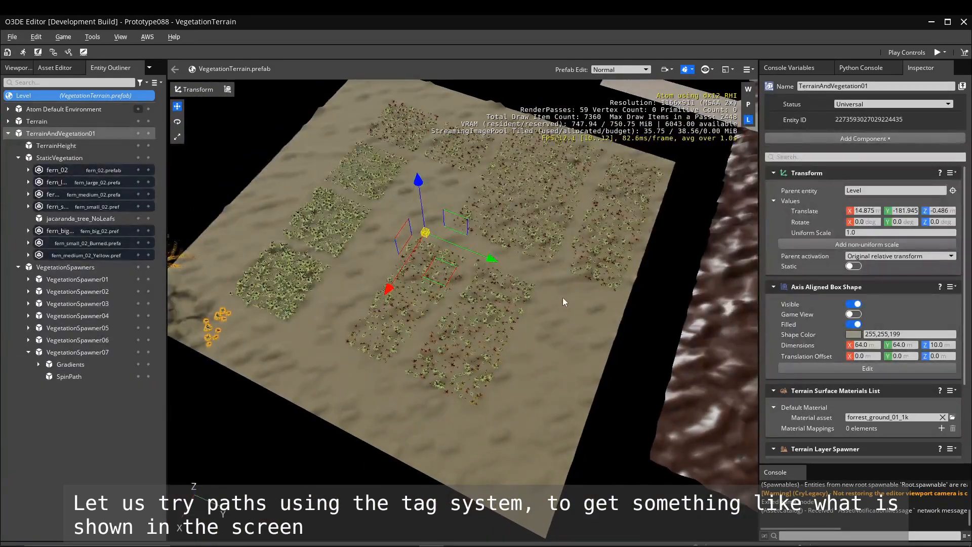
{"action": "scroll", "coordinate": [526, 359], "scroll_direction": "up", "scroll_amount": 6}
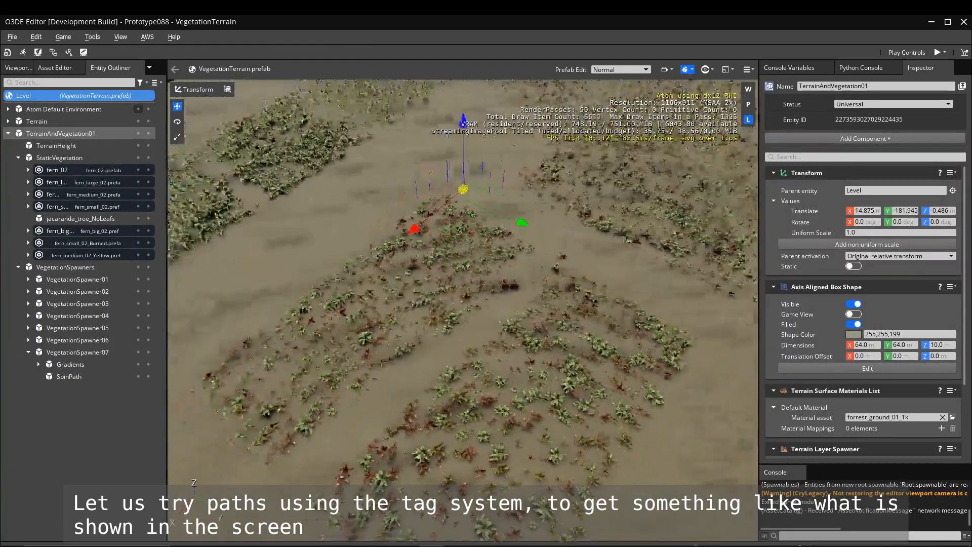
{"action": "scroll", "coordinate": [570, 291], "scroll_direction": "down", "scroll_amount": 5}
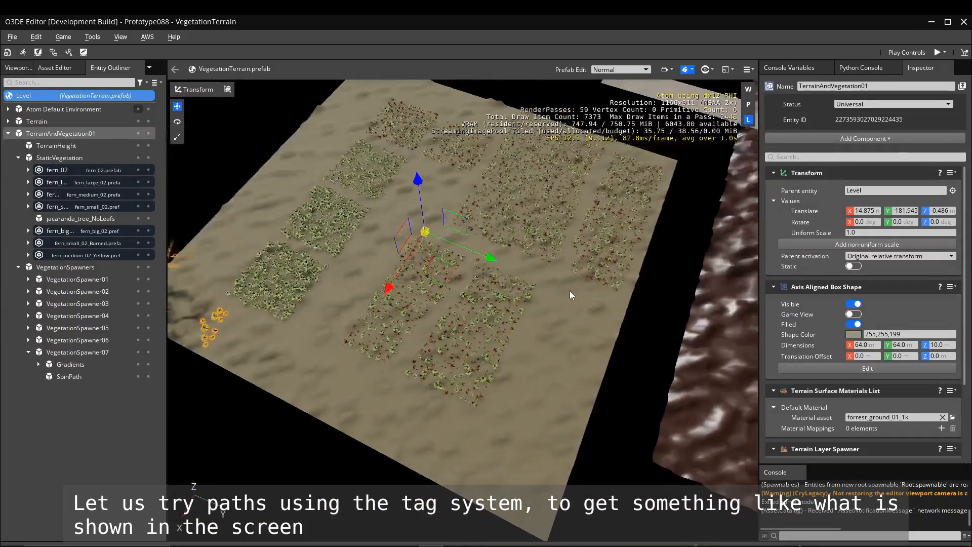
{"action": "scroll", "coordinate": [522, 354], "scroll_direction": "up", "scroll_amount": 4}
{"action": "scroll", "coordinate": [514, 356], "scroll_direction": "up", "scroll_amount": 4}
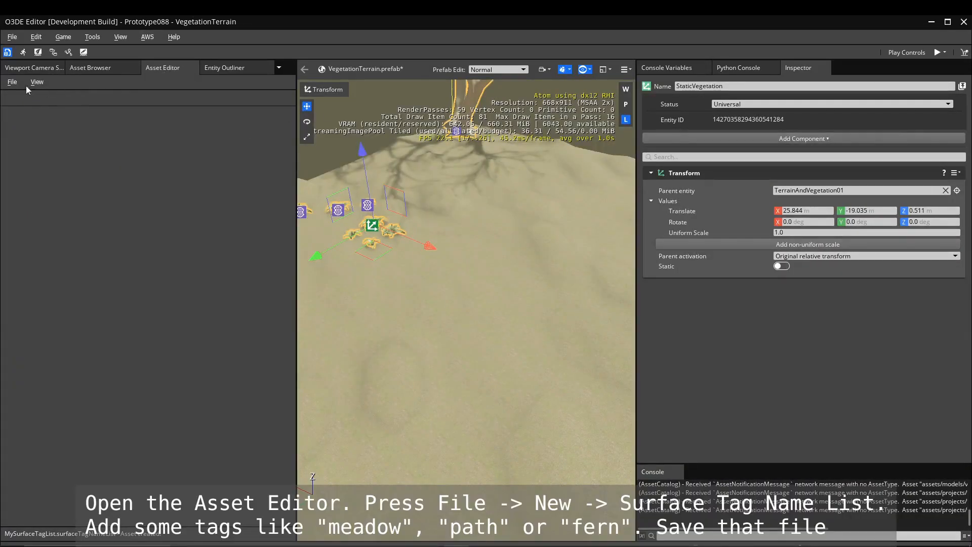
Step: Open the existing surface tag name list mysurfacetaglist.surfacetagnamelist in the Asset Editor
{"action": "left_click", "coordinate": [12, 81]}
{"action": "mouse_move", "coordinate": [36, 97]}
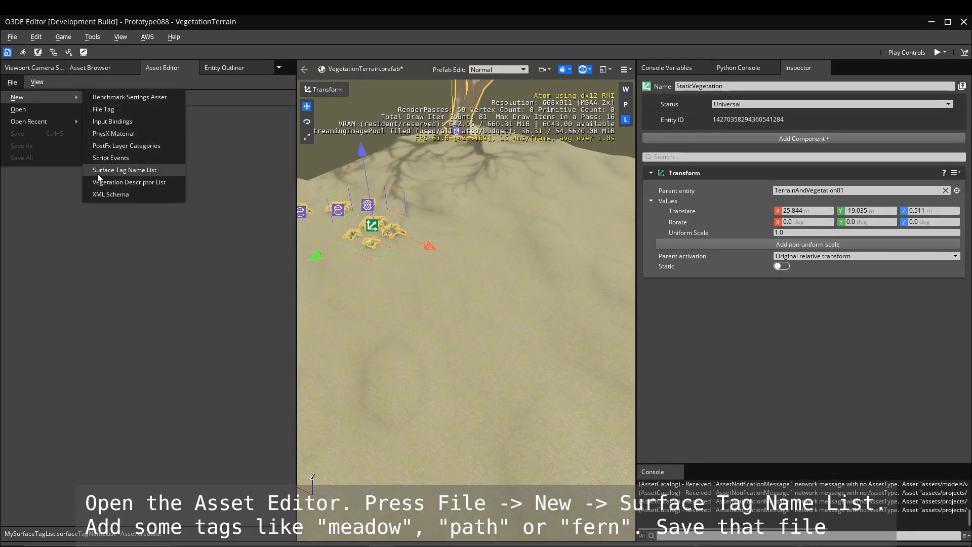
{"action": "left_click", "coordinate": [38, 109]}
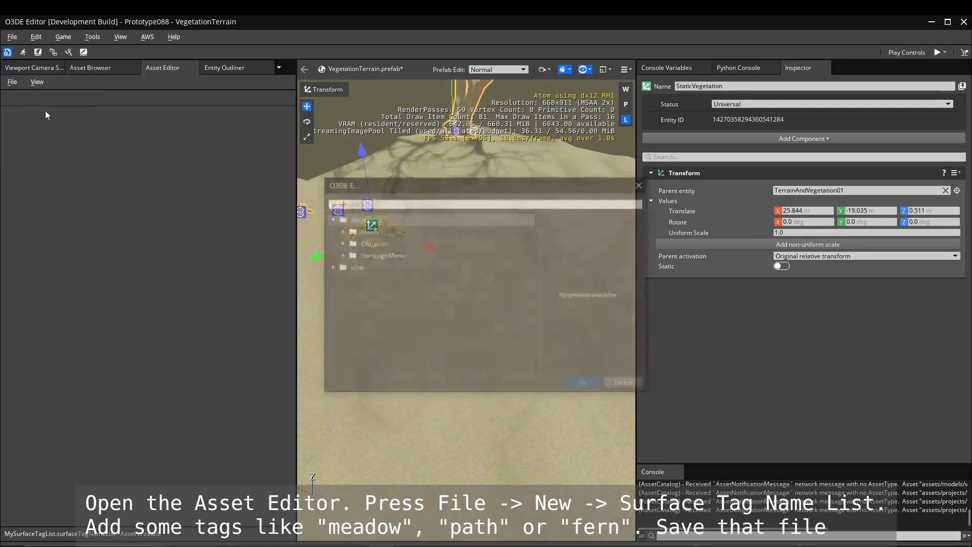
{"action": "type", "text": "surfa"}
{"action": "left_click", "coordinate": [435, 266]}
{"action": "double_click", "coordinate": [436, 267]}
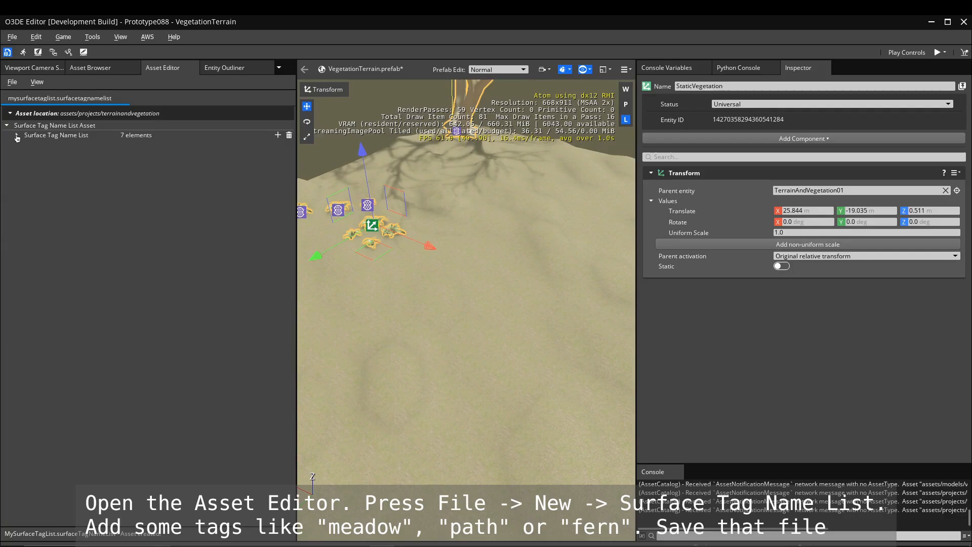
Step: Review the tag names defined in the Surface Tag Name List, then return to the level's entities
{"action": "left_click", "coordinate": [17, 136]}
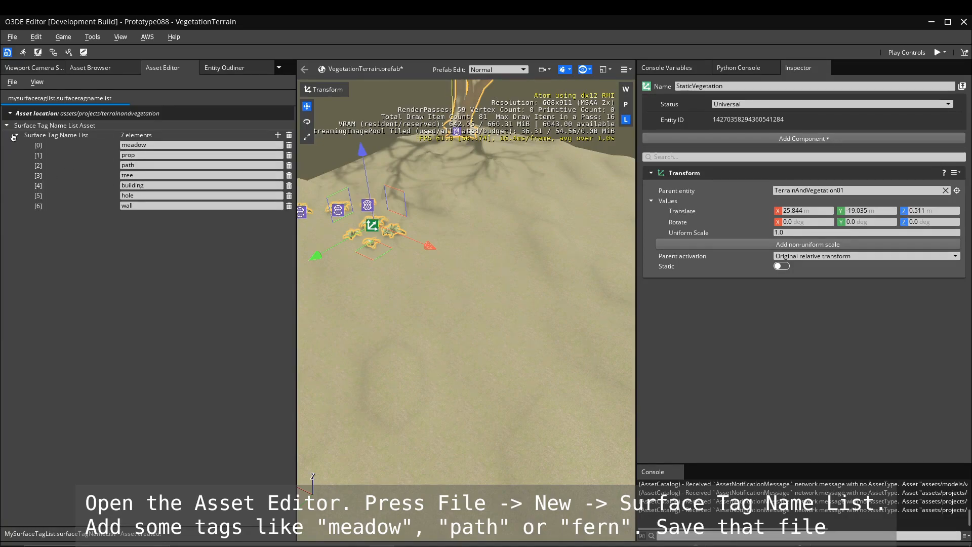
{"action": "left_click", "coordinate": [19, 135]}
{"action": "left_click", "coordinate": [7, 125]}
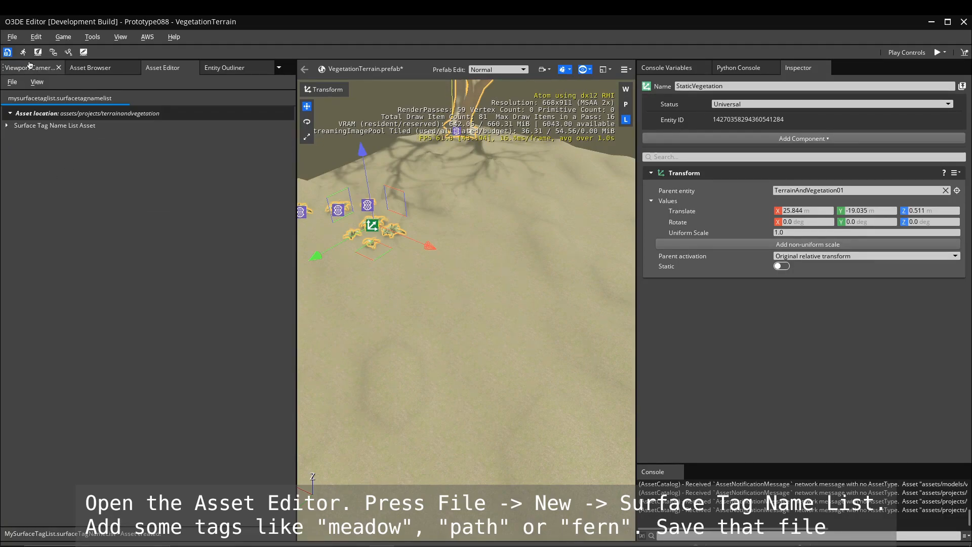
{"action": "left_click", "coordinate": [32, 70]}
{"action": "left_click", "coordinate": [130, 70]}
{"action": "left_click", "coordinate": [197, 67]}
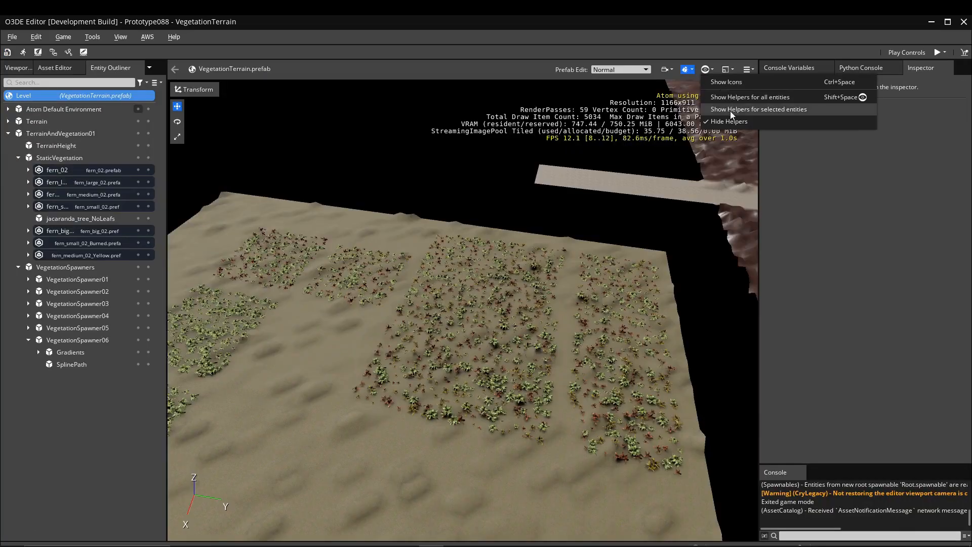
Step: Duplicate VegetationSpawner05, naming the copy VegetationSpawner07 and ordering it after VegetationSpawner06
{"action": "left_click", "coordinate": [730, 109]}
{"action": "left_click", "coordinate": [77, 328]}
{"action": "right_click", "coordinate": [77, 328]}
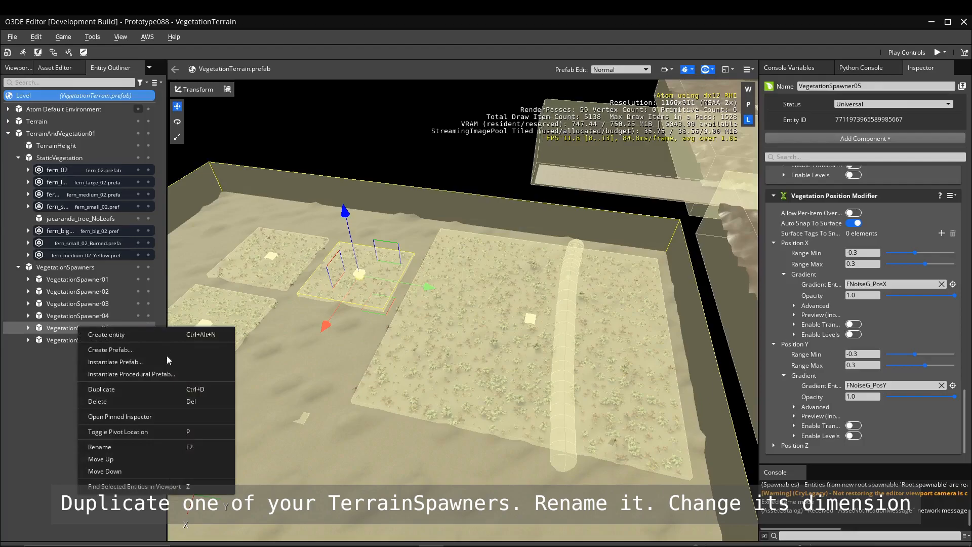
{"action": "left_click", "coordinate": [101, 363]}
{"action": "double_click", "coordinate": [110, 339]}
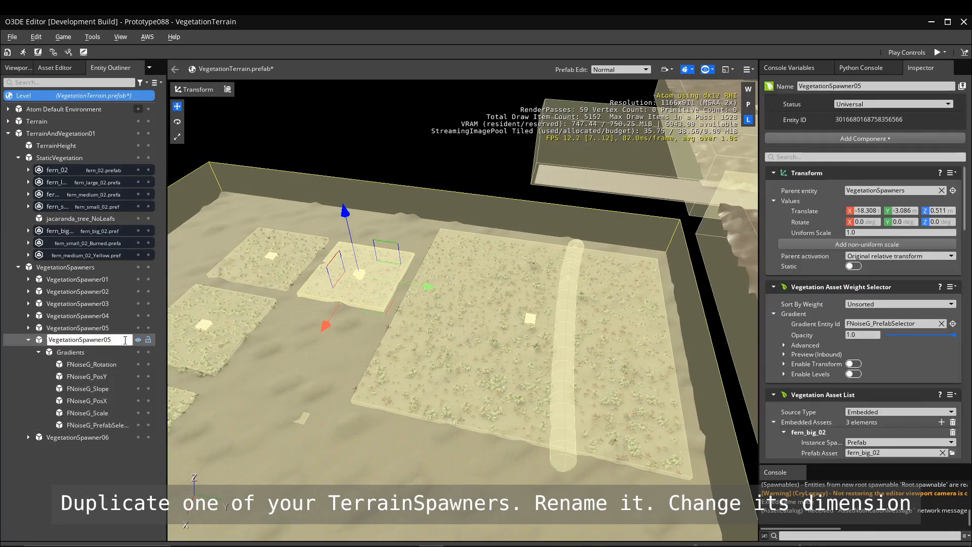
{"action": "key", "text": "Return"}
{"action": "left_click_drag", "start_coordinate": [65, 342], "coordinate": [60, 358]}
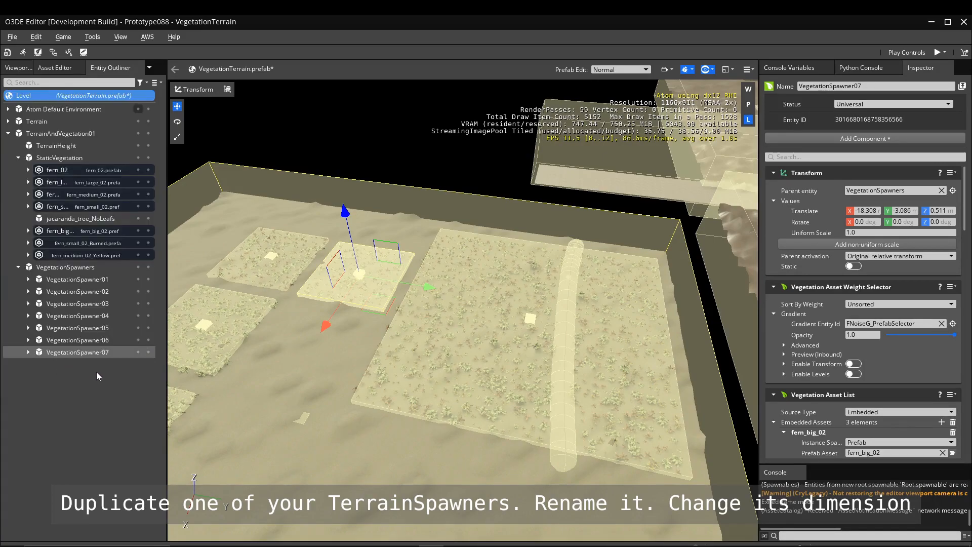
Step: Move VegetationSpawner07 to an empty area of the terrain, at about X 11.4 m, Y 8.9 m
{"action": "left_click_drag", "start_coordinate": [334, 315], "coordinate": [517, 471]}
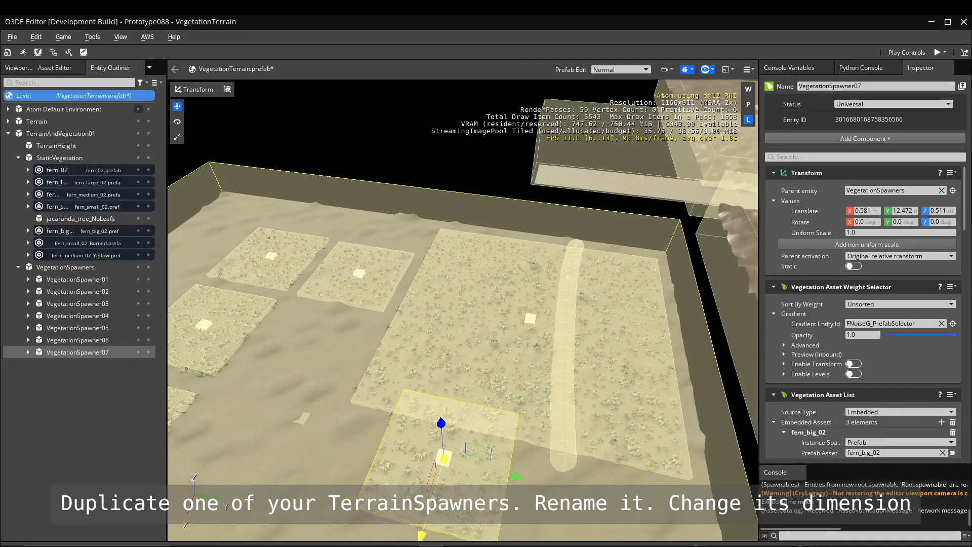
{"action": "left_click_drag", "start_coordinate": [437, 480], "coordinate": [421, 537]}
{"action": "scroll", "coordinate": [438, 441], "scroll_direction": "down", "scroll_amount": 5}
{"action": "left_click_drag", "start_coordinate": [438, 441], "coordinate": [396, 482]}
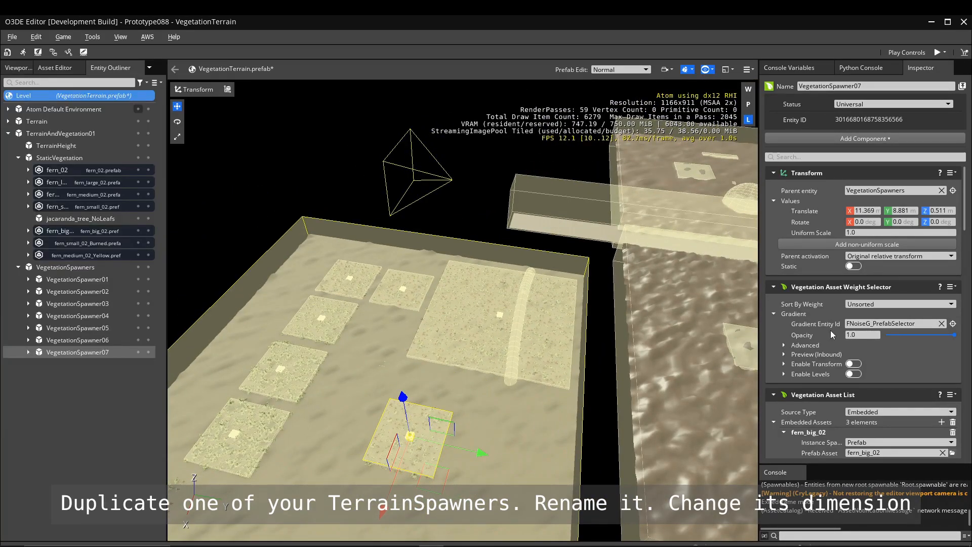
Step: Set the X and Y dimensions of VegetationSpawner07's Axis Aligned Box Shape to 20 m
{"action": "scroll", "coordinate": [833, 334], "scroll_direction": "down", "scroll_amount": 10}
{"action": "double_click", "coordinate": [864, 232]}
{"action": "type", "text": "20"}
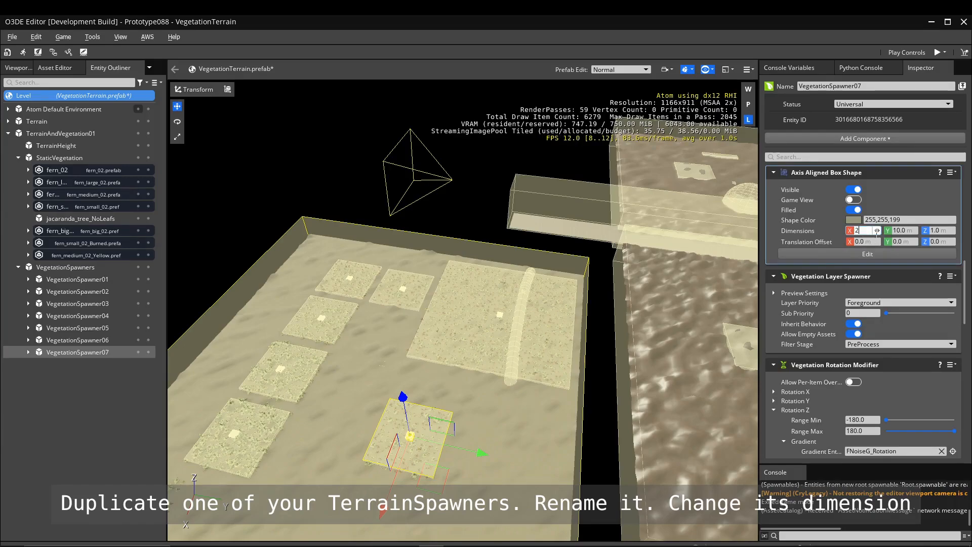
{"action": "key", "text": "Tab"}
{"action": "type", "text": "20"}
{"action": "key", "text": "Return"}
Step: Add a Vegetation Surface Mask Filter component to VegetationSpawner07
{"action": "scroll", "coordinate": [449, 455], "scroll_direction": "up", "scroll_amount": 3}
{"action": "scroll", "coordinate": [467, 378], "scroll_direction": "up", "scroll_amount": 5}
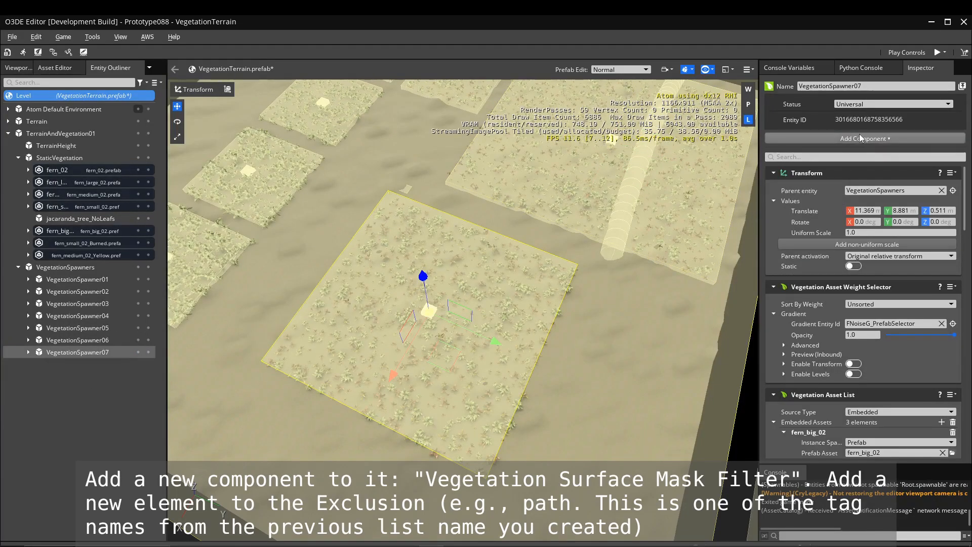
{"action": "left_click", "coordinate": [859, 137]}
{"action": "type", "text": "vegetation surfa"}
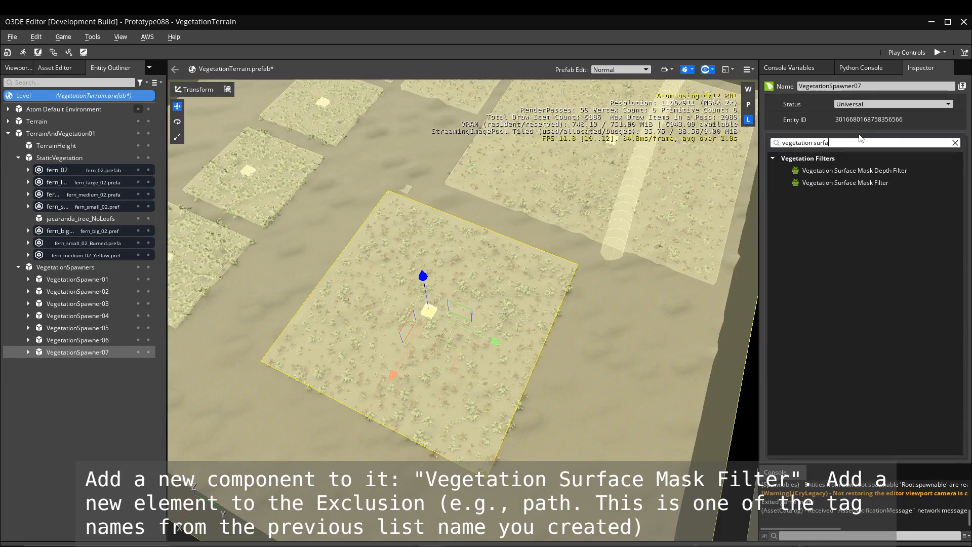
{"action": "left_click", "coordinate": [857, 183]}
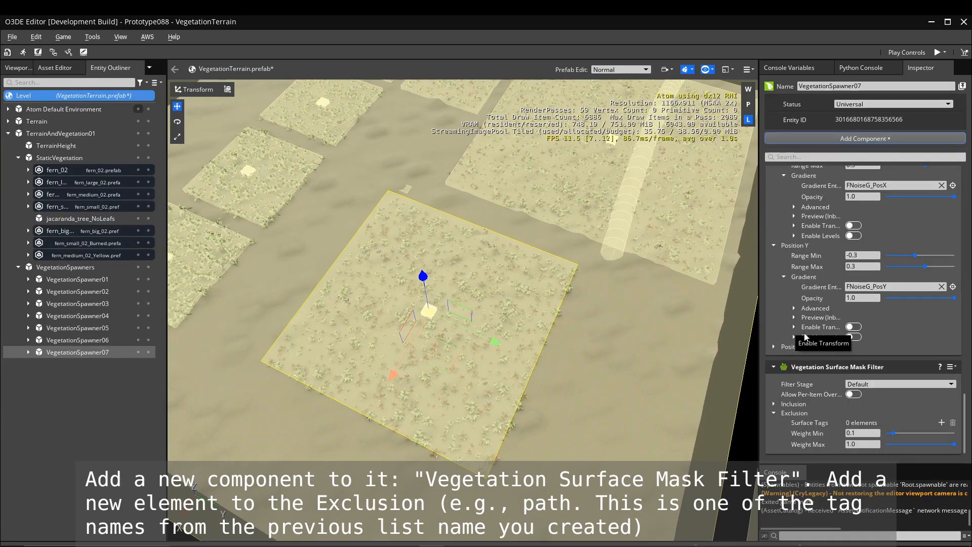
Step: Add the surface tag path to the Exclusion tags of VegetationSpawner07's Vegetation Surface Mask Filter
{"action": "left_click", "coordinate": [775, 415]}
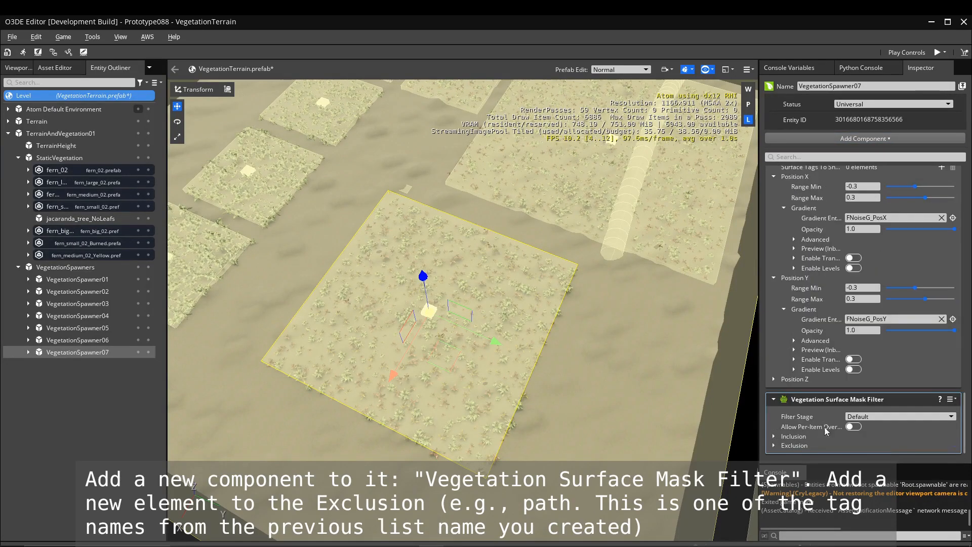
{"action": "left_click", "coordinate": [774, 445]}
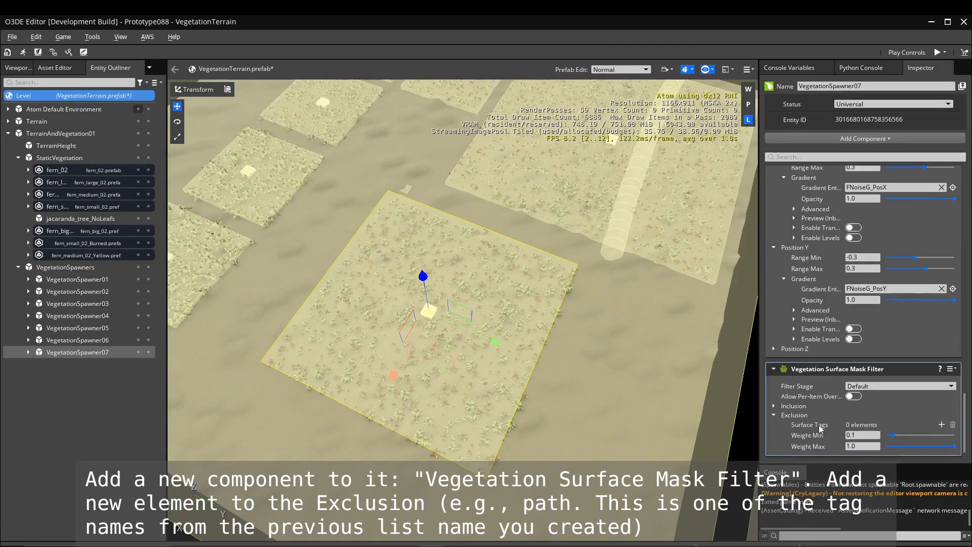
{"action": "left_click", "coordinate": [941, 422]}
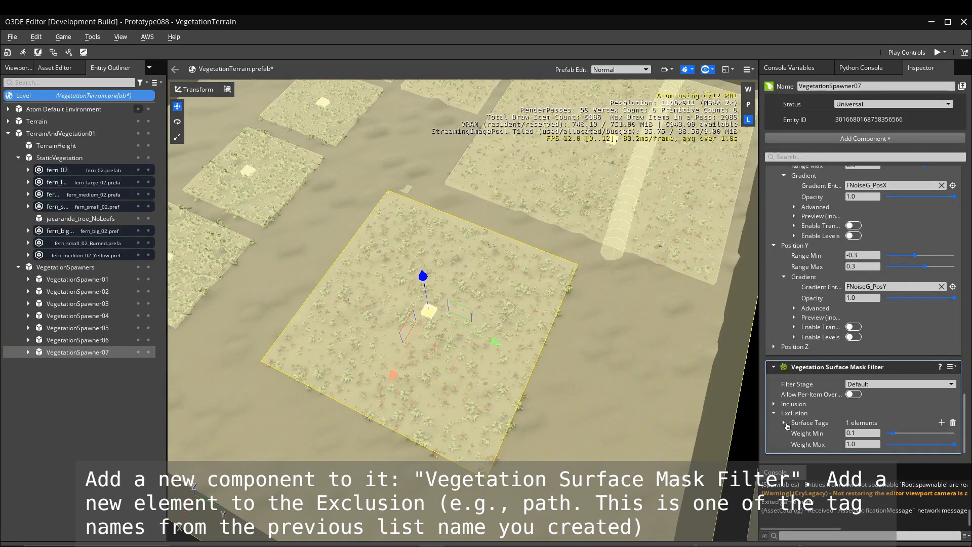
{"action": "left_click", "coordinate": [785, 424]}
{"action": "left_click", "coordinate": [874, 424]}
{"action": "left_click", "coordinate": [858, 364]}
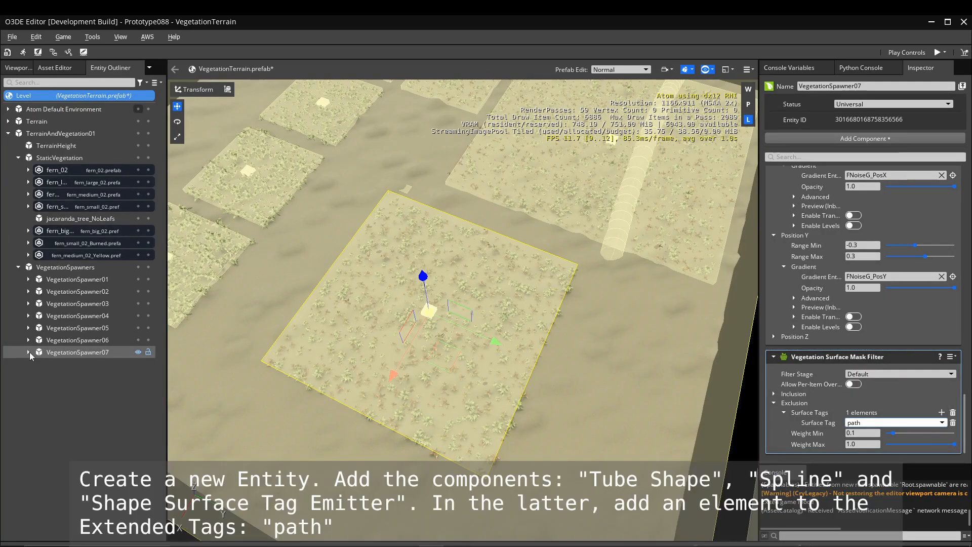
Step: Create a child entity under VegetationSpawner07 and name it SpinPath
{"action": "double_click", "coordinate": [73, 353]}
{"action": "left_click", "coordinate": [39, 364]}
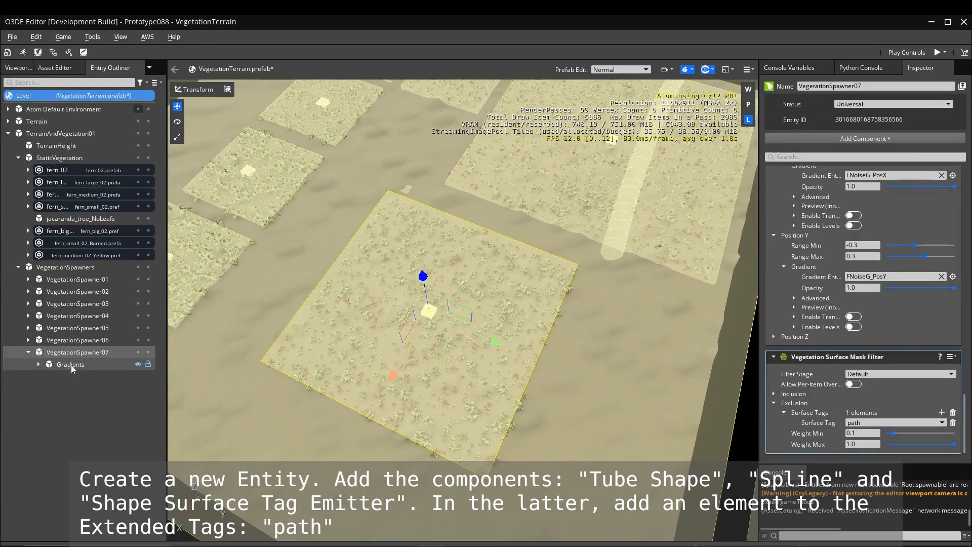
{"action": "right_click", "coordinate": [72, 357]}
{"action": "left_click", "coordinate": [100, 363]}
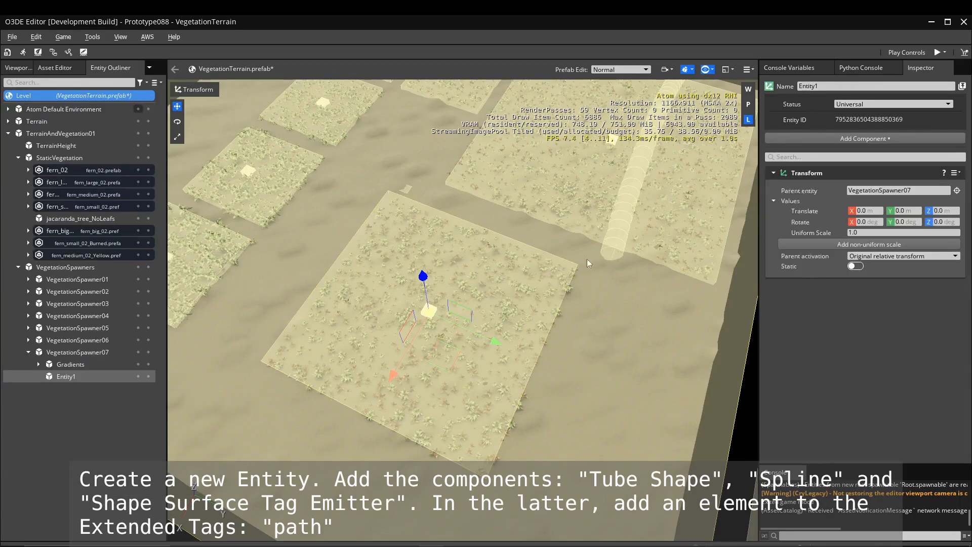
{"action": "double_click", "coordinate": [825, 87]}
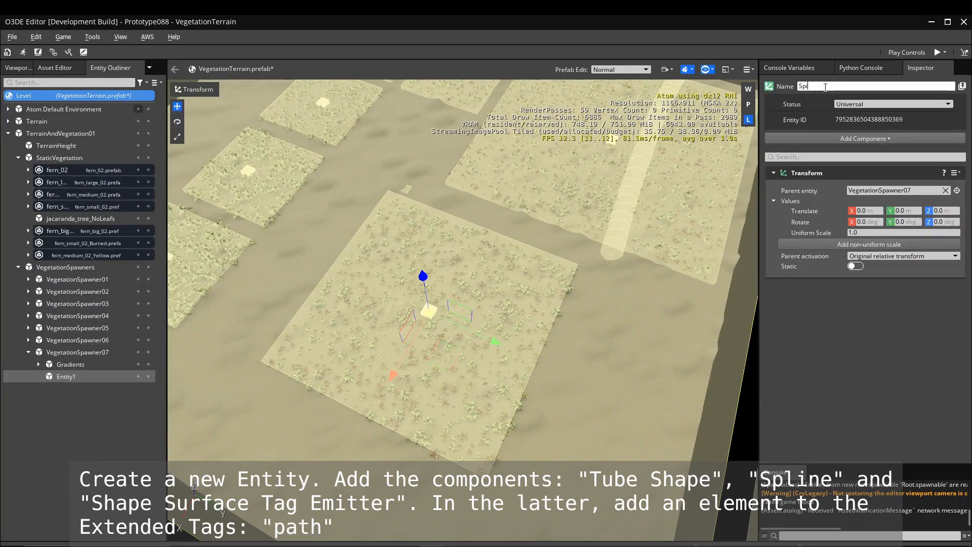
{"action": "type", "text": "SpinPath"}
Step: Add a Tube Shape component to SpinPath together with its required Spline component
{"action": "left_click", "coordinate": [870, 137]}
{"action": "type", "text": "tube"}
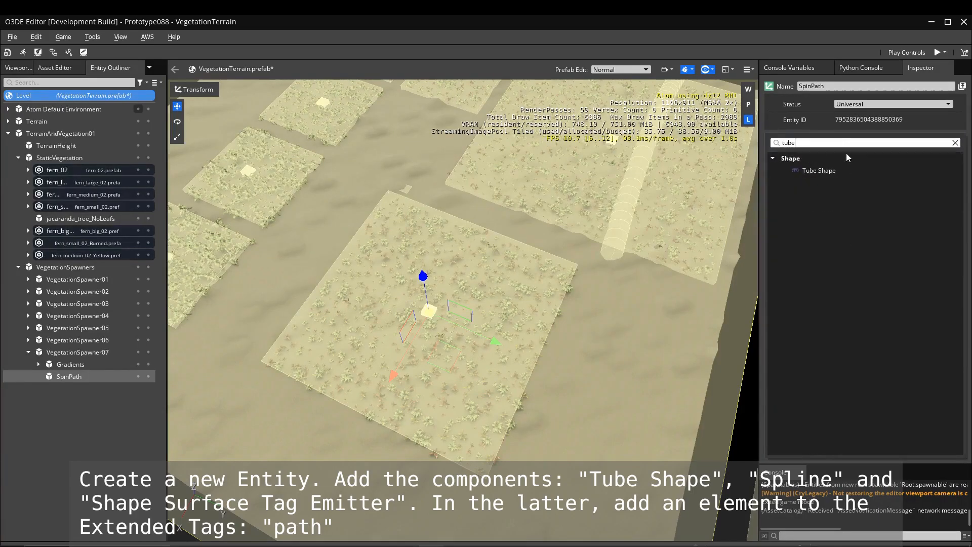
{"action": "left_click", "coordinate": [825, 171]}
{"action": "left_click", "coordinate": [862, 430]}
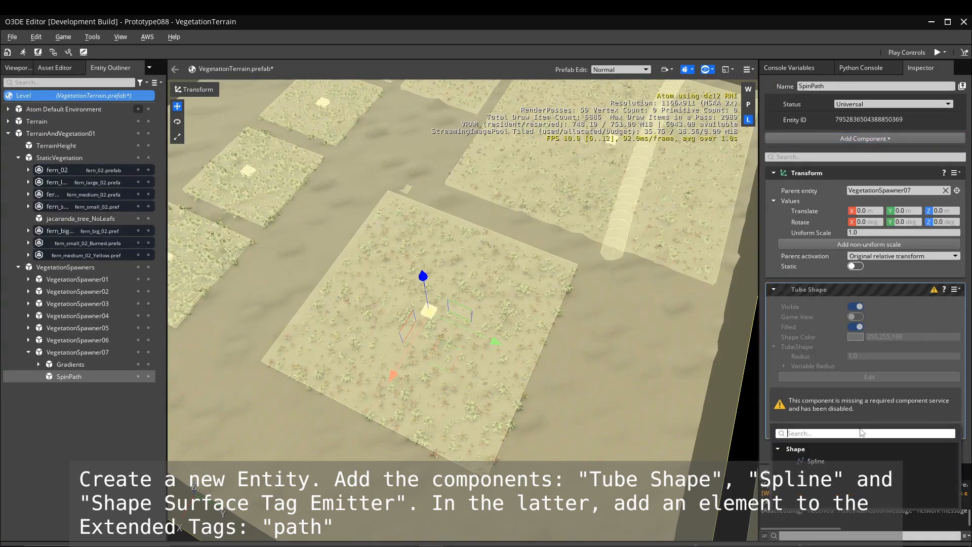
{"action": "left_click", "coordinate": [816, 461]}
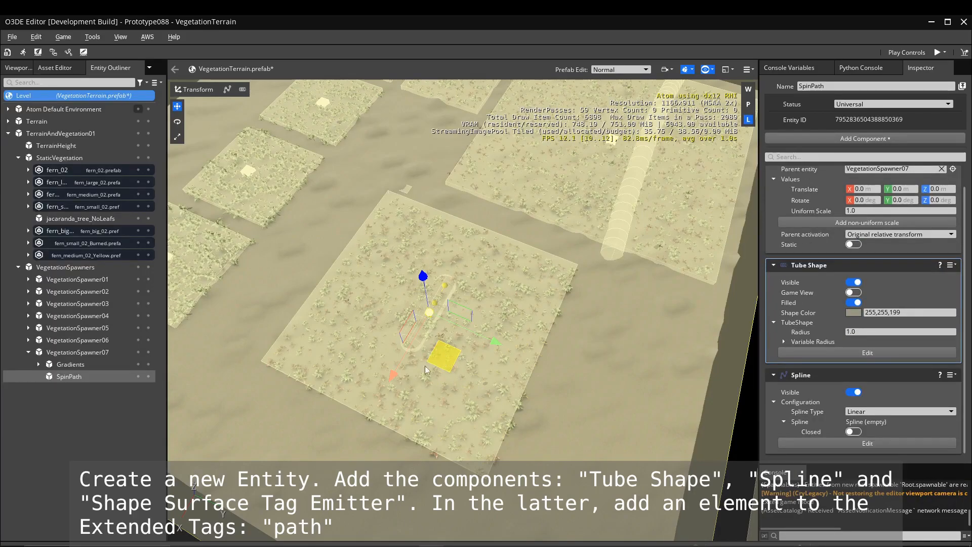
Step: Add a Shape Surface Tag Emitter component to SpinPath
{"action": "left_click", "coordinate": [863, 138]}
{"action": "type", "text": "s"}
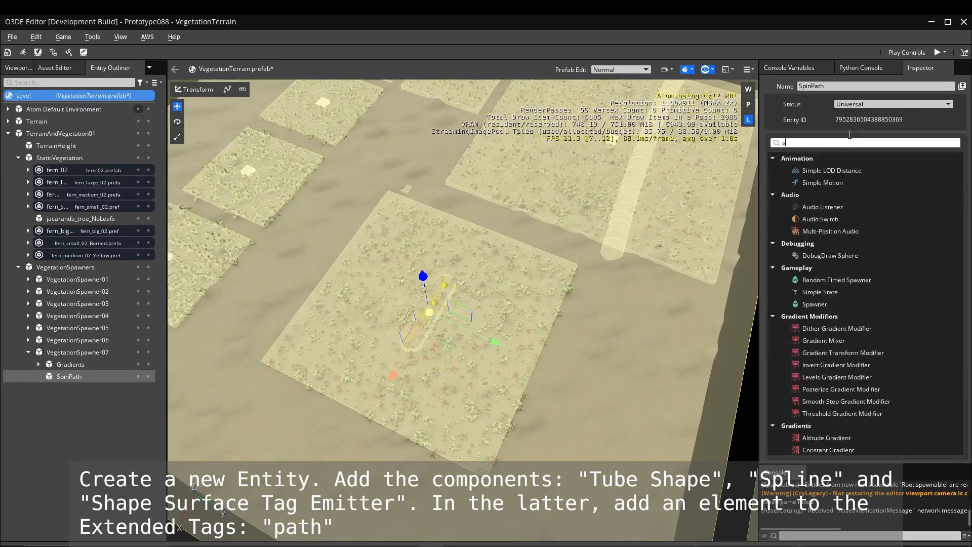
{"action": "type", "text": "urface tag"}
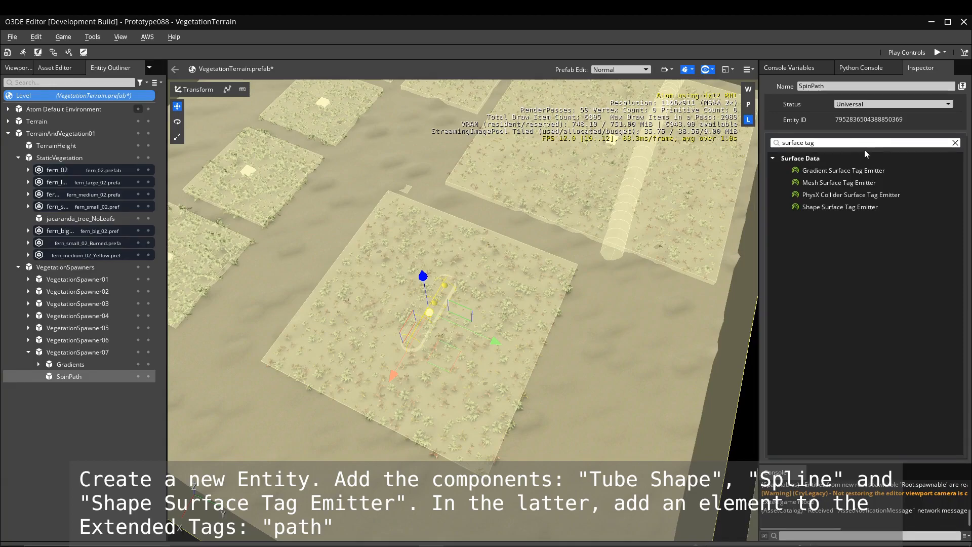
{"action": "left_click", "coordinate": [830, 207]}
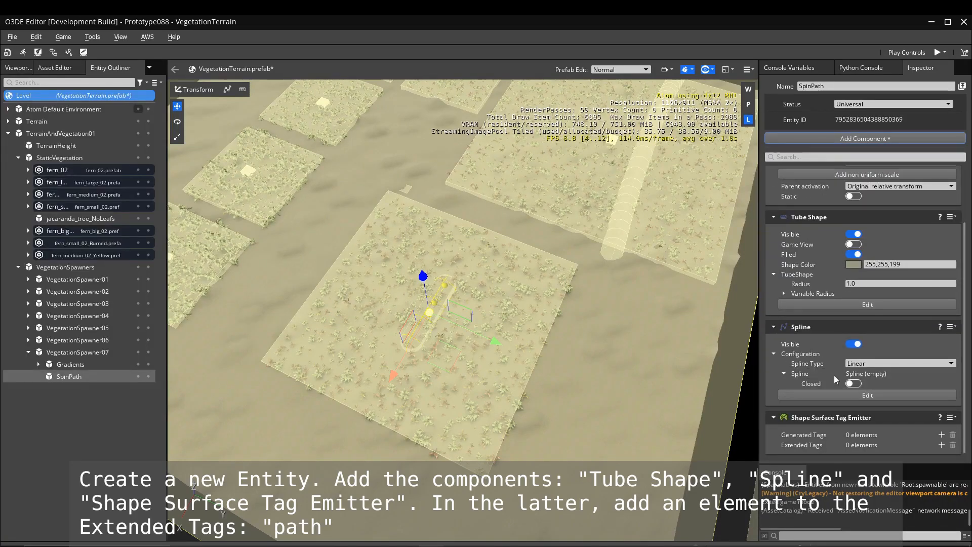
Step: Add the surface tag path to the Extended Tags of SpinPath's Shape Surface Tag Emitter
{"action": "left_click", "coordinate": [941, 444]}
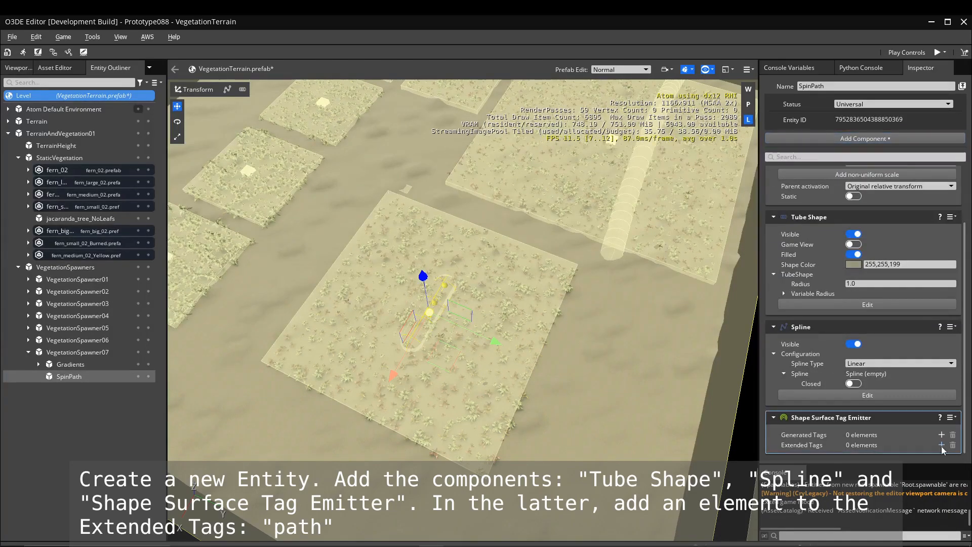
{"action": "left_click", "coordinate": [774, 445]}
{"action": "left_click", "coordinate": [880, 455]}
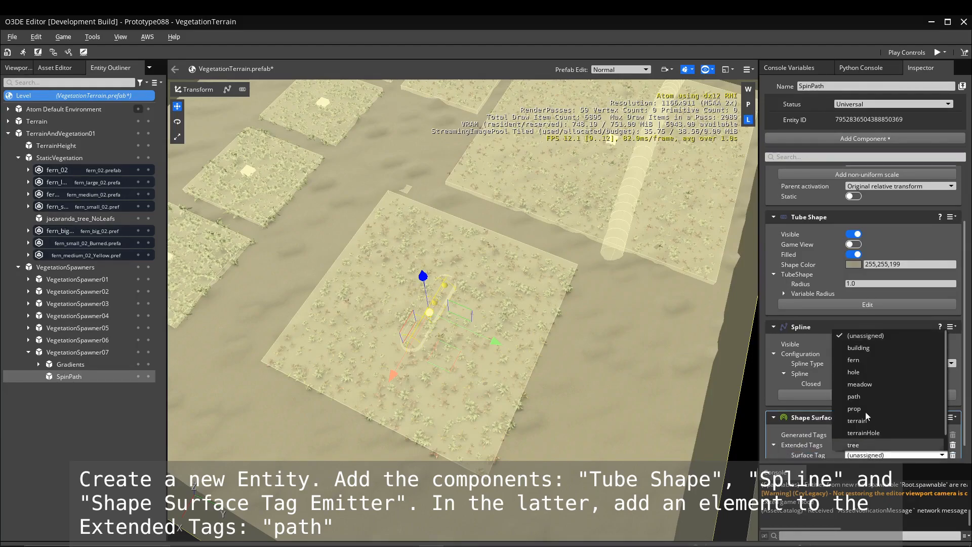
{"action": "left_click", "coordinate": [861, 396]}
Step: Start editing SpinPath's spline and move points 0 and 1 outward so the path extends past the far edge of the vegetation patch
{"action": "scroll", "coordinate": [426, 319], "scroll_direction": "up", "scroll_amount": 5}
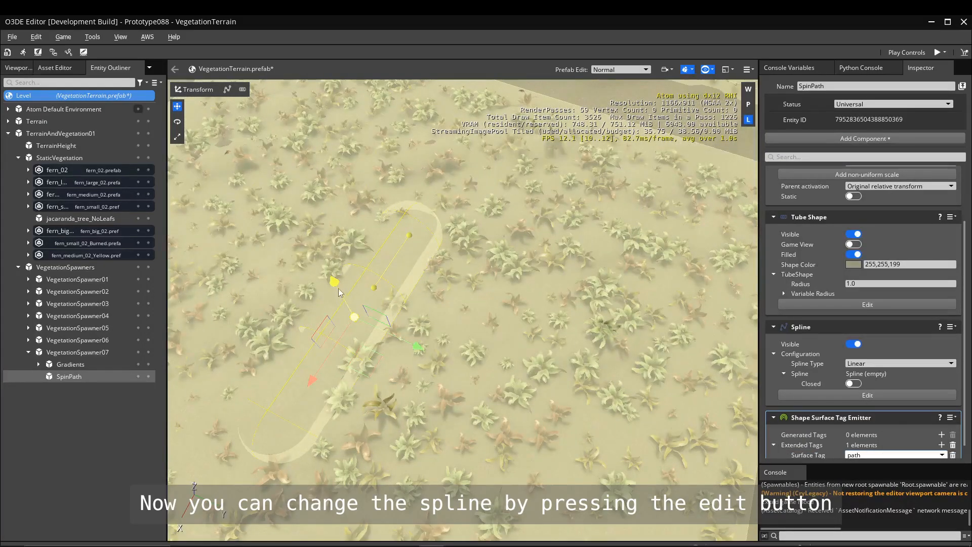
{"action": "left_click_drag", "start_coordinate": [339, 288], "coordinate": [354, 276]}
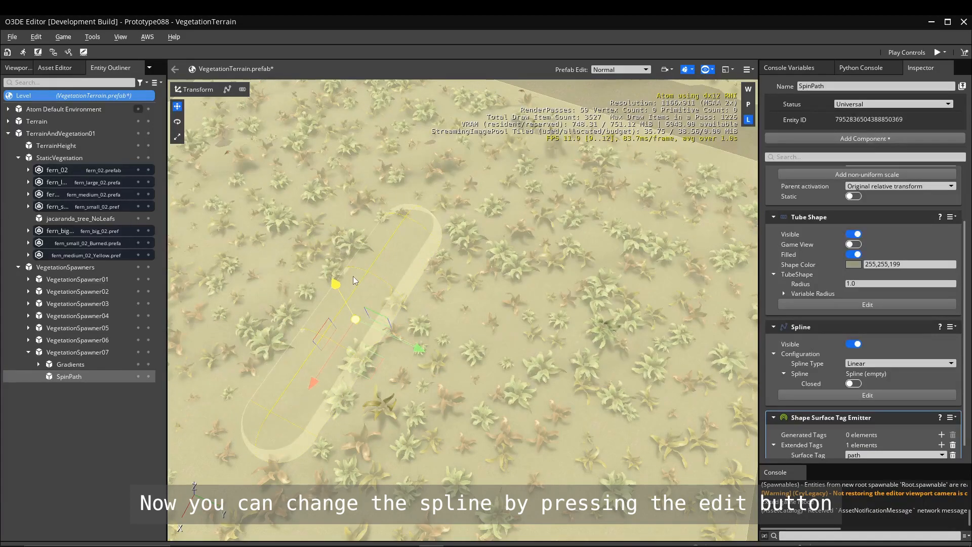
{"action": "left_click", "coordinate": [840, 395]}
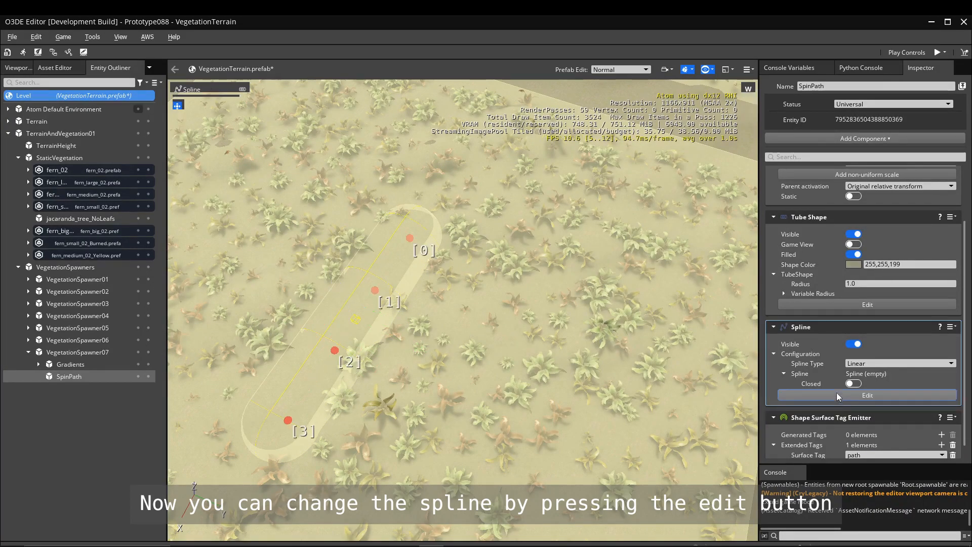
{"action": "left_click", "coordinate": [409, 238]}
{"action": "scroll", "coordinate": [539, 243], "scroll_direction": "down", "scroll_amount": 5}
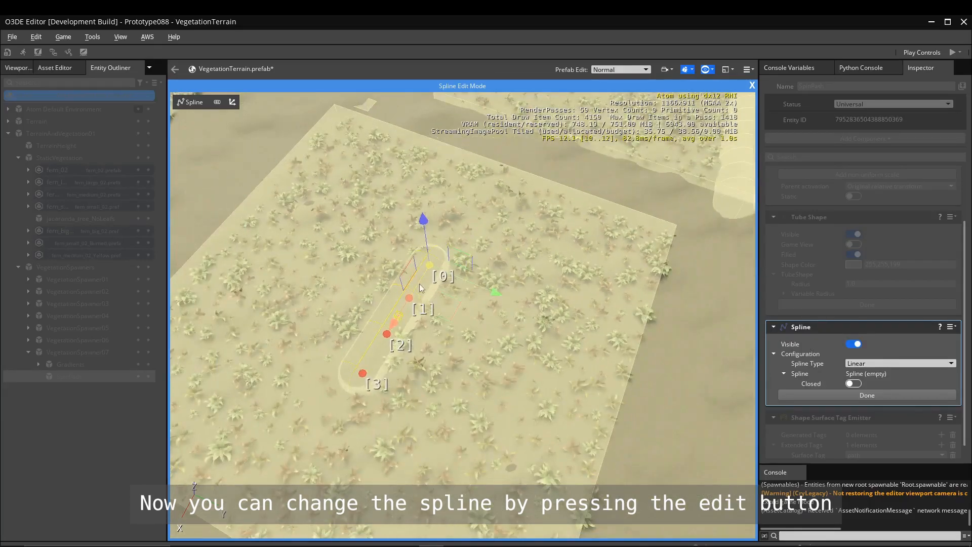
{"action": "left_click_drag", "start_coordinate": [462, 218], "coordinate": [500, 137]}
{"action": "left_click", "coordinate": [410, 296]}
{"action": "left_click_drag", "start_coordinate": [410, 297], "coordinate": [460, 242]}
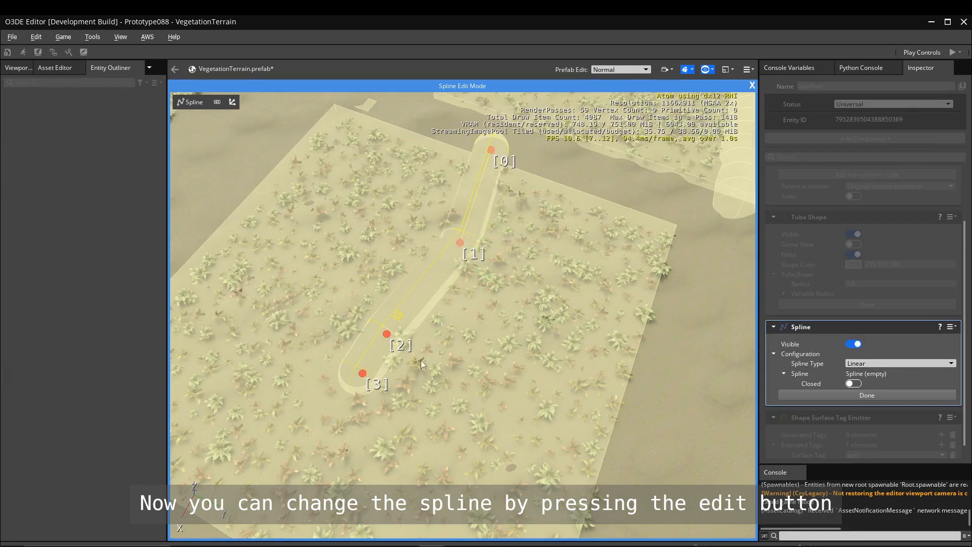
Step: Move spline point 3 past the near edge of the patch, shift point 2 to bend the path, and finish the spline edit
{"action": "scroll", "coordinate": [418, 388], "scroll_direction": "down", "scroll_amount": 3}
{"action": "left_click_drag", "start_coordinate": [396, 358], "coordinate": [304, 460]}
{"action": "left_click", "coordinate": [409, 326]}
{"action": "left_click_drag", "start_coordinate": [409, 327], "coordinate": [378, 346]}
{"action": "scroll", "coordinate": [600, 381], "scroll_direction": "down", "scroll_amount": 3}
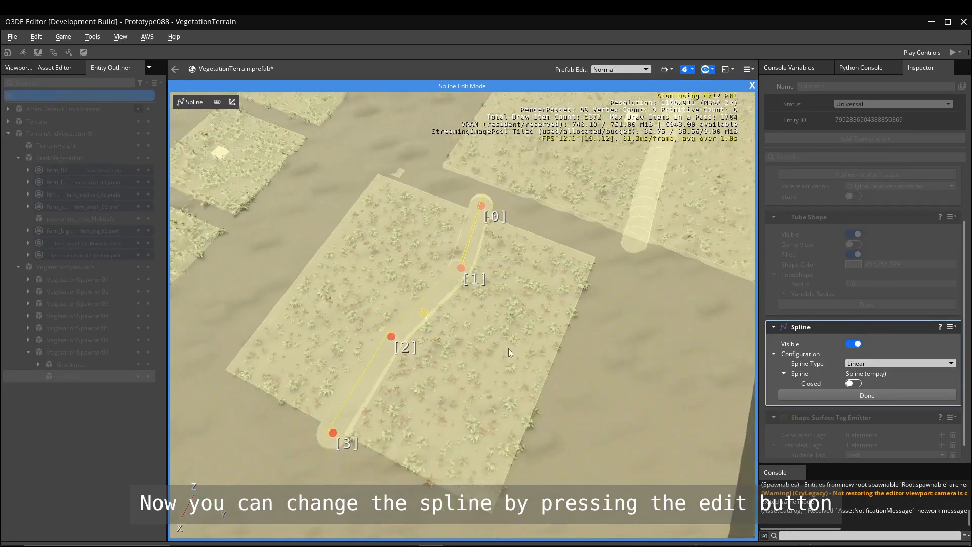
{"action": "left_click", "coordinate": [883, 395]}
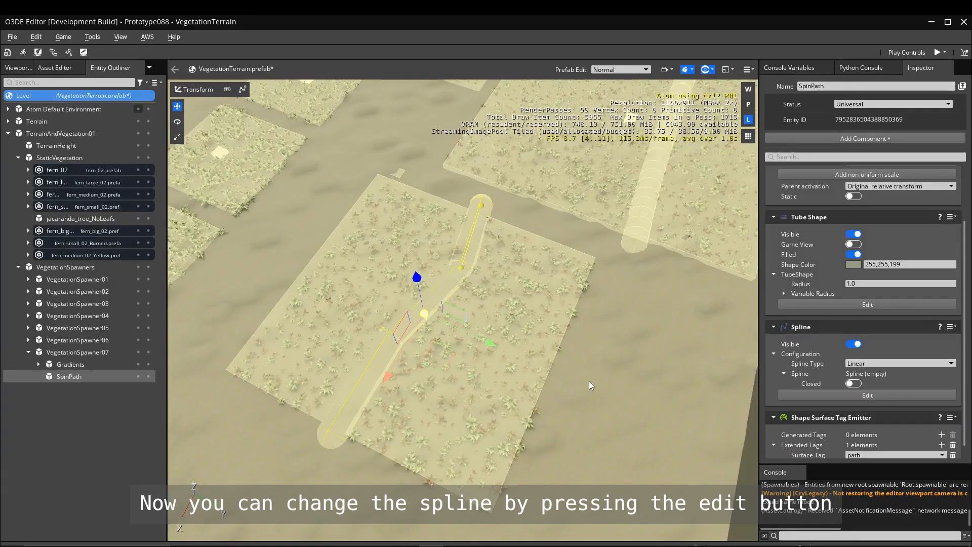
Step: Deselect SpinPath and hide the viewport helpers to inspect the path through the ferns
{"action": "left_click", "coordinate": [595, 384]}
{"action": "left_click", "coordinate": [711, 73]}
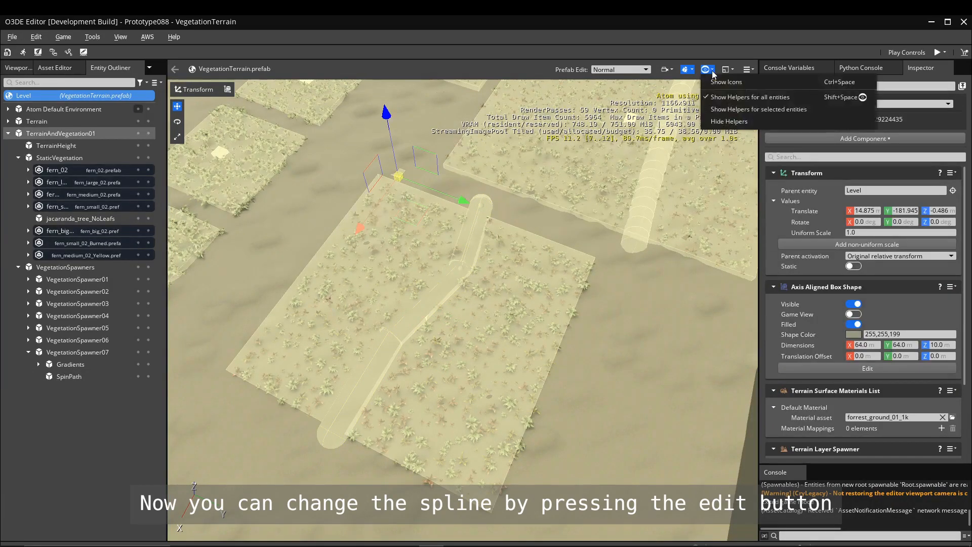
{"action": "left_click", "coordinate": [721, 117]}
{"action": "scroll", "coordinate": [569, 291], "scroll_direction": "down", "scroll_amount": 5}
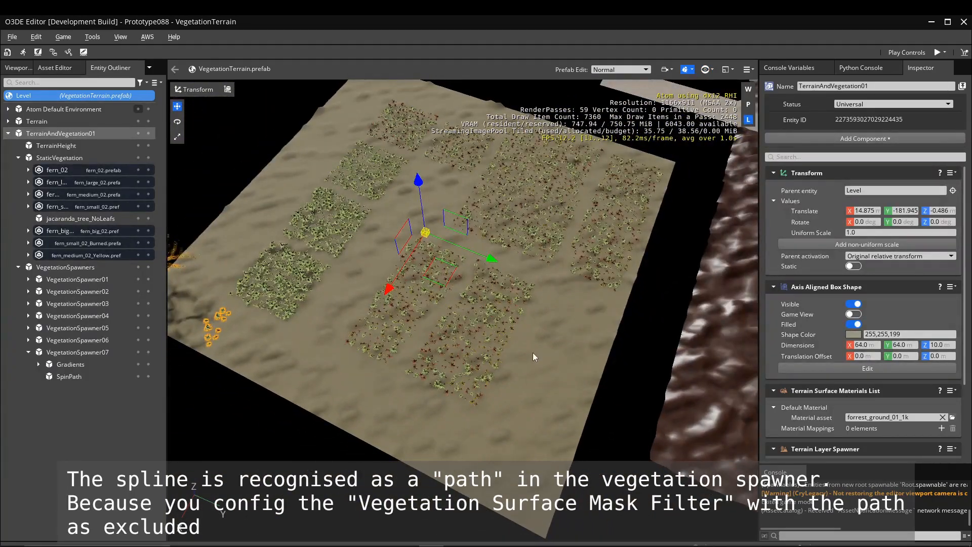
{"action": "scroll", "coordinate": [533, 356], "scroll_direction": "up", "scroll_amount": 6}
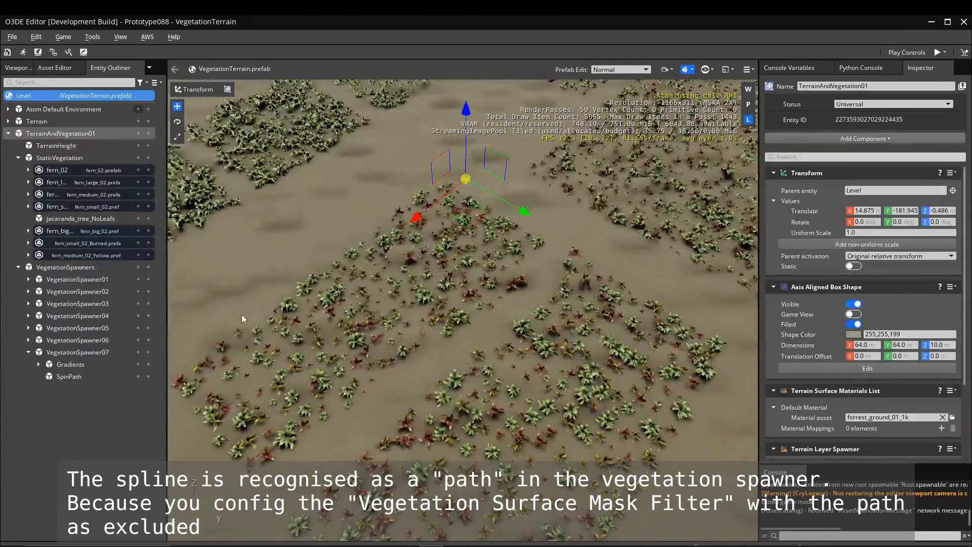
Step: Review VegetationSpawner07's asset list, open the fern_large_02 prefab for editing and select its child mesh entity
{"action": "left_click", "coordinate": [76, 352]}
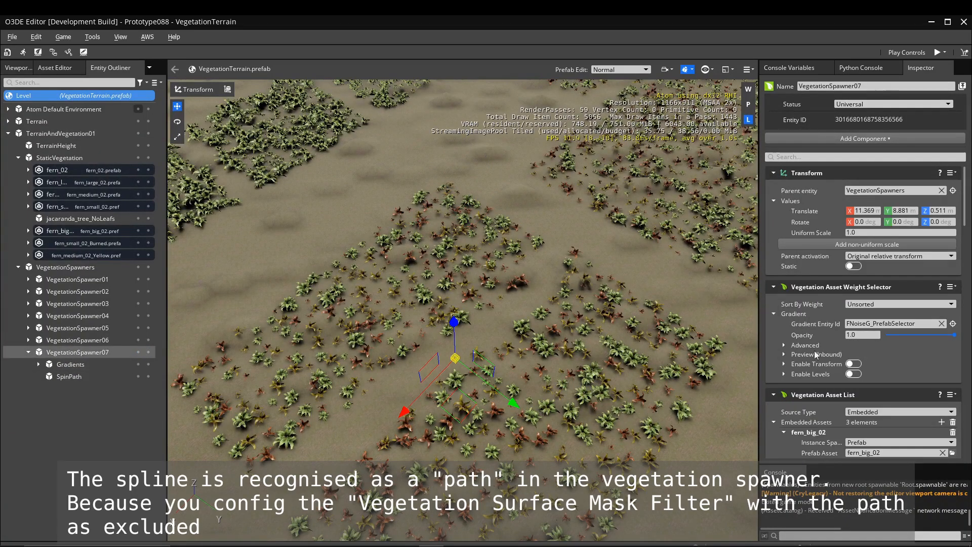
{"action": "scroll", "coordinate": [816, 296], "scroll_direction": "down", "scroll_amount": 5}
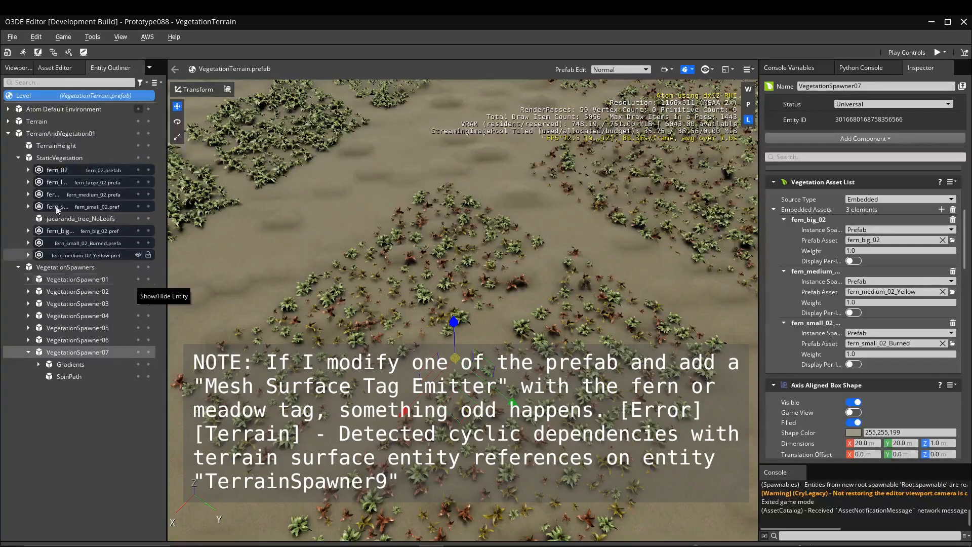
{"action": "left_click", "coordinate": [28, 182]}
{"action": "left_click", "coordinate": [77, 196]}
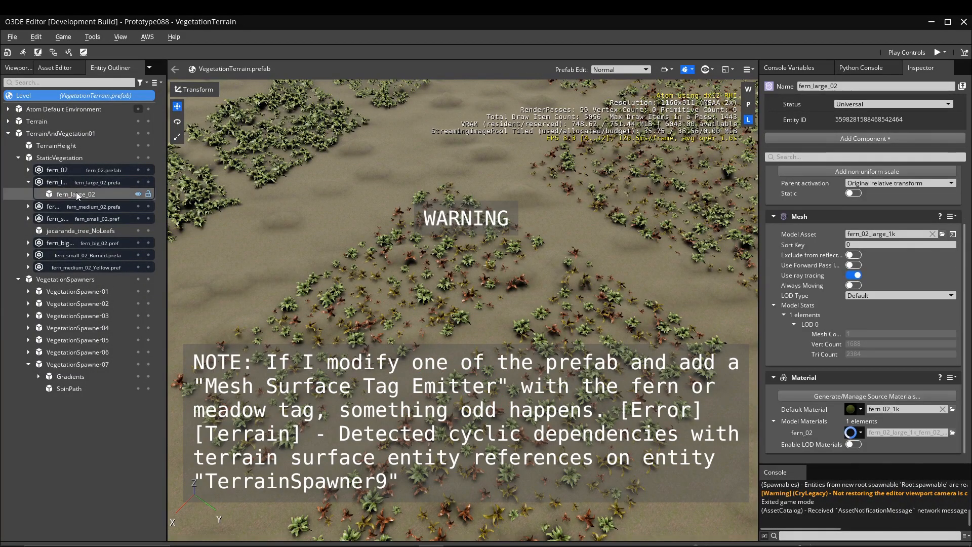
{"action": "right_click", "coordinate": [76, 192]}
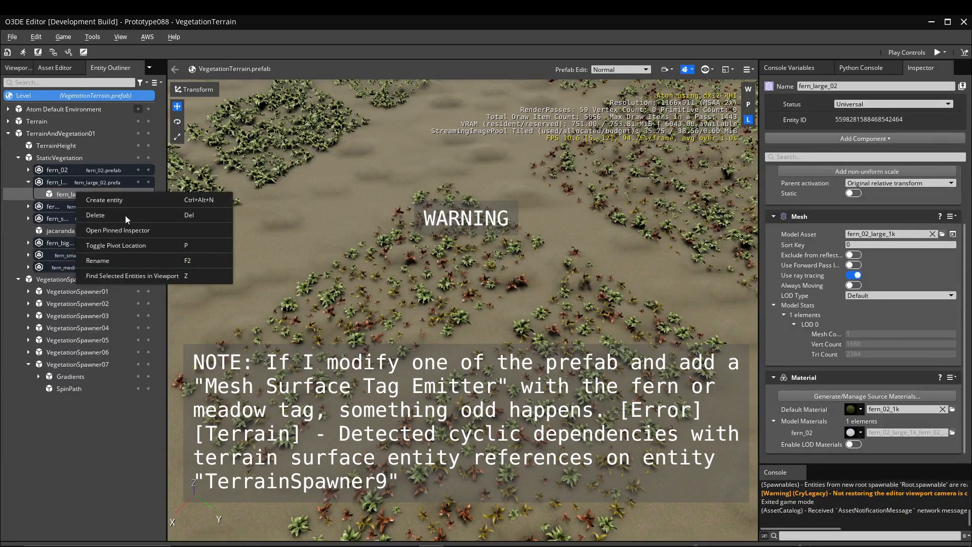
{"action": "left_click", "coordinate": [56, 183]}
{"action": "right_click", "coordinate": [69, 181]}
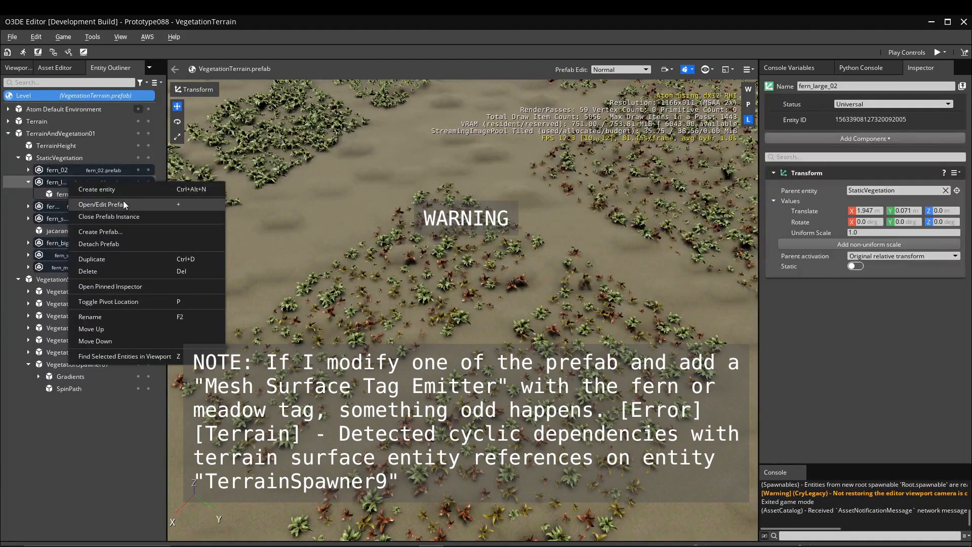
{"action": "left_click", "coordinate": [127, 205]}
{"action": "left_click", "coordinate": [81, 195]}
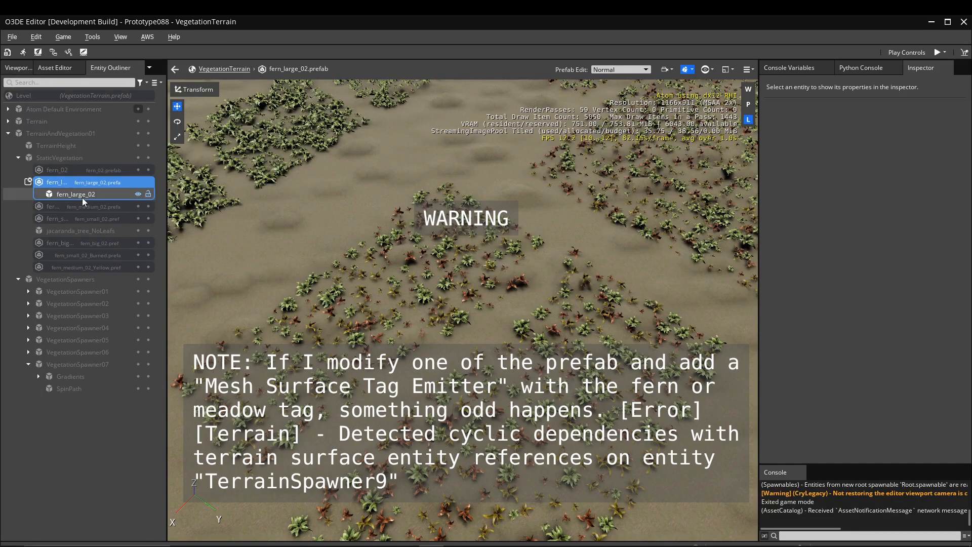
Step: Add a Mesh Surface Tag Emitter component to the fern_large_02 mesh entity
{"action": "left_click", "coordinate": [851, 138]}
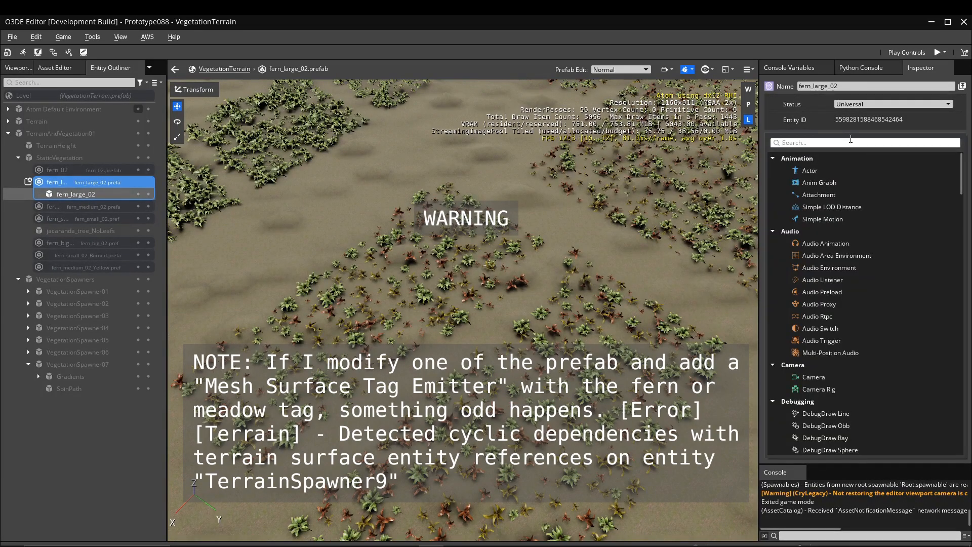
{"action": "type", "text": "sur"}
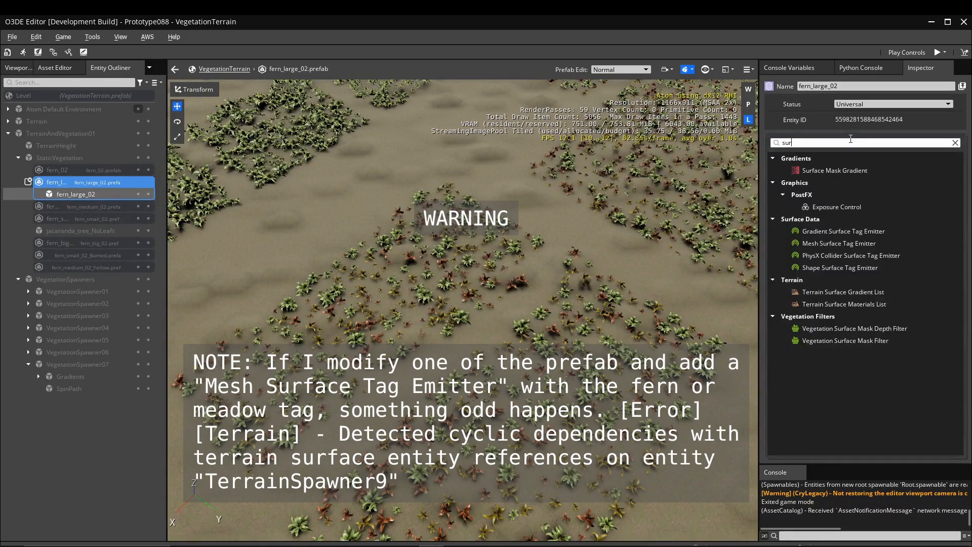
{"action": "key", "text": "BackSpace"}
{"action": "key", "text": "BackSpace"}
{"action": "key", "text": "BackSpace"}
{"action": "type", "text": "mesh s"}
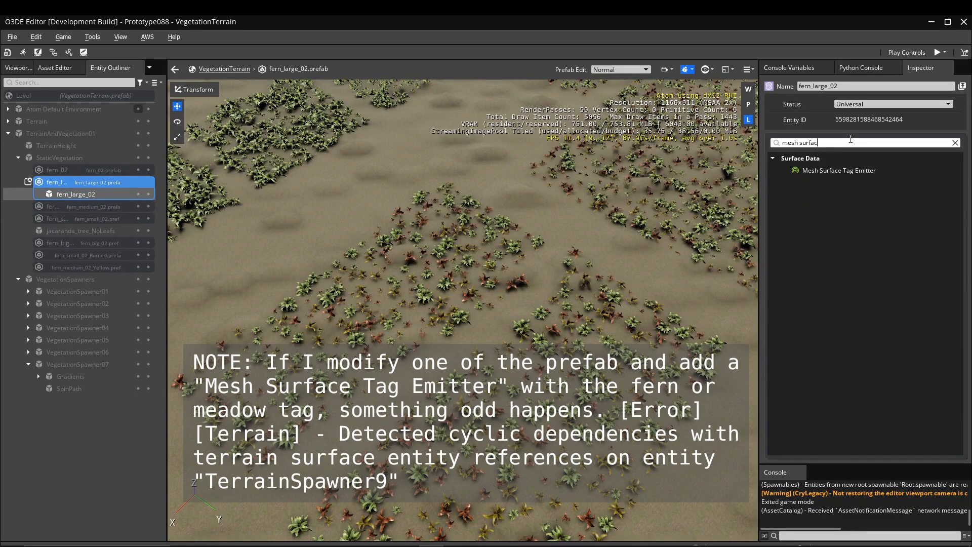
{"action": "left_click", "coordinate": [856, 170]}
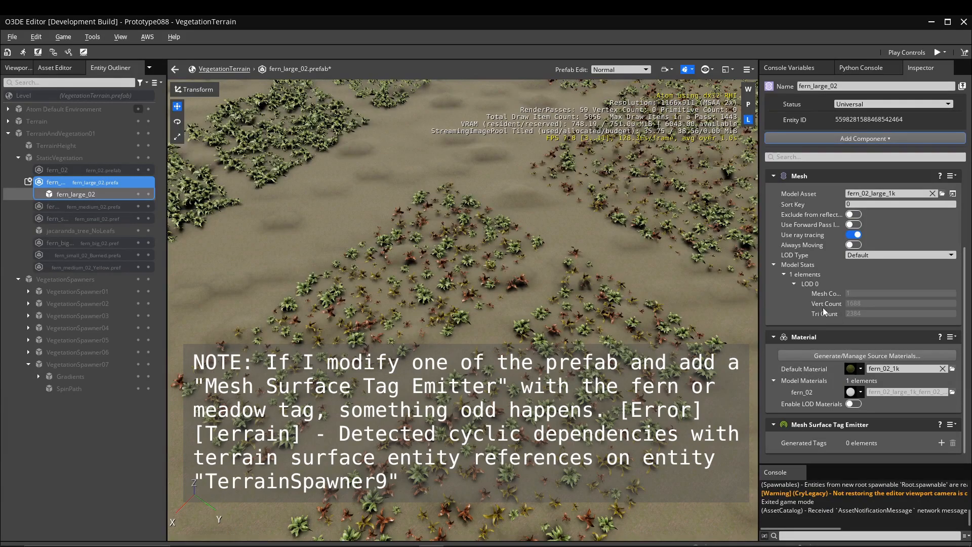
Step: Add the surface tag fern to the emitter's Generated Tags and leave prefab editing
{"action": "left_click", "coordinate": [942, 442]}
{"action": "left_click", "coordinate": [893, 454]}
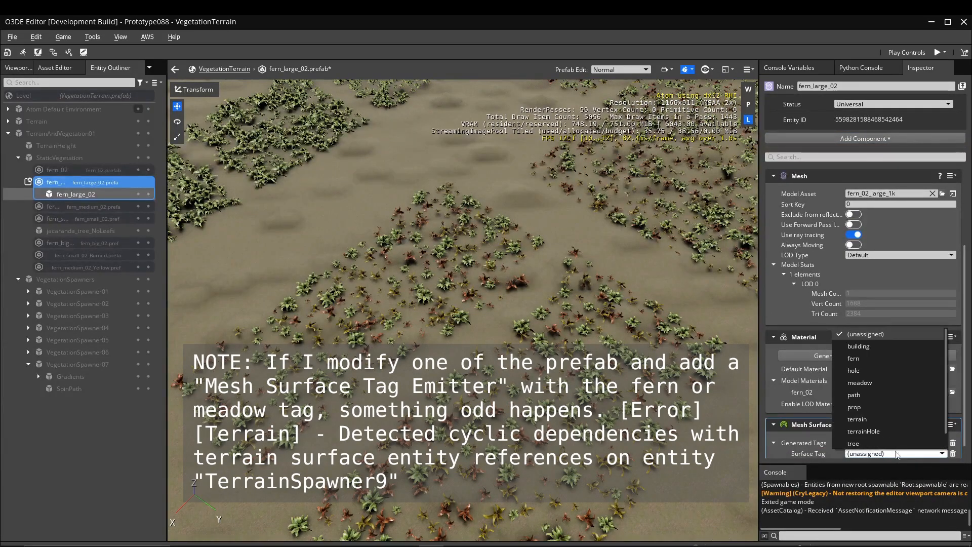
{"action": "left_click", "coordinate": [860, 358]}
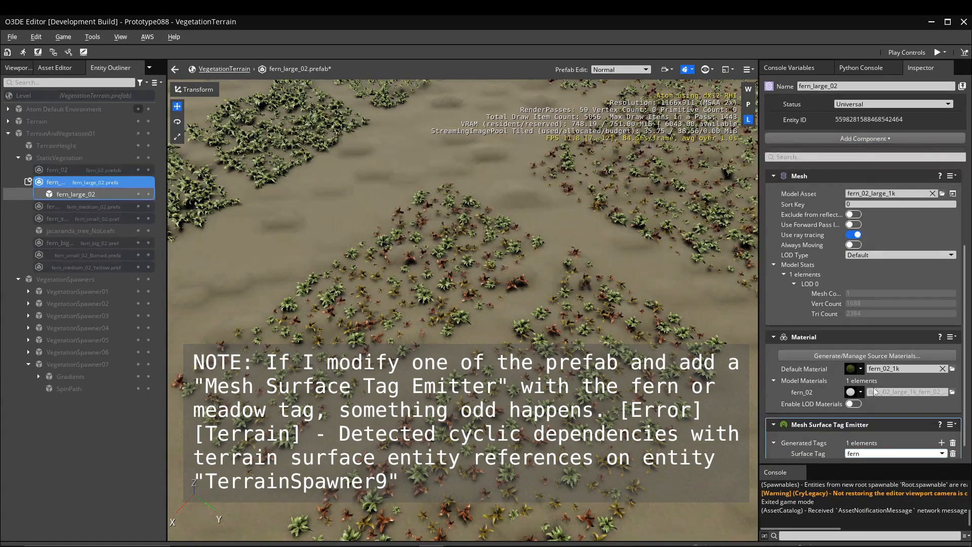
{"action": "double_click", "coordinate": [79, 182]}
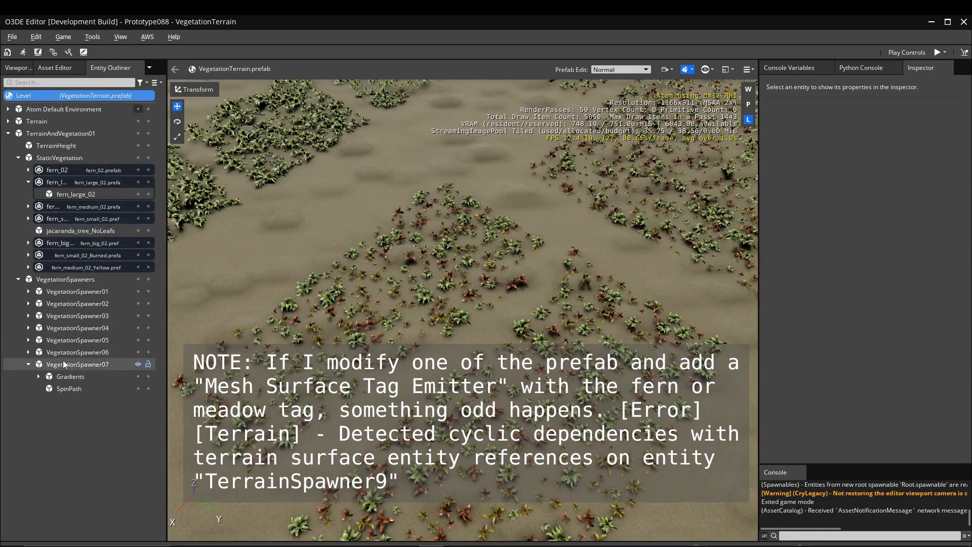
Step: Add the fern_large_02 prefab as a fourth embedded asset in VegetationSpawner07's Vegetation Asset List
{"action": "scroll", "coordinate": [559, 426], "scroll_direction": "down", "scroll_amount": 3}
{"action": "scroll", "coordinate": [862, 364], "scroll_direction": "down", "scroll_amount": 7}
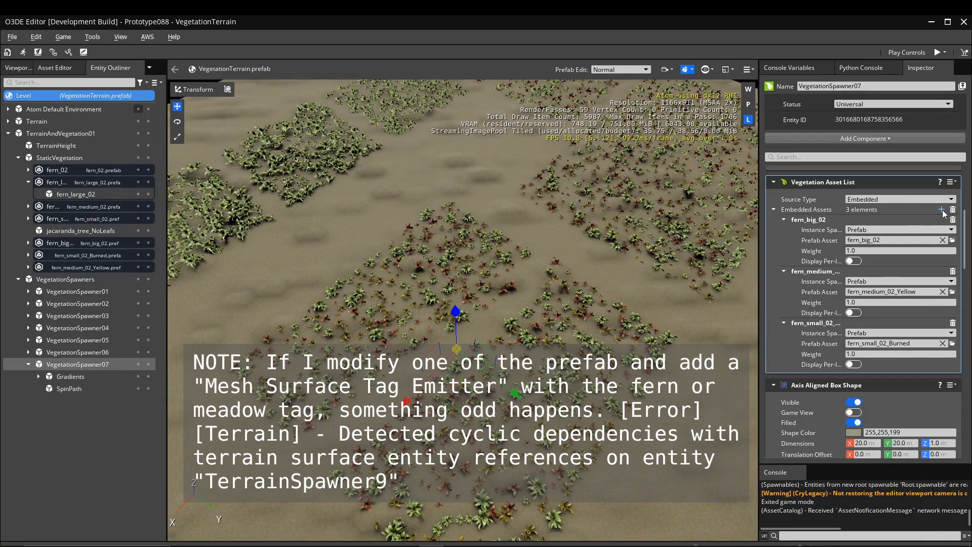
{"action": "left_click", "coordinate": [941, 210]}
{"action": "left_click", "coordinate": [952, 396]}
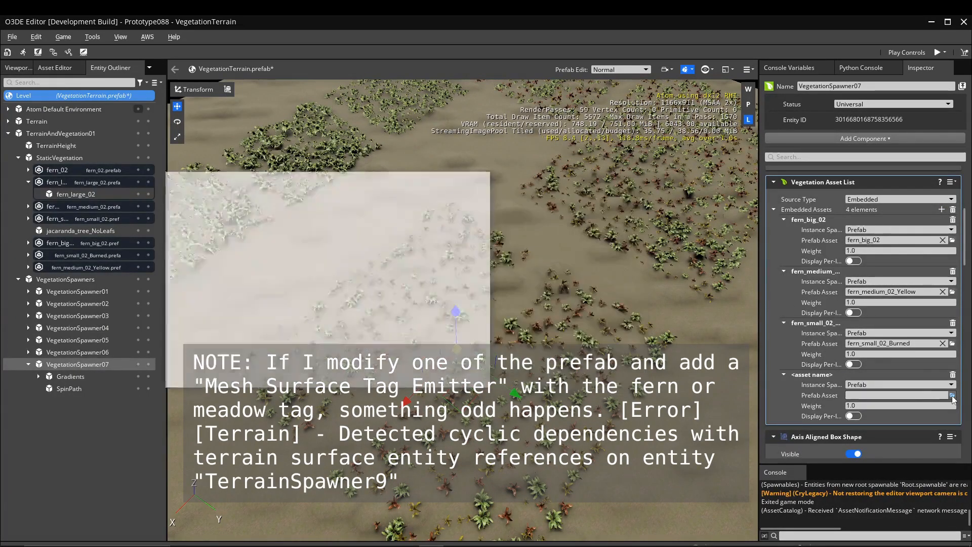
{"action": "type", "text": "large"}
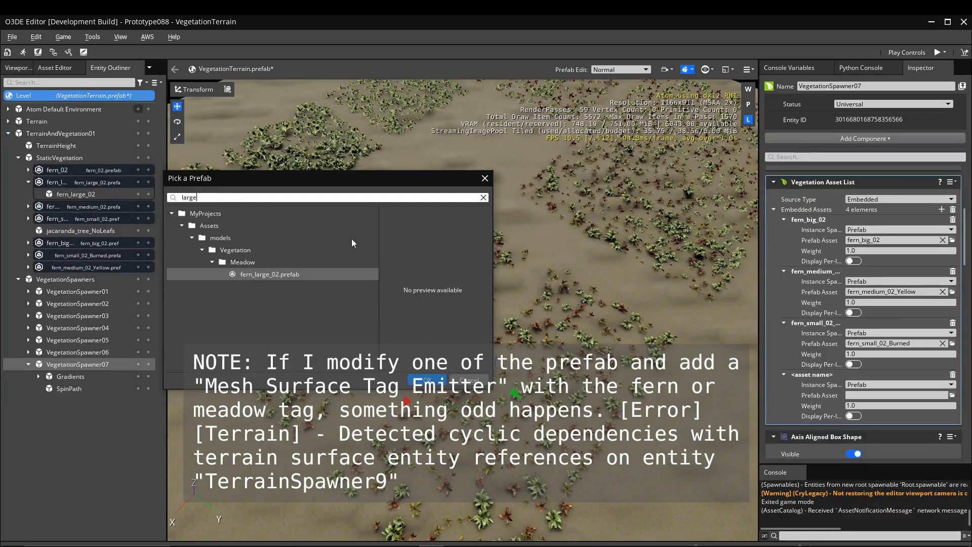
{"action": "double_click", "coordinate": [287, 275]}
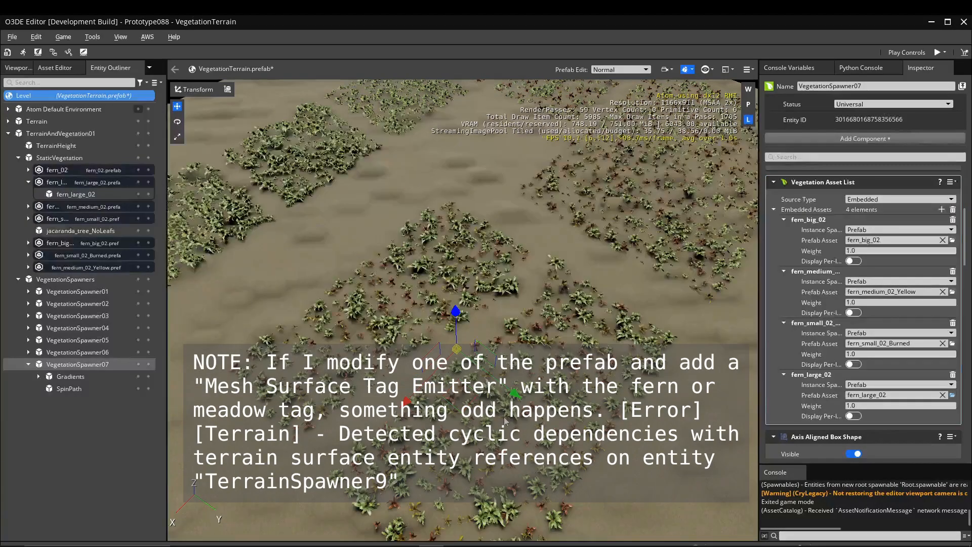
Step: Run the level in game mode to examine how the vegetation renders, and return to editing
{"action": "scroll", "coordinate": [504, 430], "scroll_direction": "up", "scroll_amount": 4}
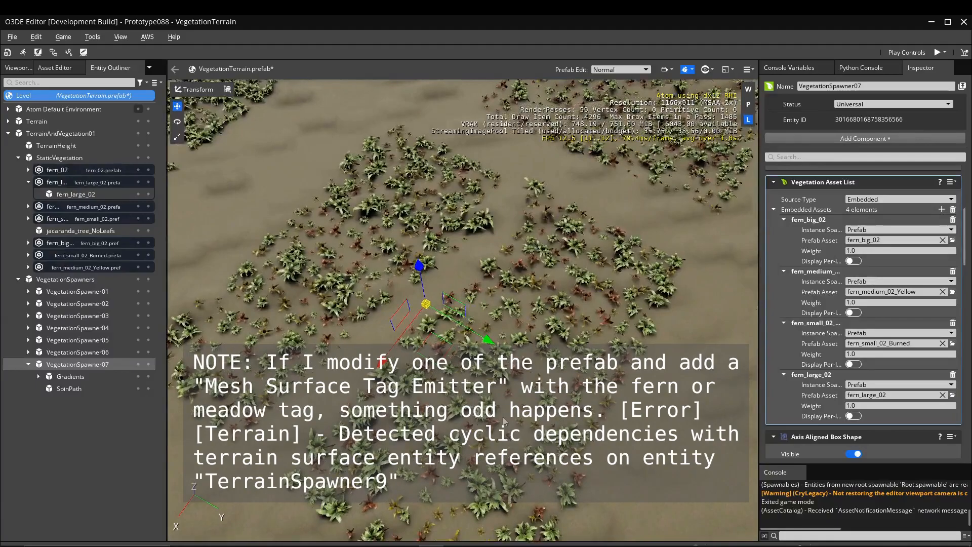
{"action": "left_click", "coordinate": [937, 53]}
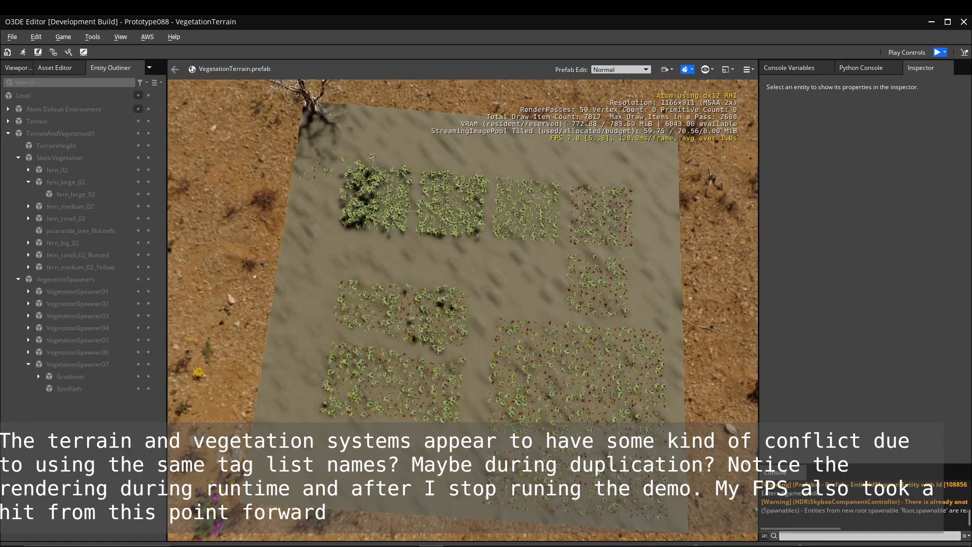
{"action": "key", "text": "Escape"}
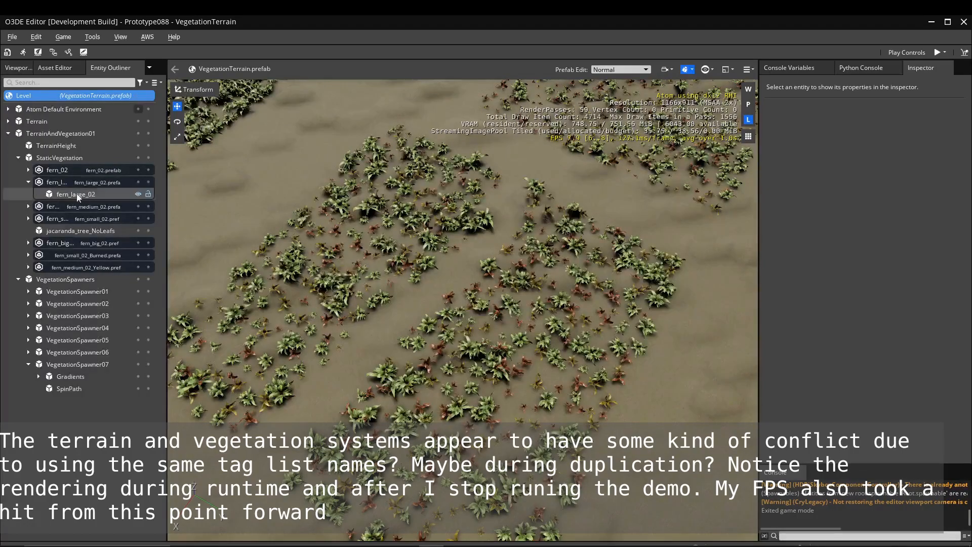
Step: Remove the Mesh Surface Tag Emitter from the mesh entity inside the fern_large_02 prefab, save the prefab and leave prefab editing
{"action": "left_click", "coordinate": [80, 184]}
{"action": "right_click", "coordinate": [84, 184]}
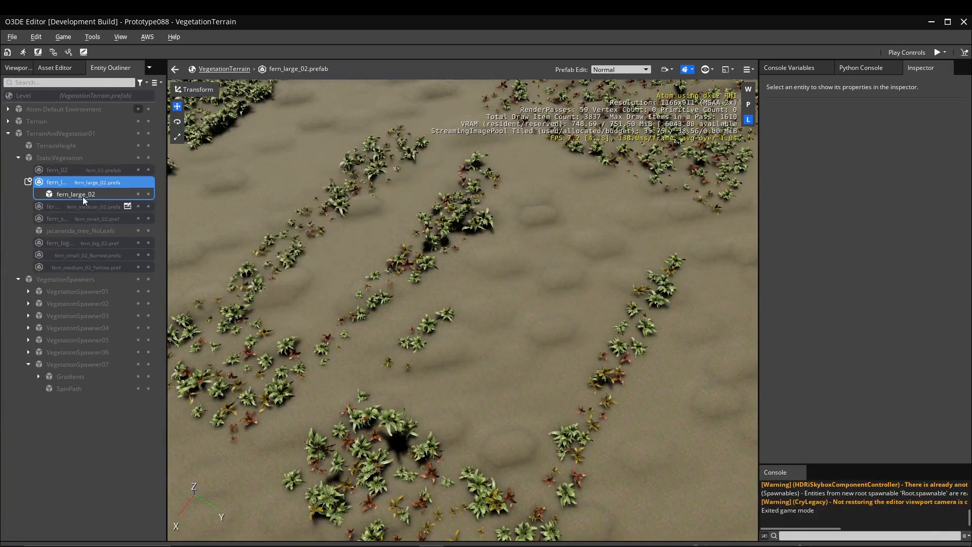
{"action": "left_click", "coordinate": [83, 196]}
{"action": "scroll", "coordinate": [819, 314], "scroll_direction": "down", "scroll_amount": 5}
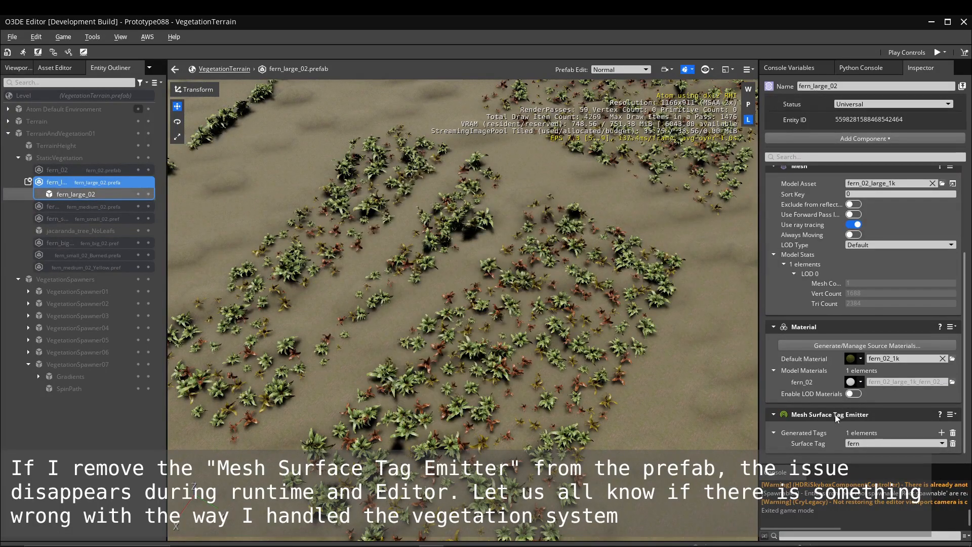
{"action": "right_click", "coordinate": [834, 414]}
{"action": "left_click", "coordinate": [867, 436]}
{"action": "key", "text": "ctrl+s"}
{"action": "double_click", "coordinate": [87, 185]}
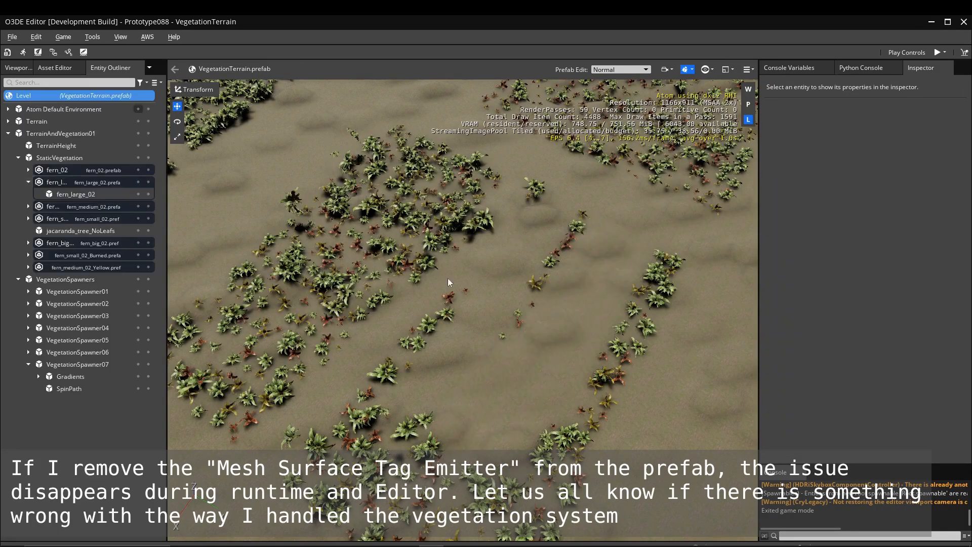
Step: Save the level and run it in game mode again to check the vegetation rendering without the emitter
{"action": "left_click", "coordinate": [11, 37]}
{"action": "left_click", "coordinate": [23, 92]}
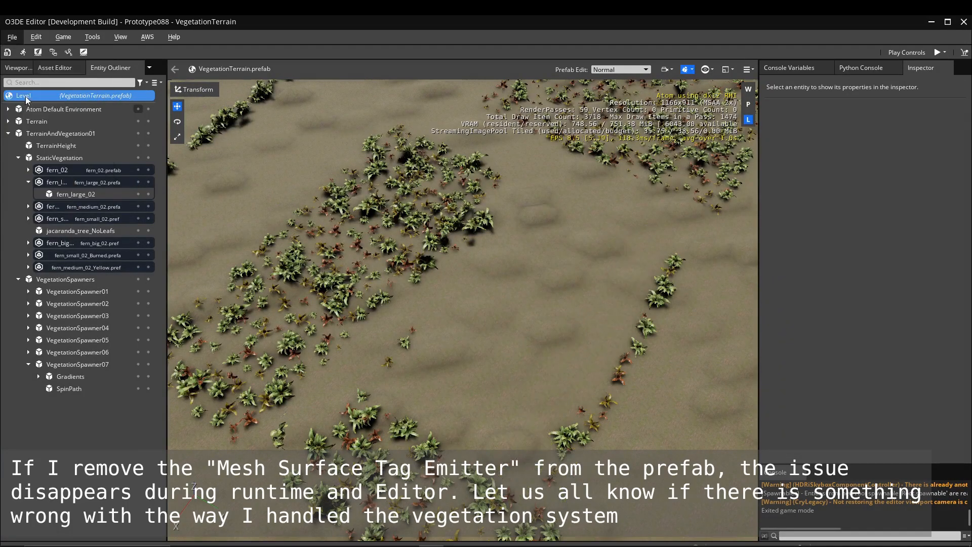
{"action": "left_click", "coordinate": [937, 53]}
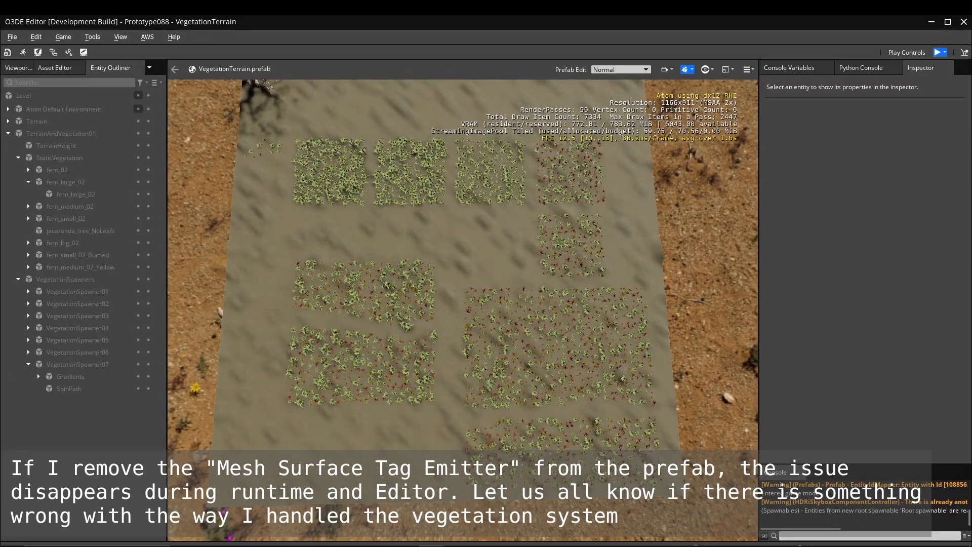
{"action": "key", "text": "Escape"}
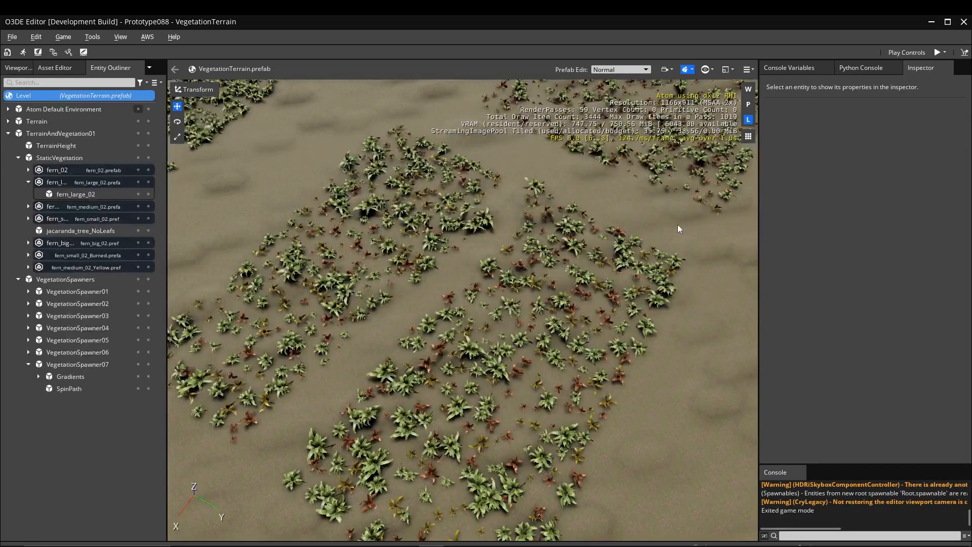